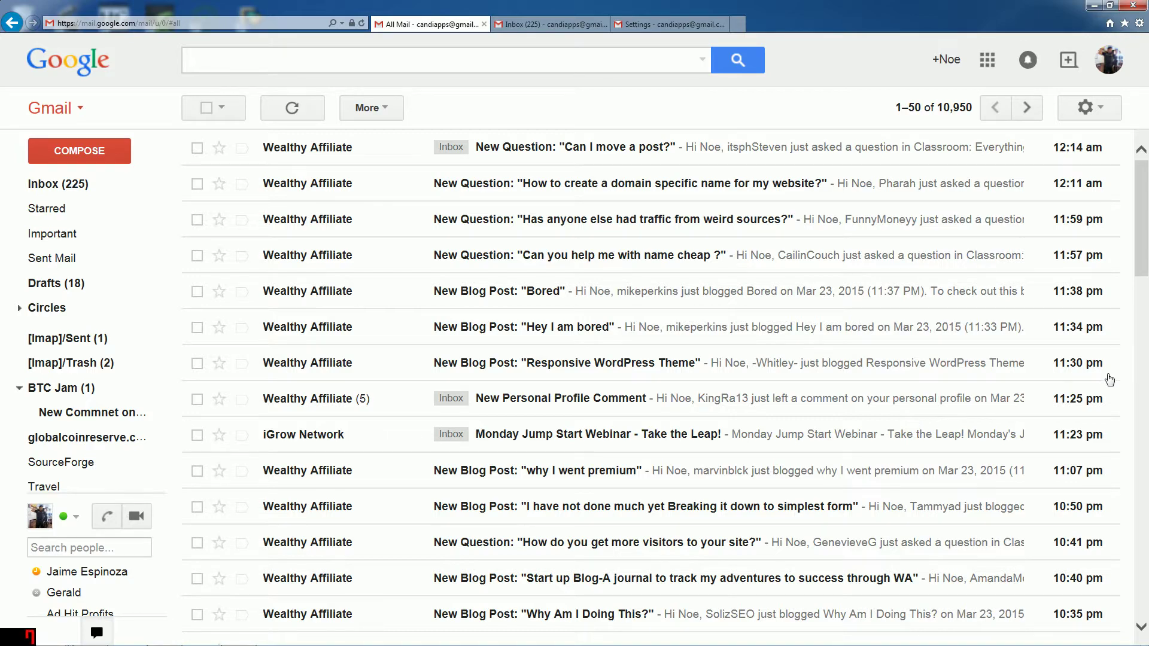
Look through the Wealthy Affiliate notifications in All Mail and read the question about creating a domain specific name.
scroll(826, 413, down, 10)
scroll(684, 419, down, 10)
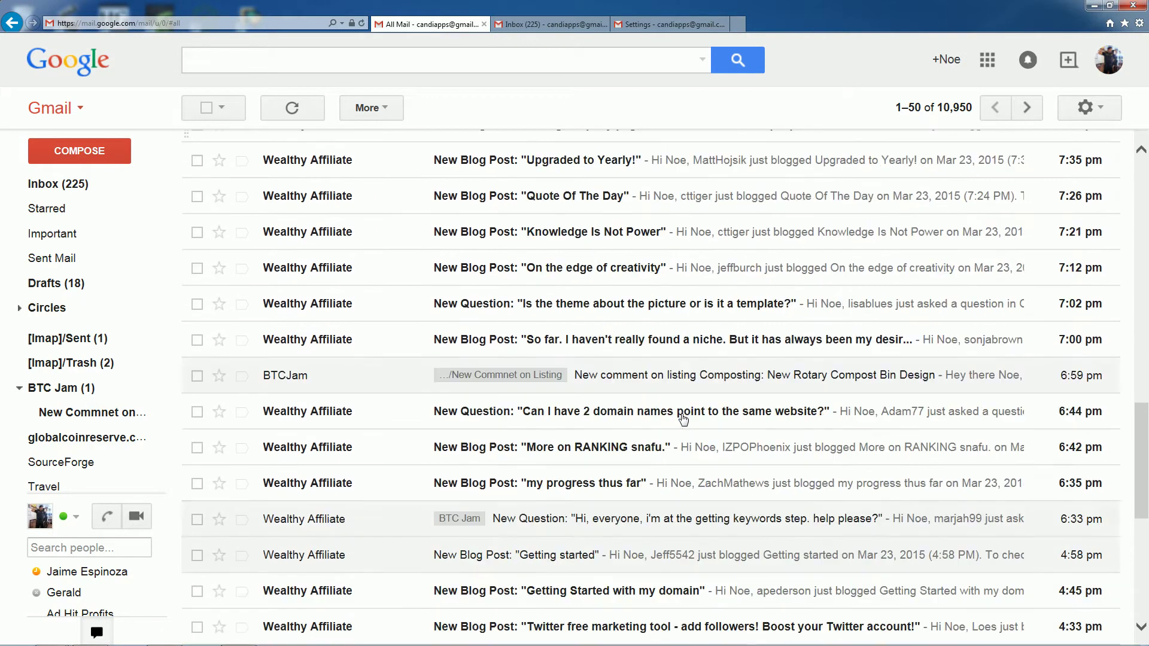
scroll(685, 419, up, 20)
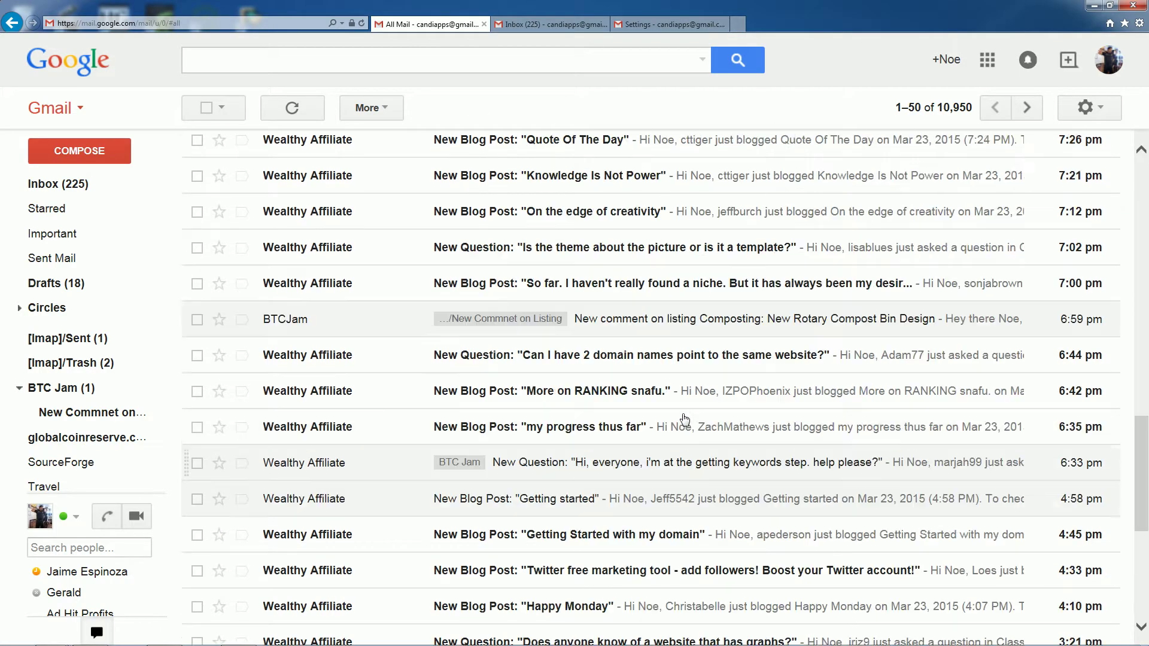
scroll(684, 419, up, 3)
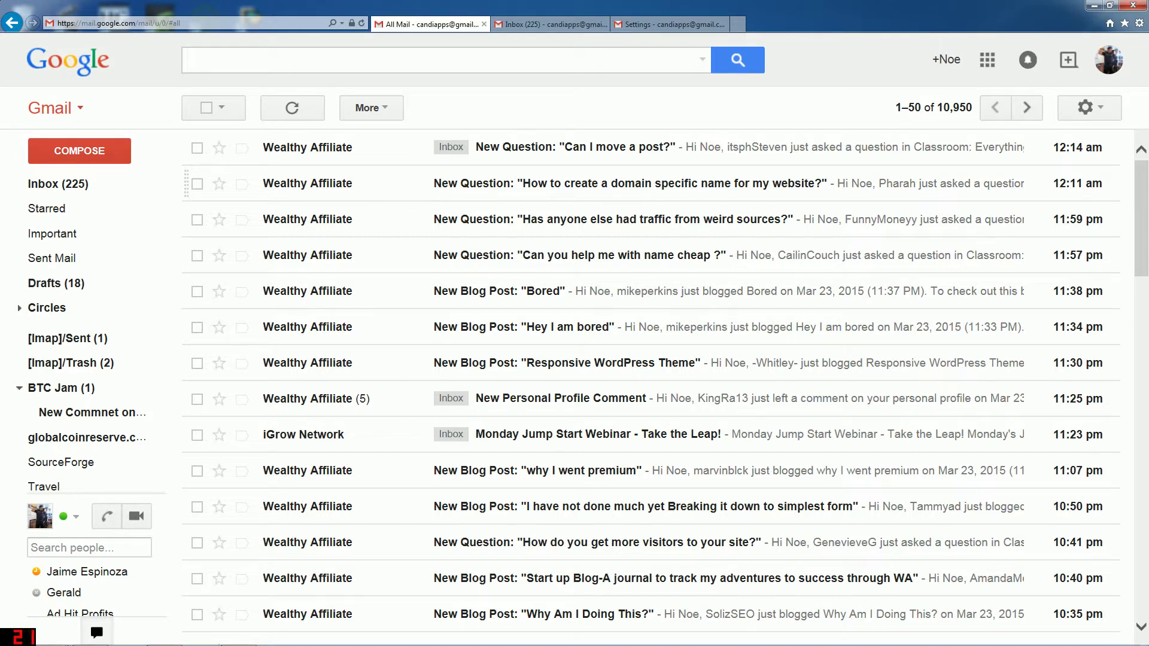
click(511, 183)
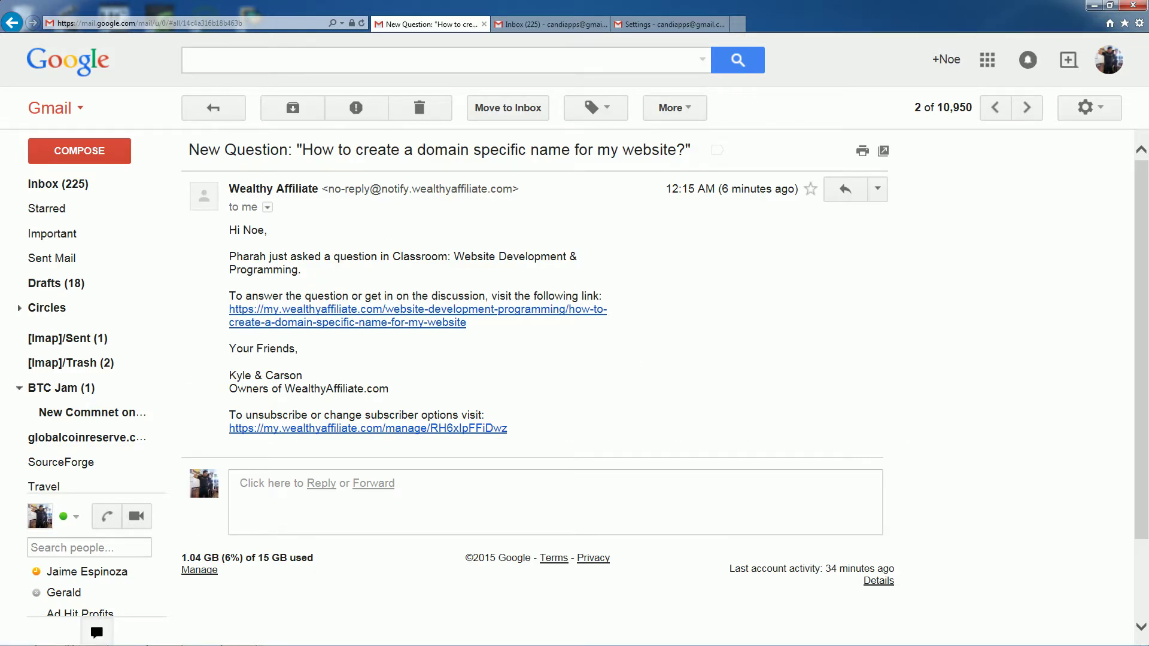
click(10, 24)
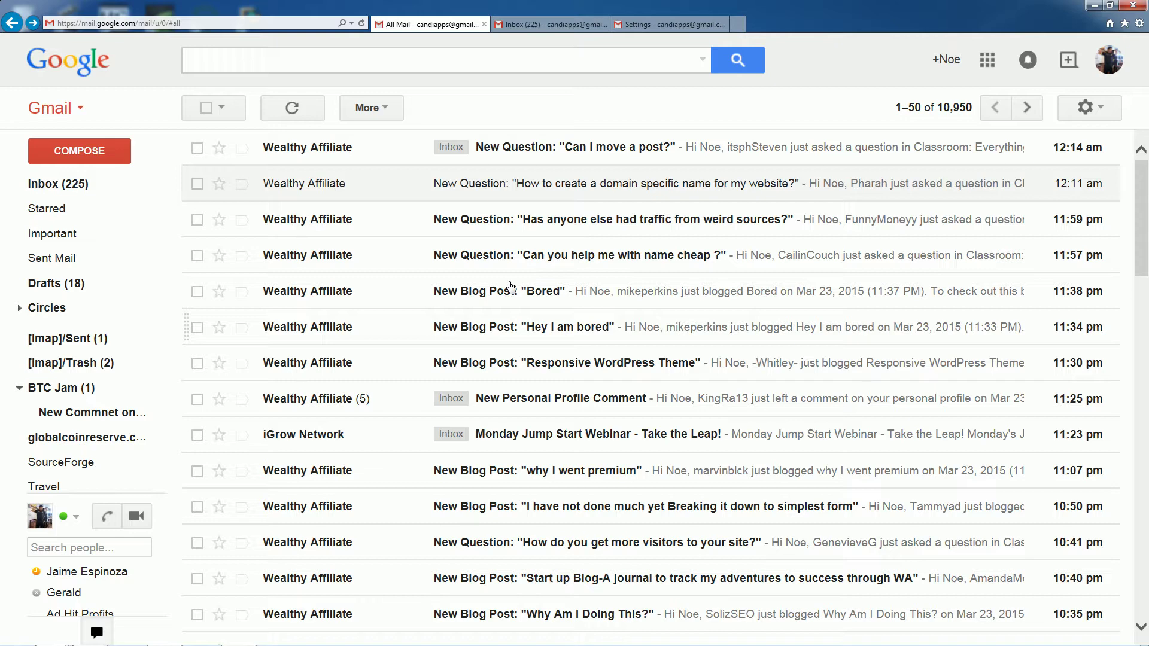
Leave the filter settings page and return to the inbox.
click(671, 24)
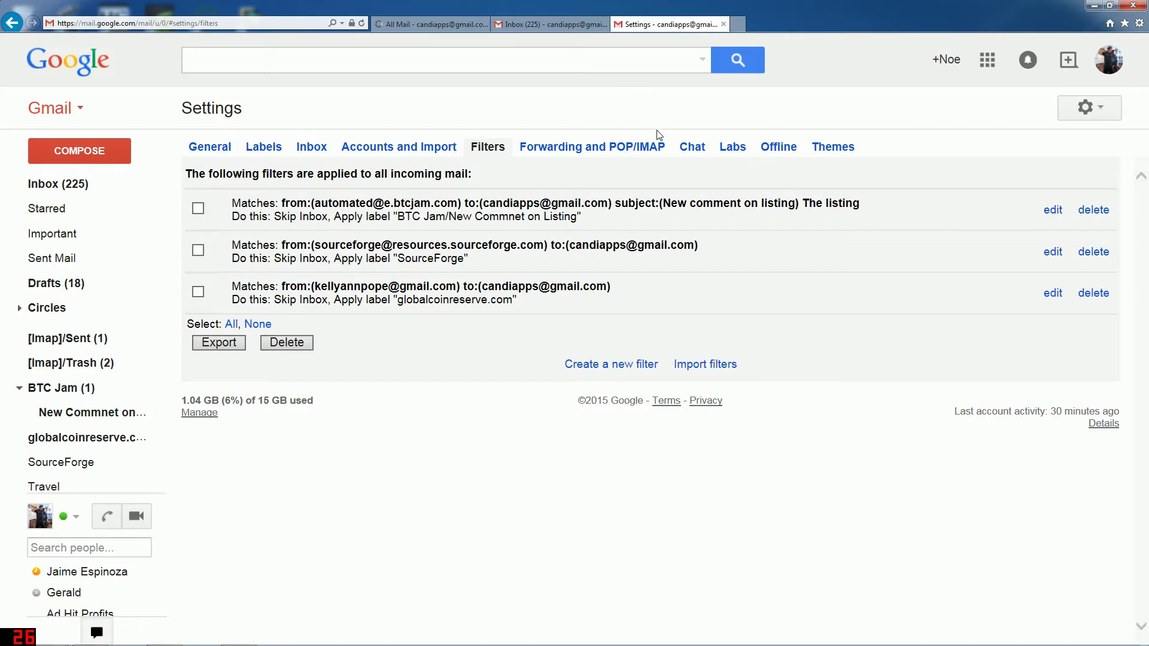
click(455, 25)
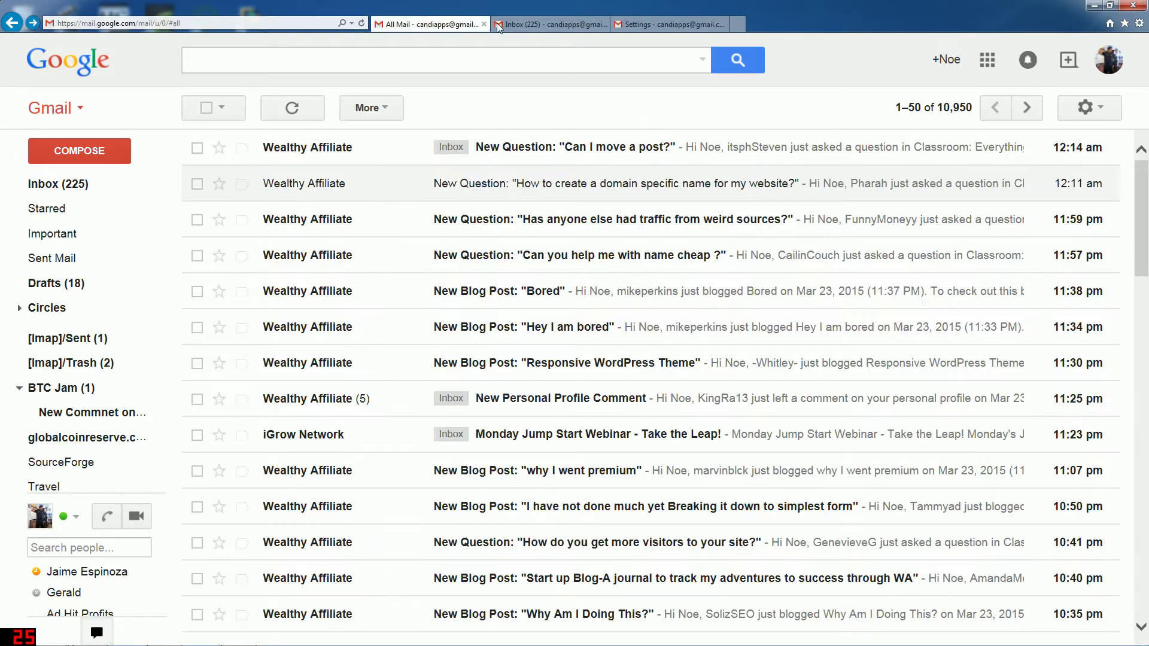
click(626, 27)
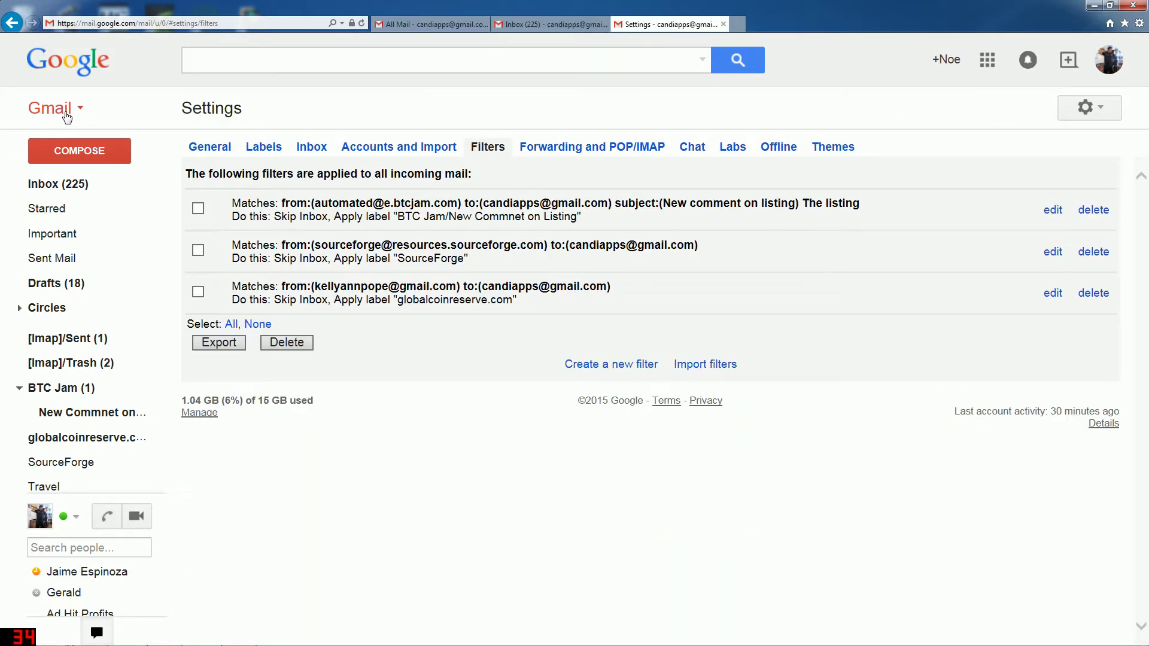
click(58, 184)
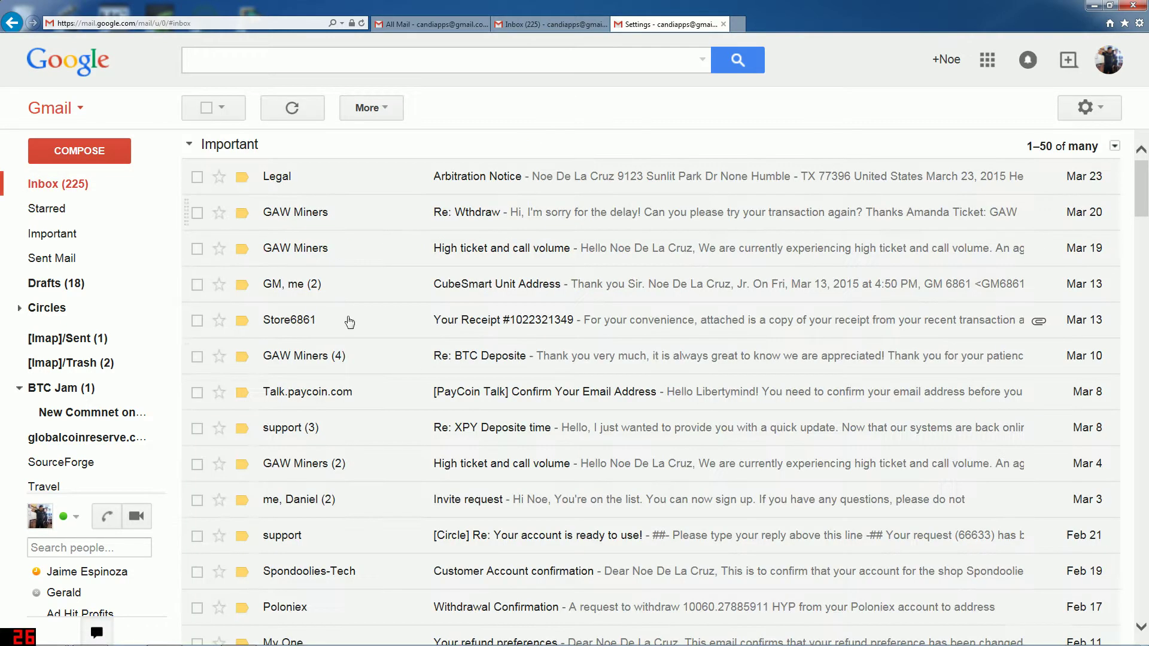
mouse_move(83, 206)
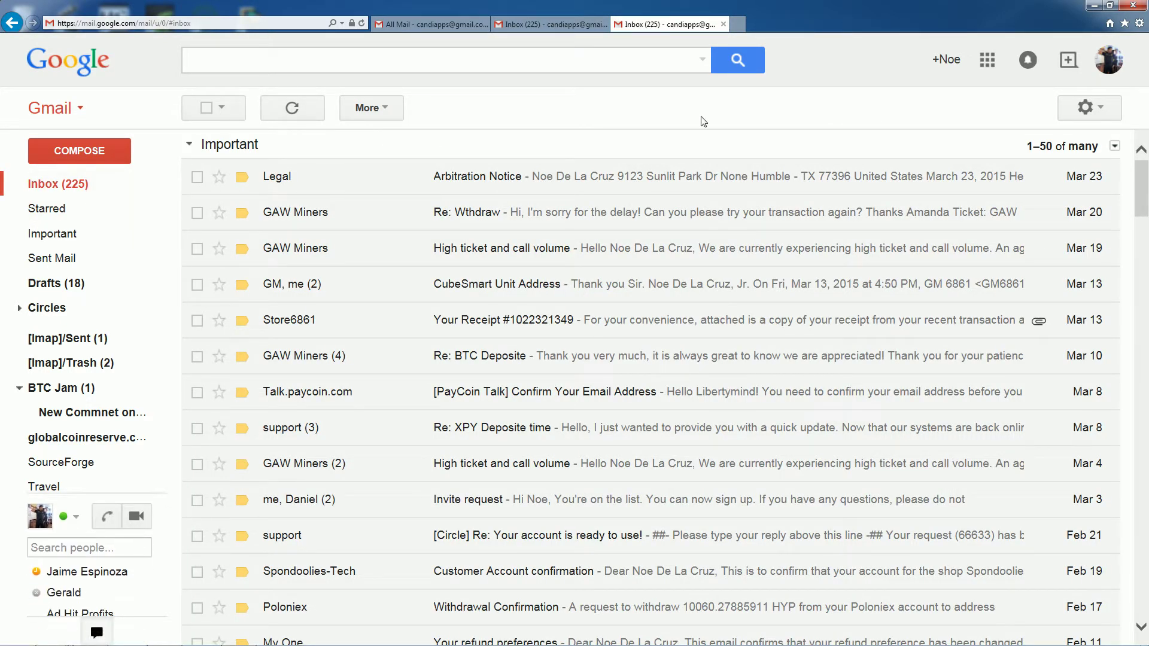
Open the label settings and find the section listing the custom labels.
click(1100, 109)
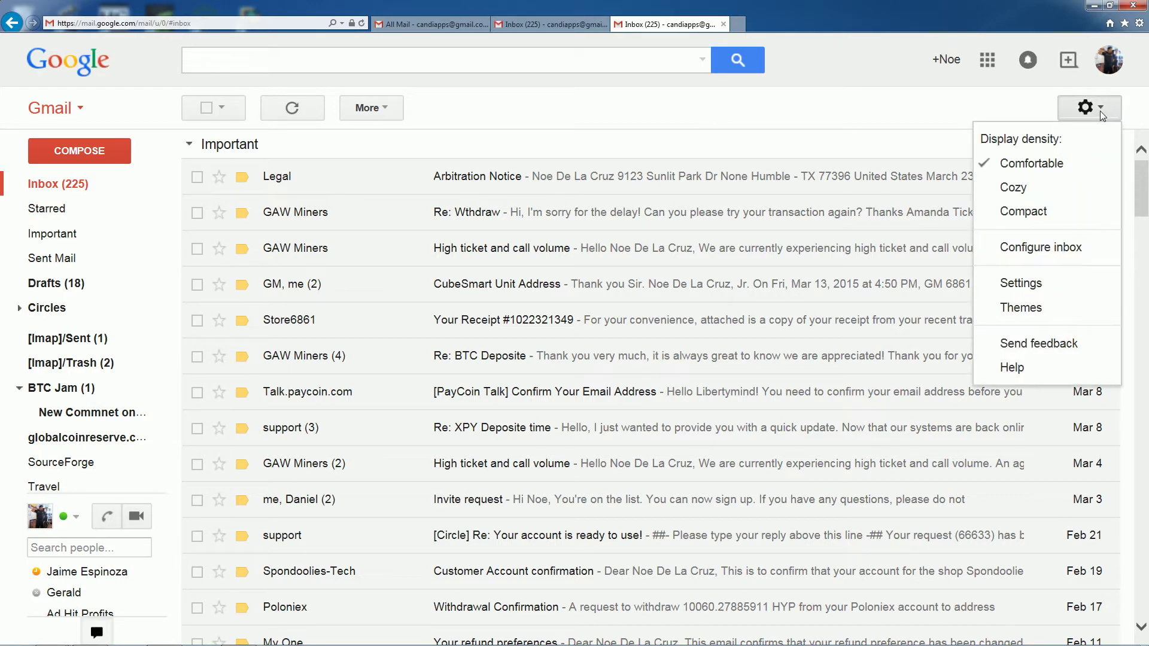
click(906, 134)
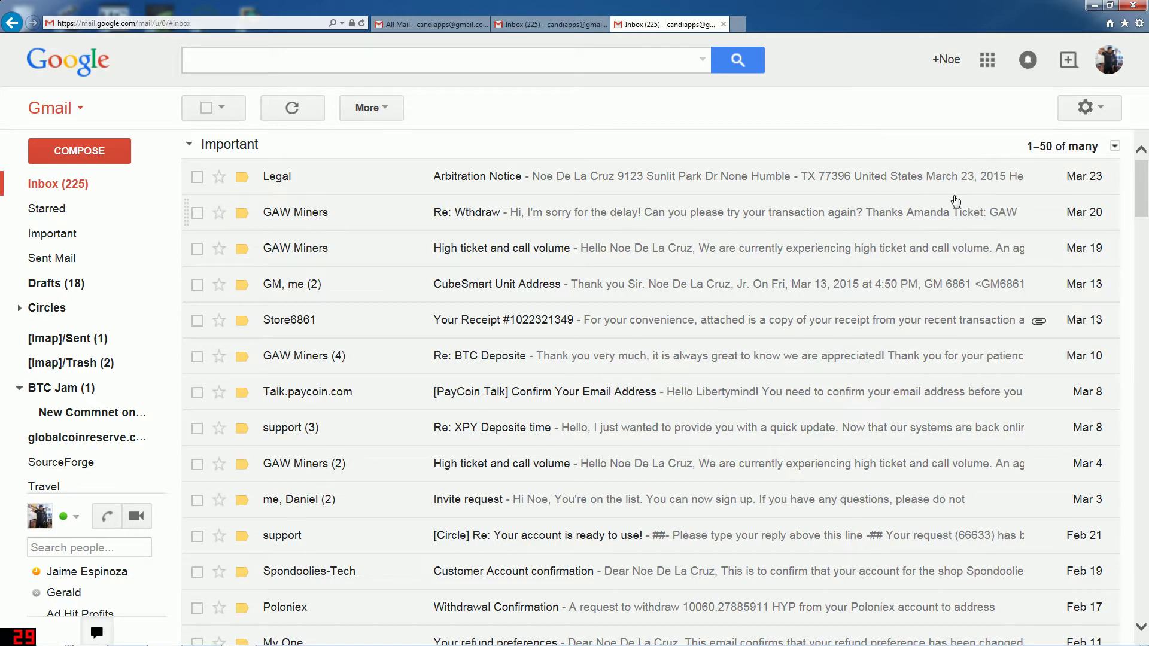
click(1086, 114)
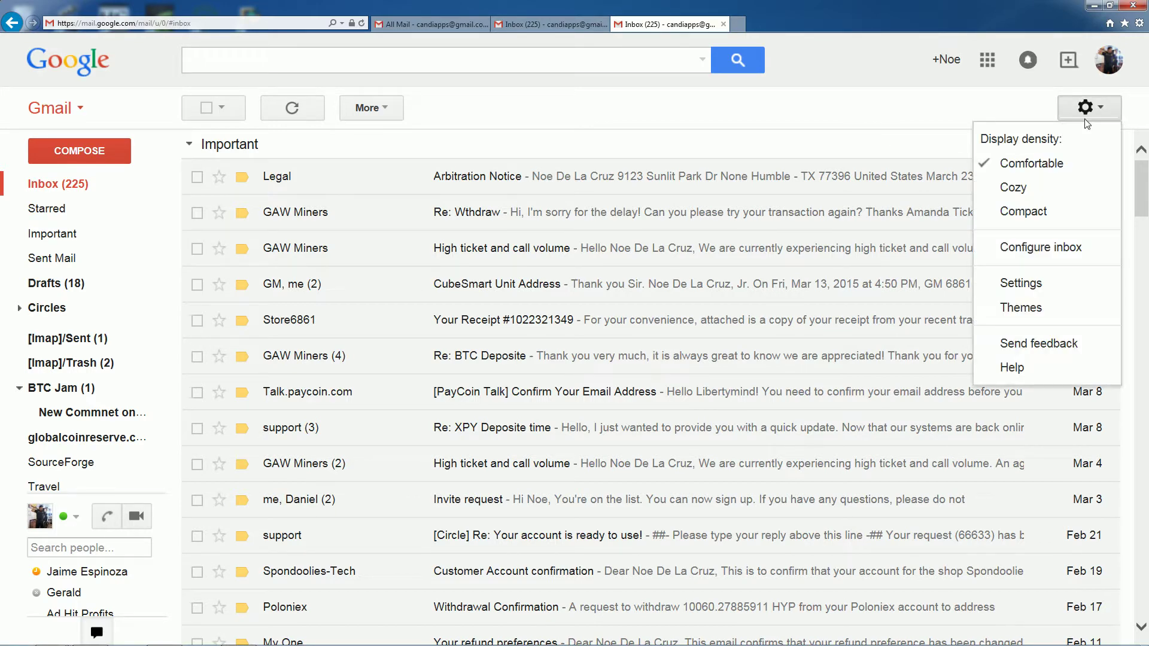
click(1012, 283)
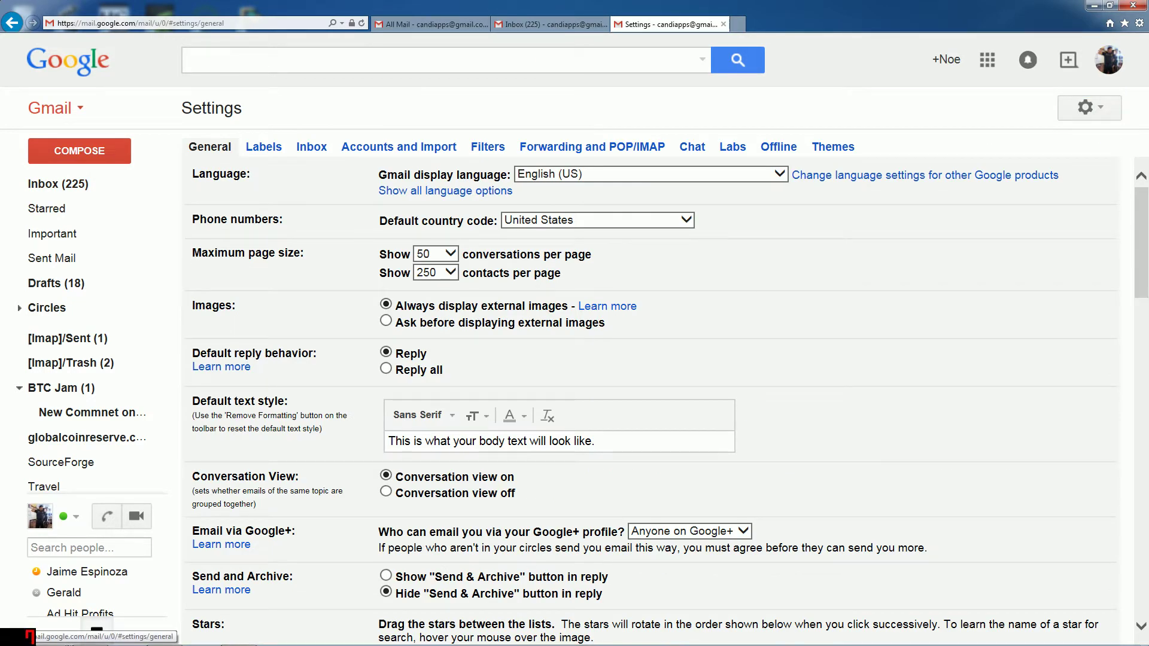
click(271, 150)
scroll(636, 366, down, 6)
scroll(636, 366, up, 6)
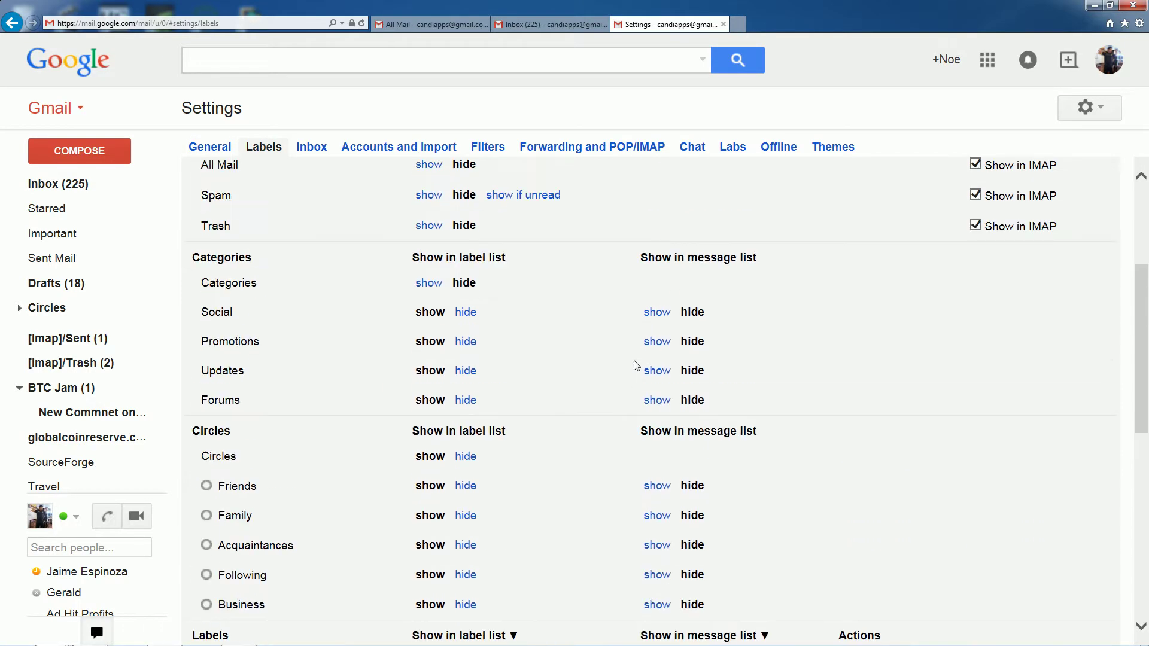
scroll(293, 364, down, 9)
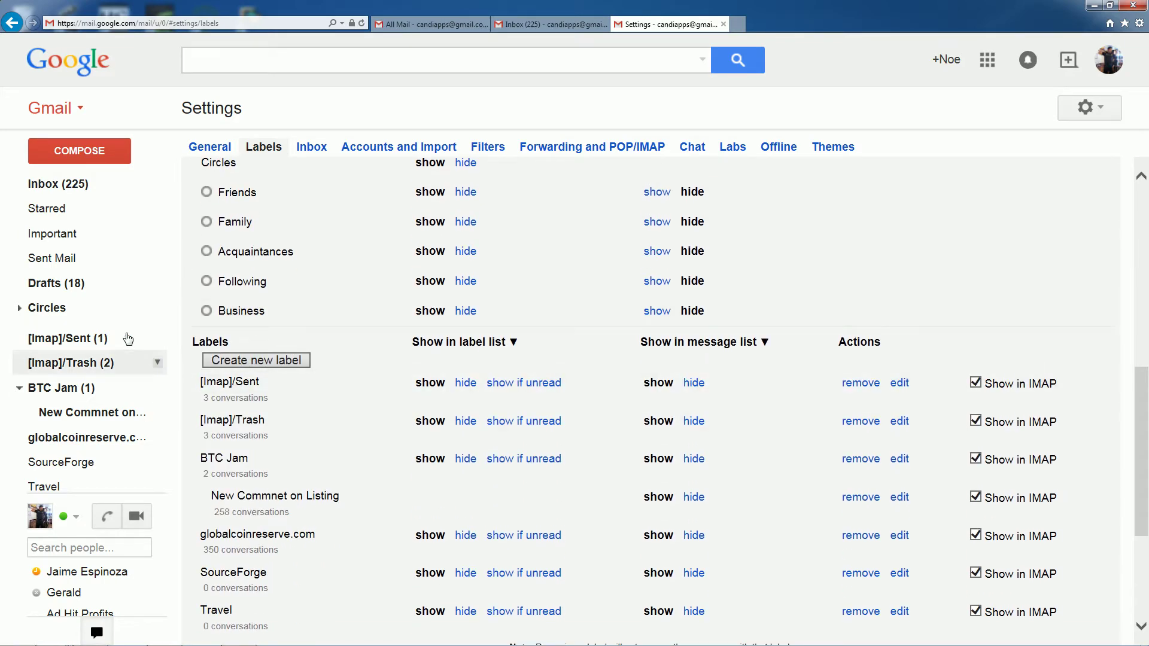
Create a label named Wealthy Affiliate without nesting it under another label.
click(258, 362)
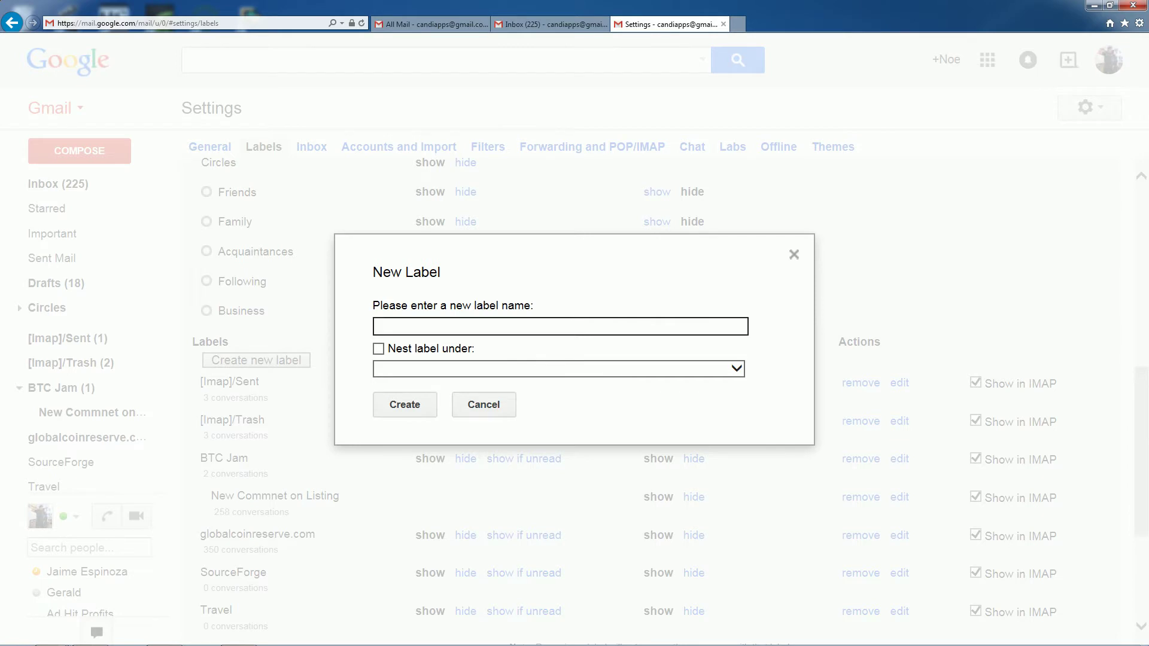
text(Wealthy Affiliate)
click(735, 368)
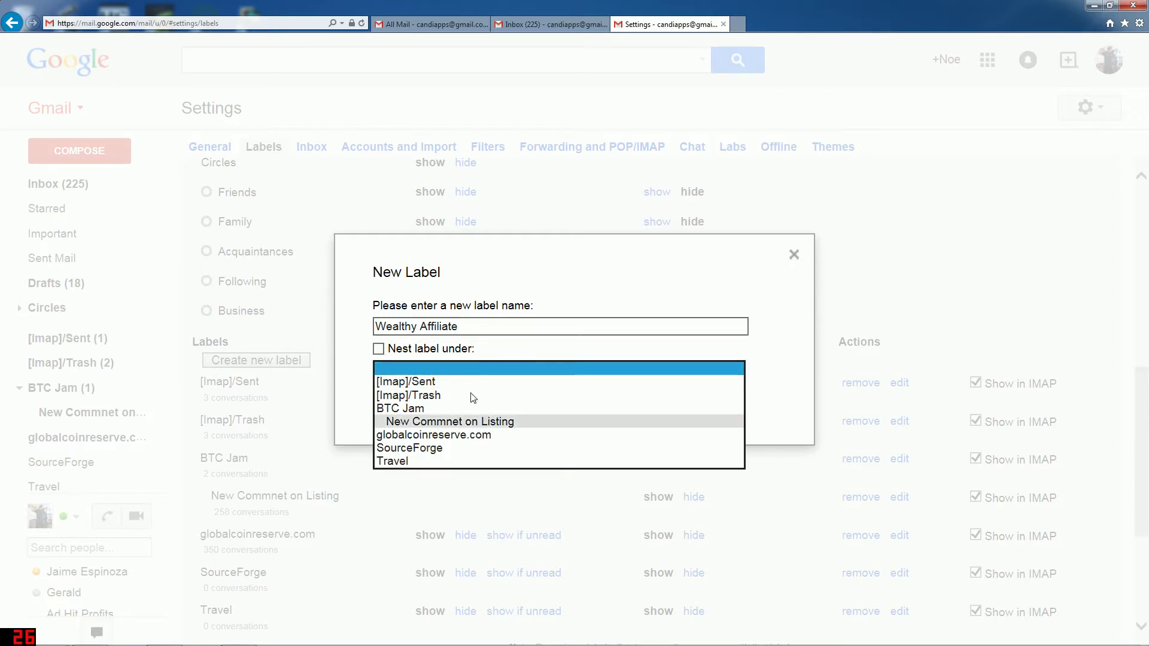
click(578, 291)
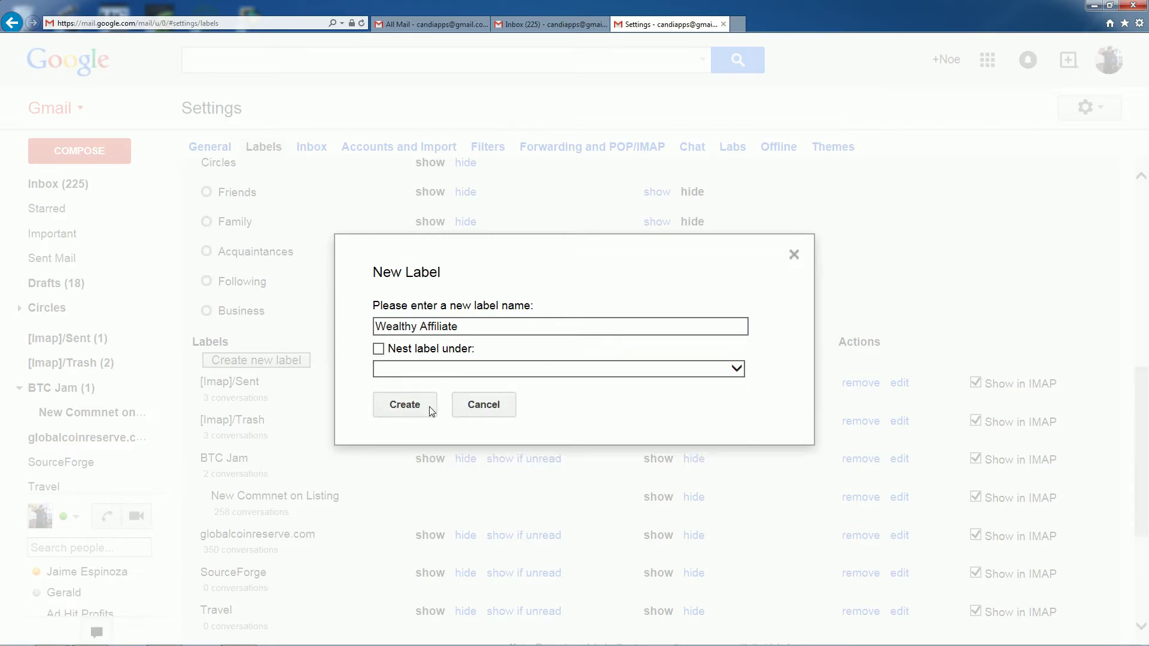
click(421, 406)
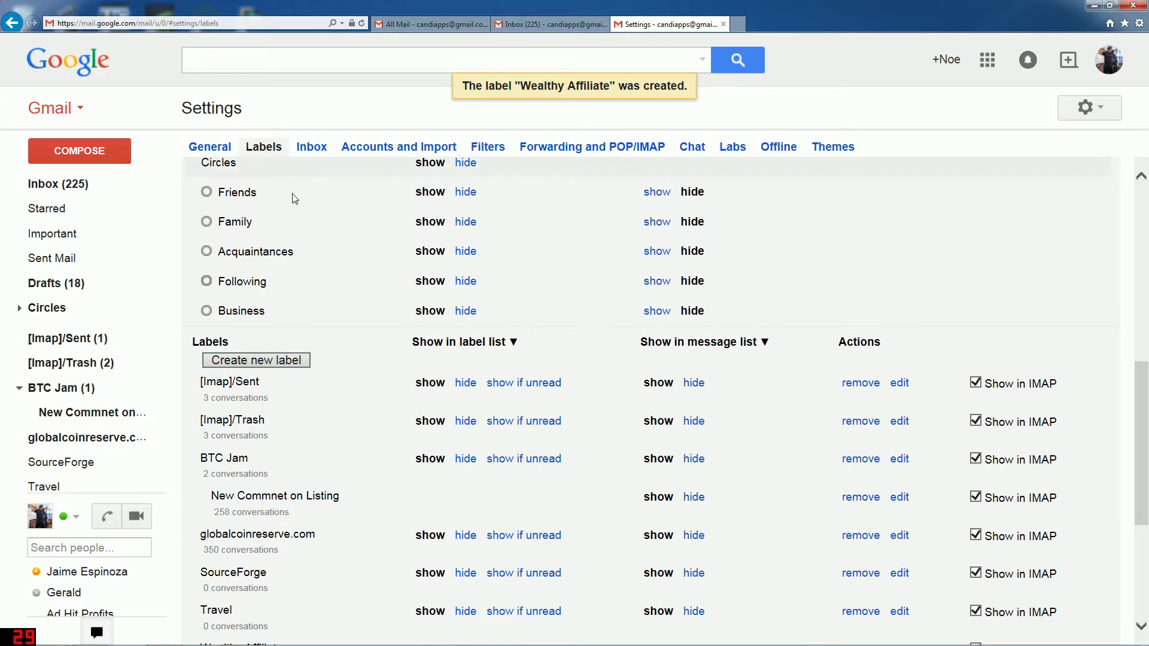
Create a label named New Question nested under the Wealthy Affiliate label.
click(275, 361)
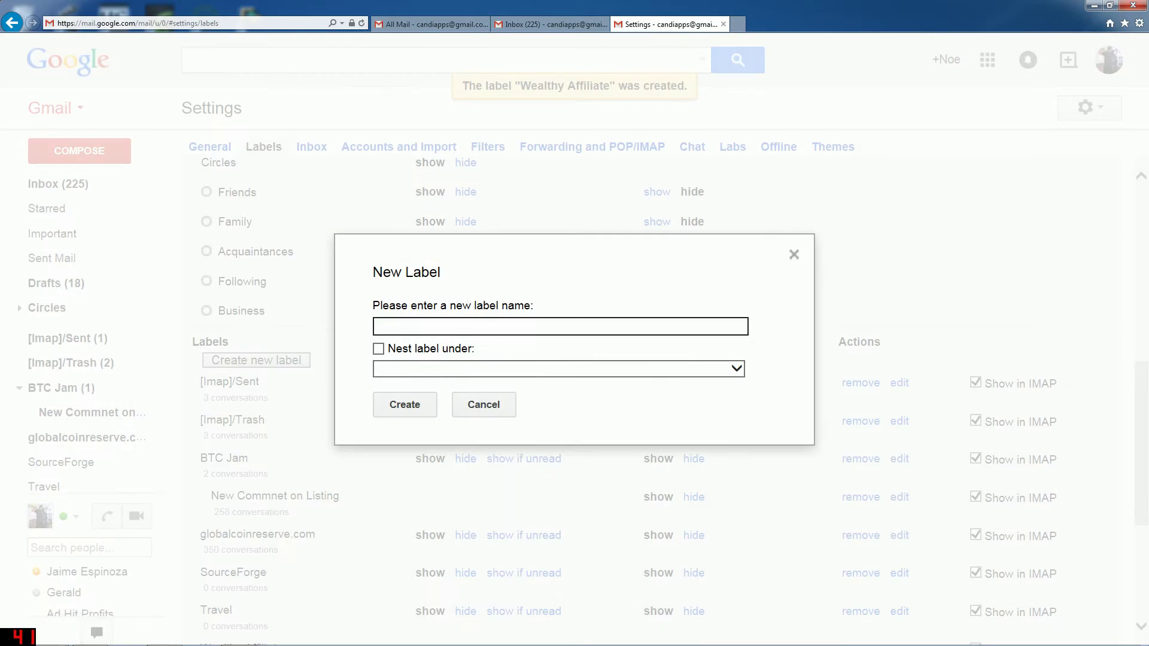
click(431, 23)
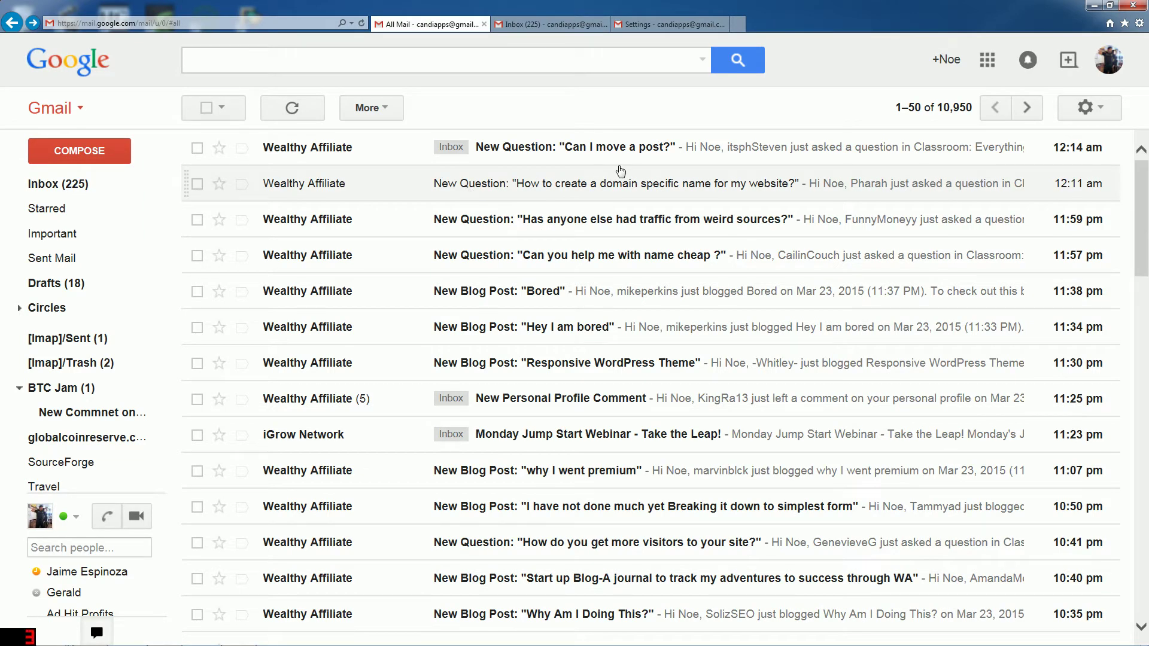
click(676, 24)
click(594, 320)
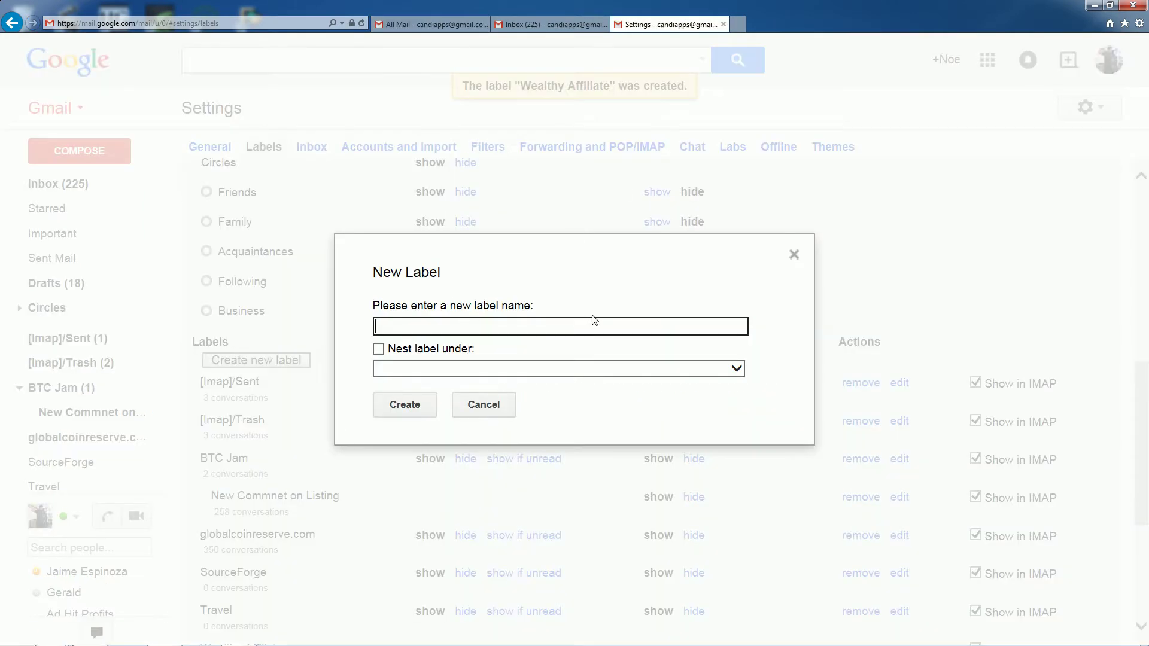
text(New Question)
click(379, 349)
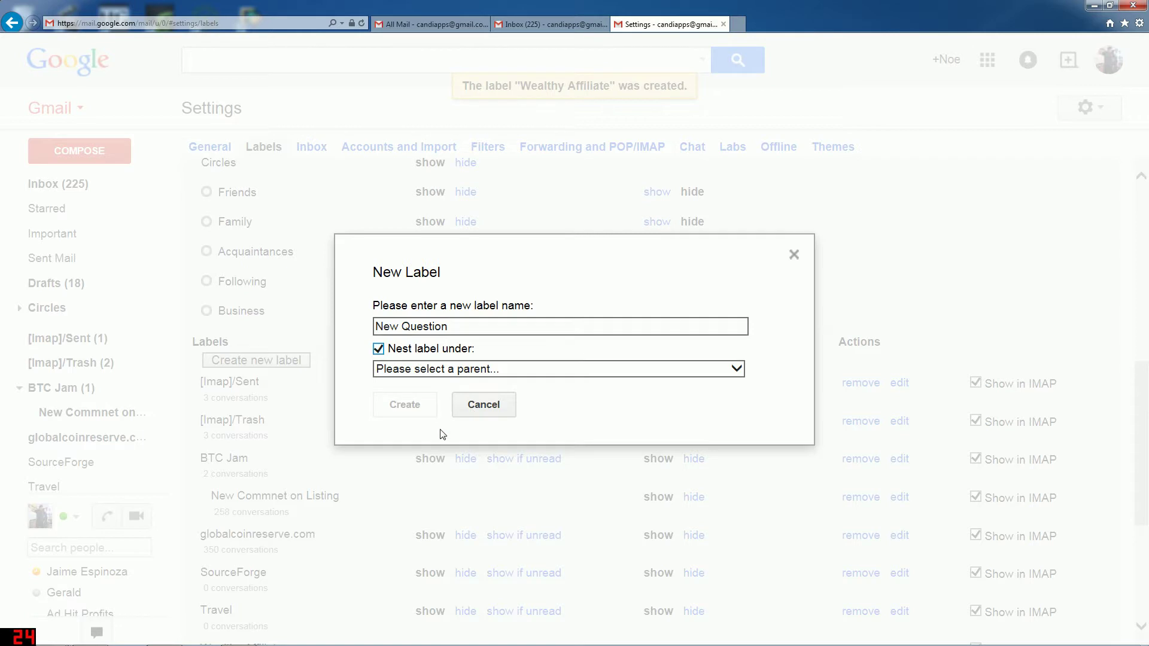
click(738, 370)
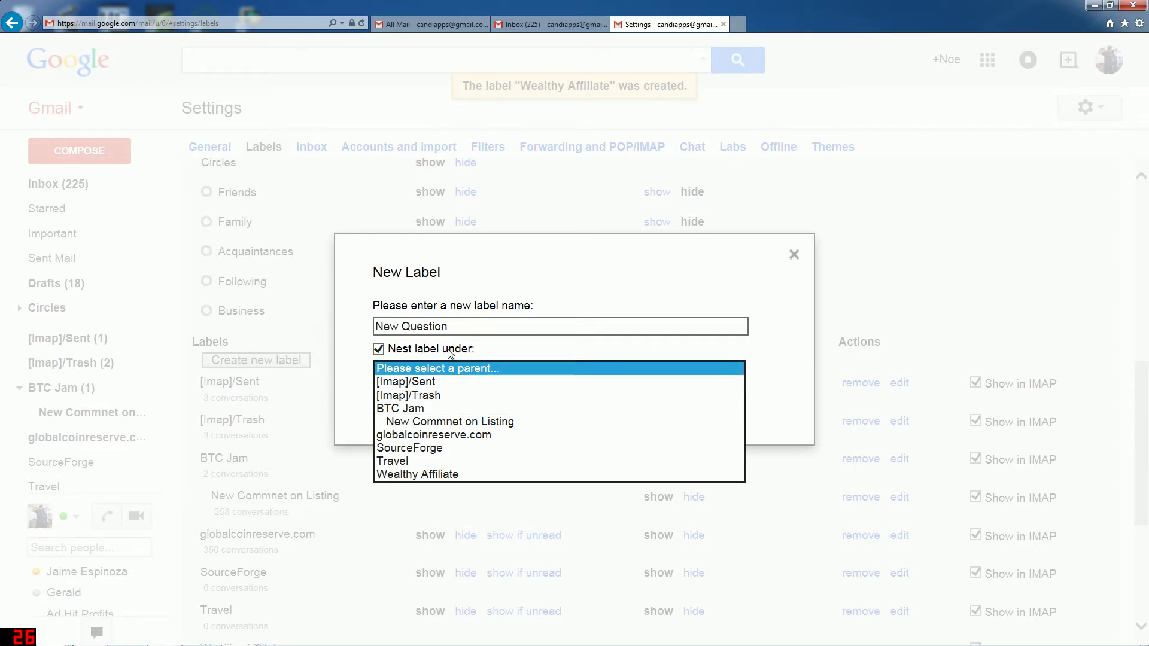
click(419, 474)
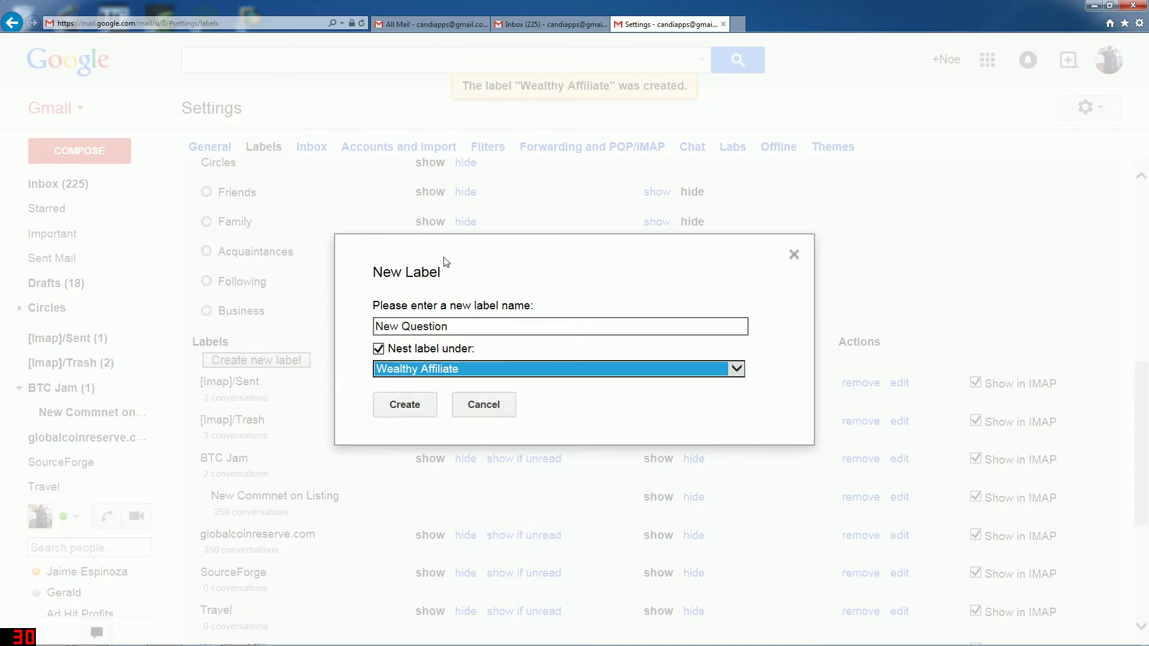
click(419, 407)
scroll(479, 440, down, 3)
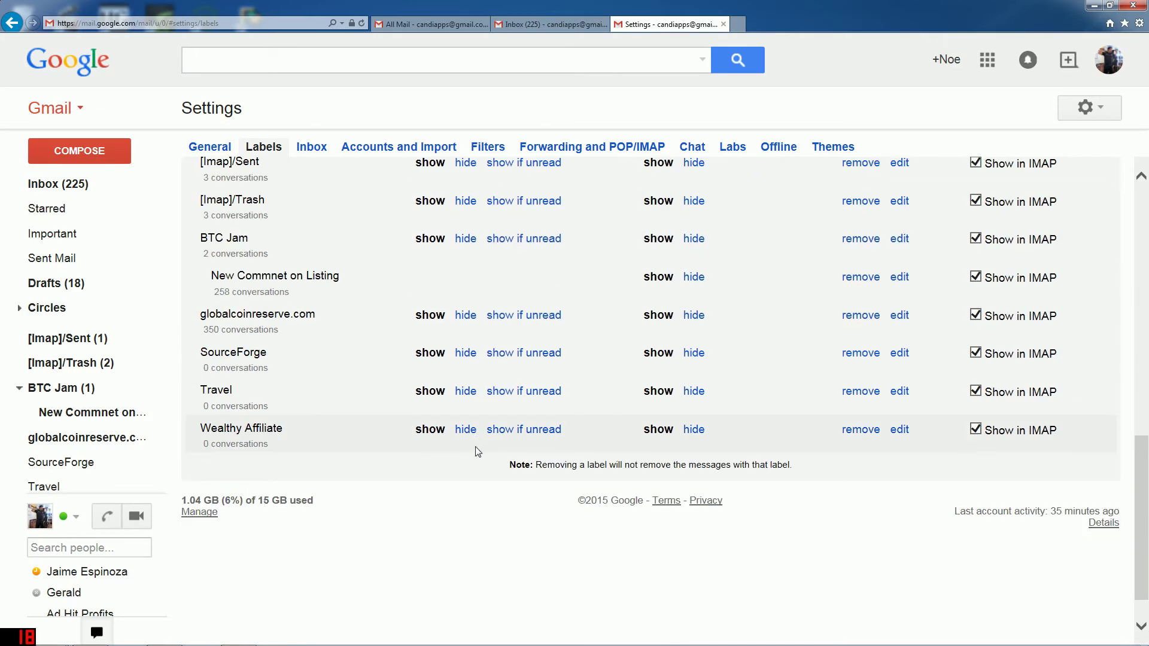
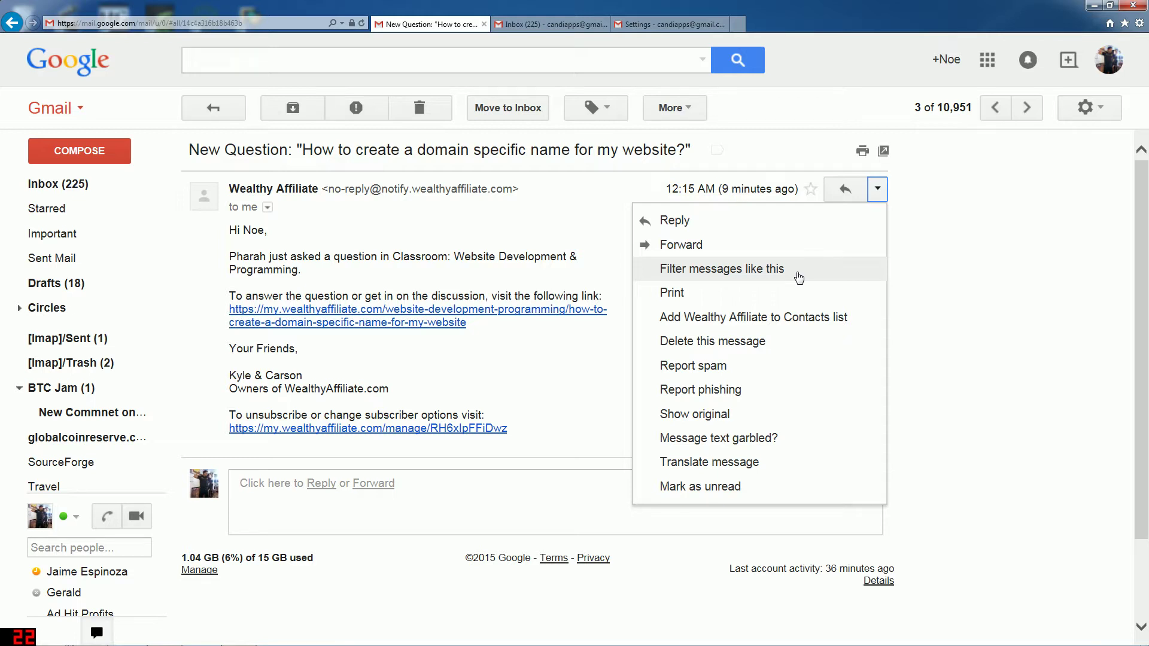
Start a filter from the open Wealthy Affiliate message and set its recipient to the account's own e-mail address.
click(799, 275)
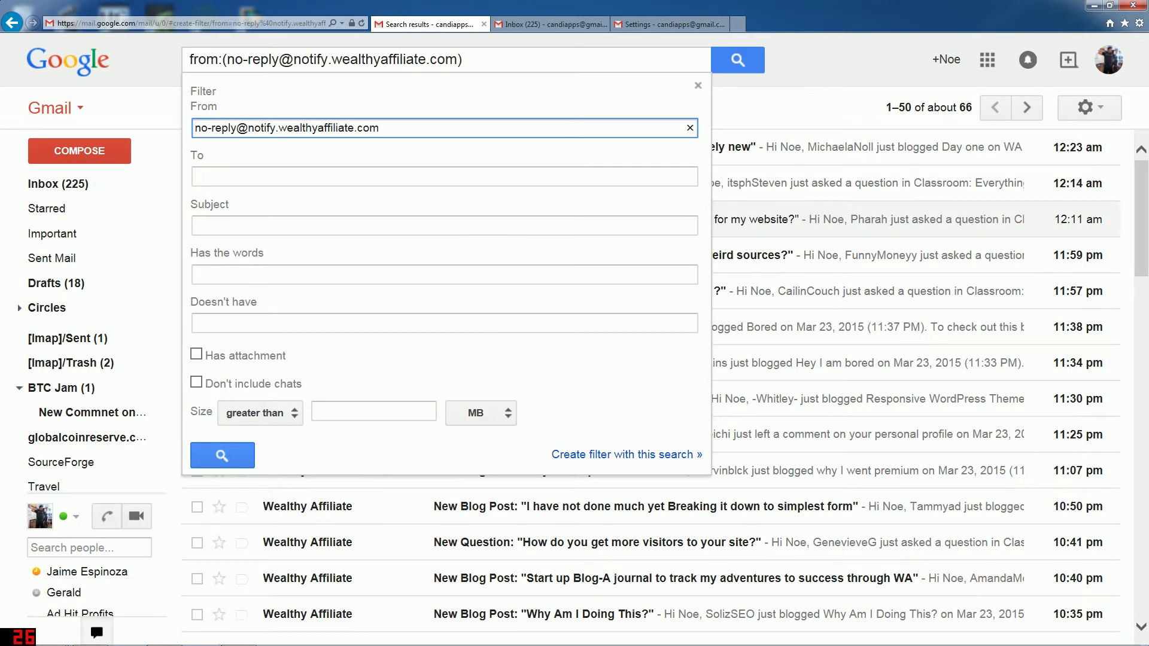
drag(379, 128, 194, 127)
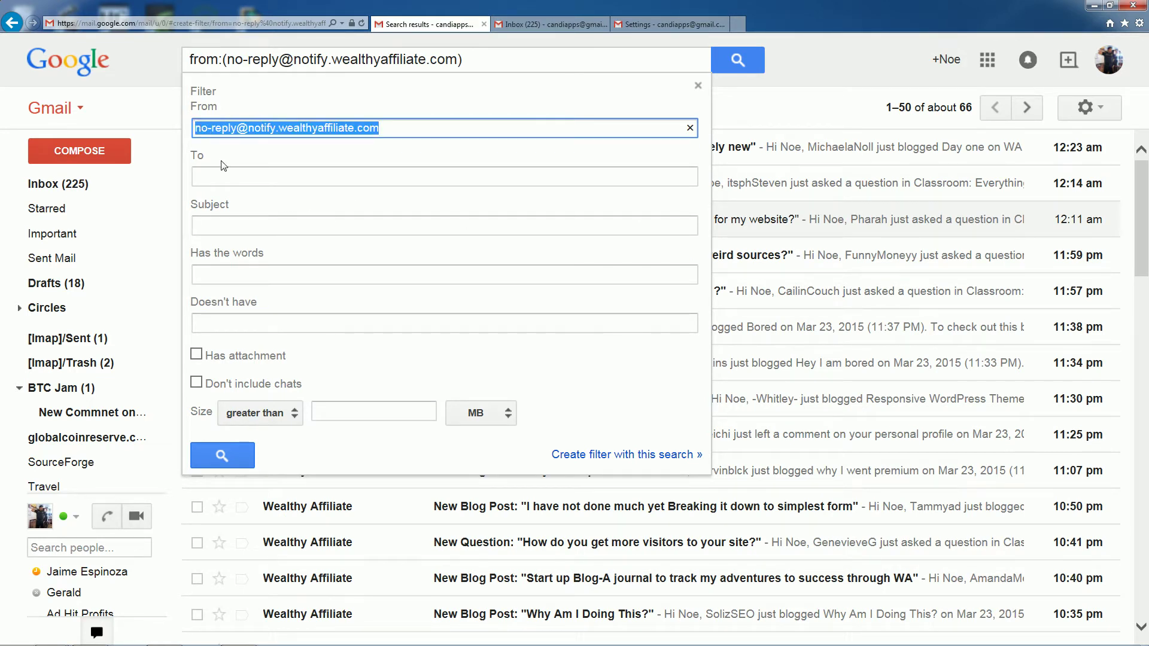
click(290, 175)
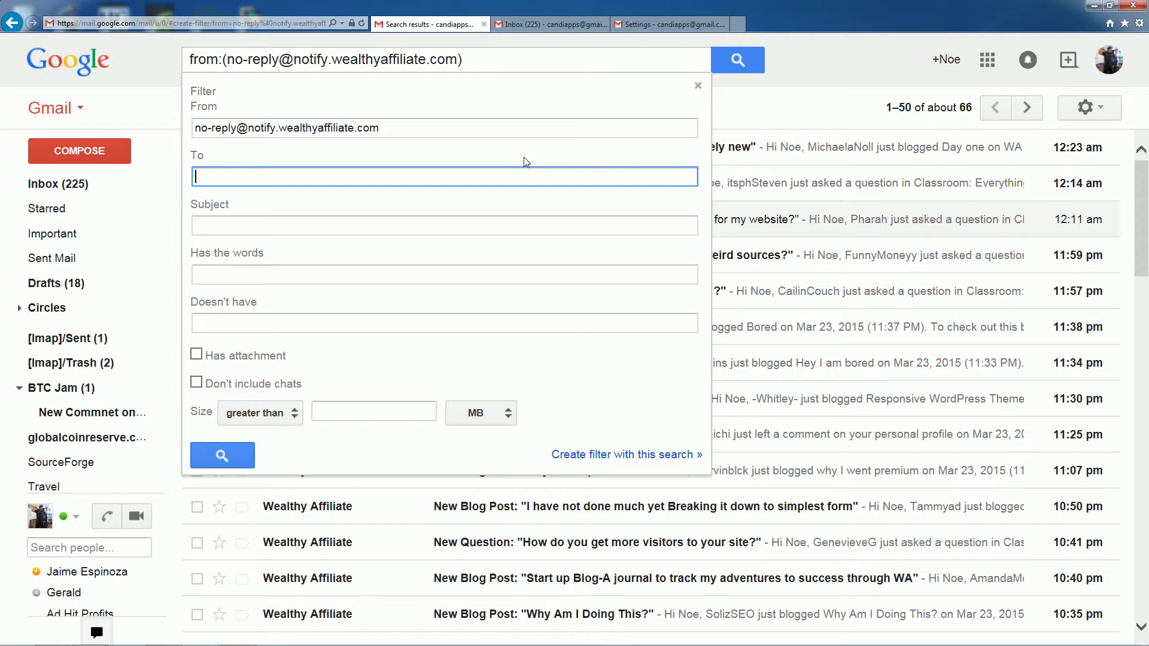
text(can)
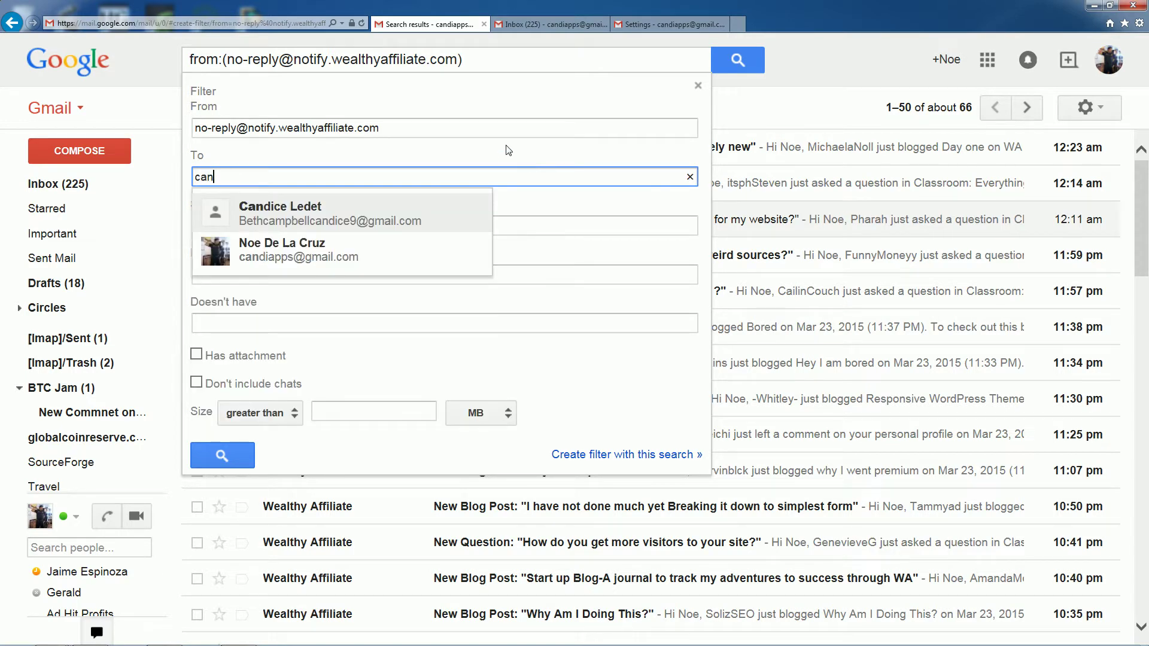
click(367, 256)
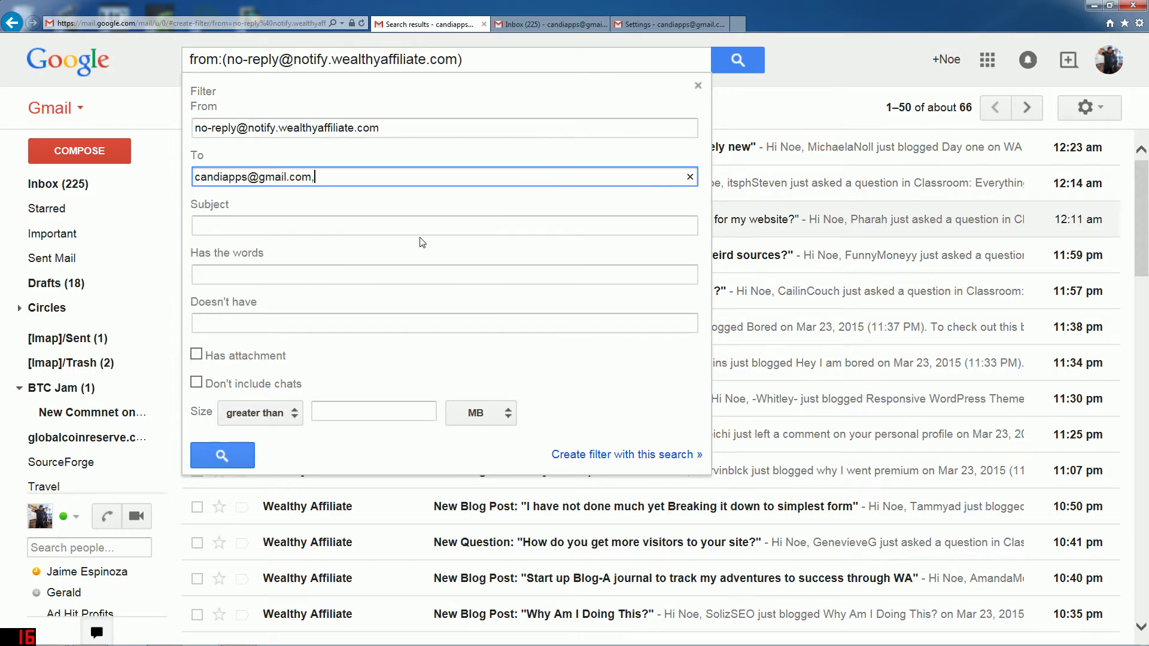
click(563, 219)
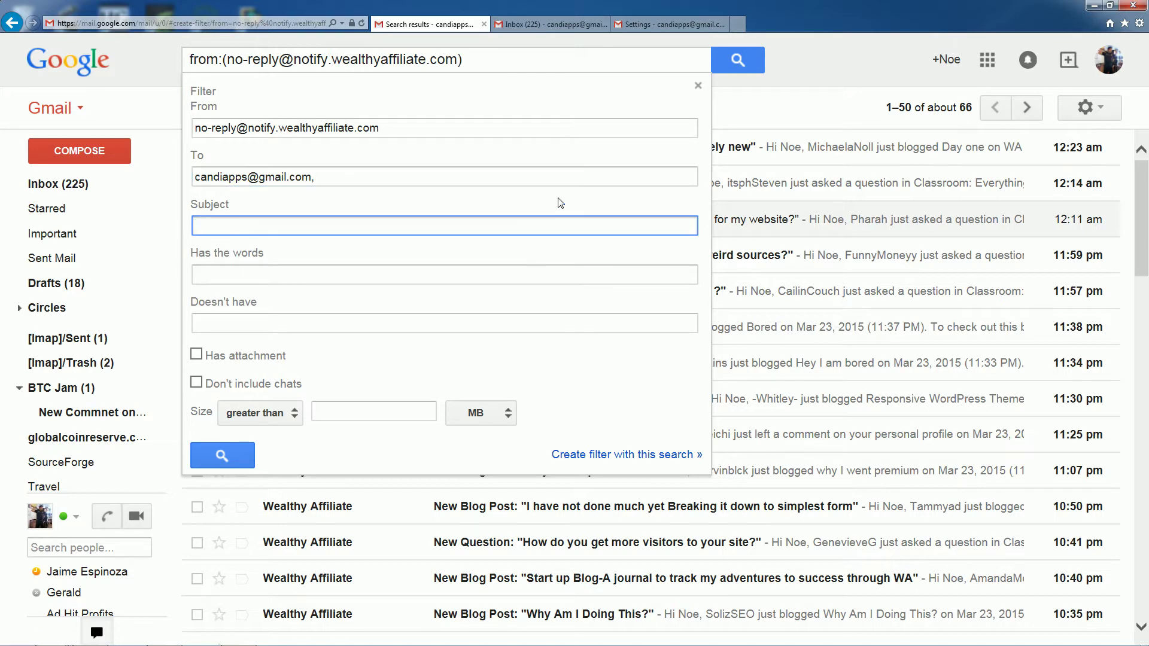
click(544, 24)
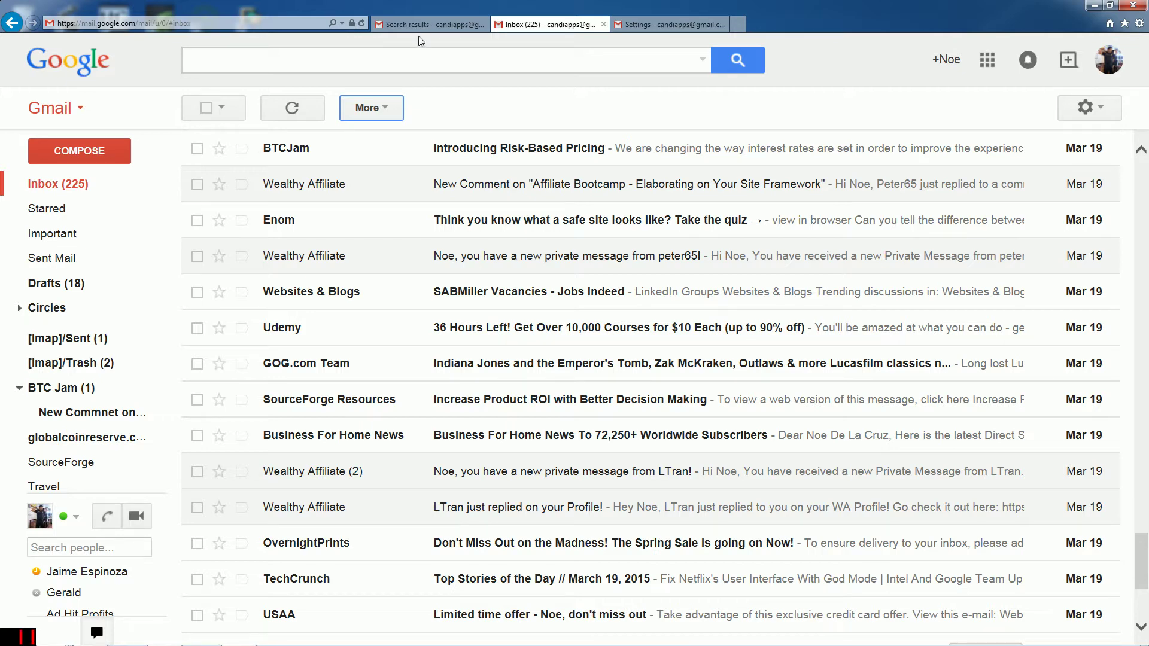
click(453, 26)
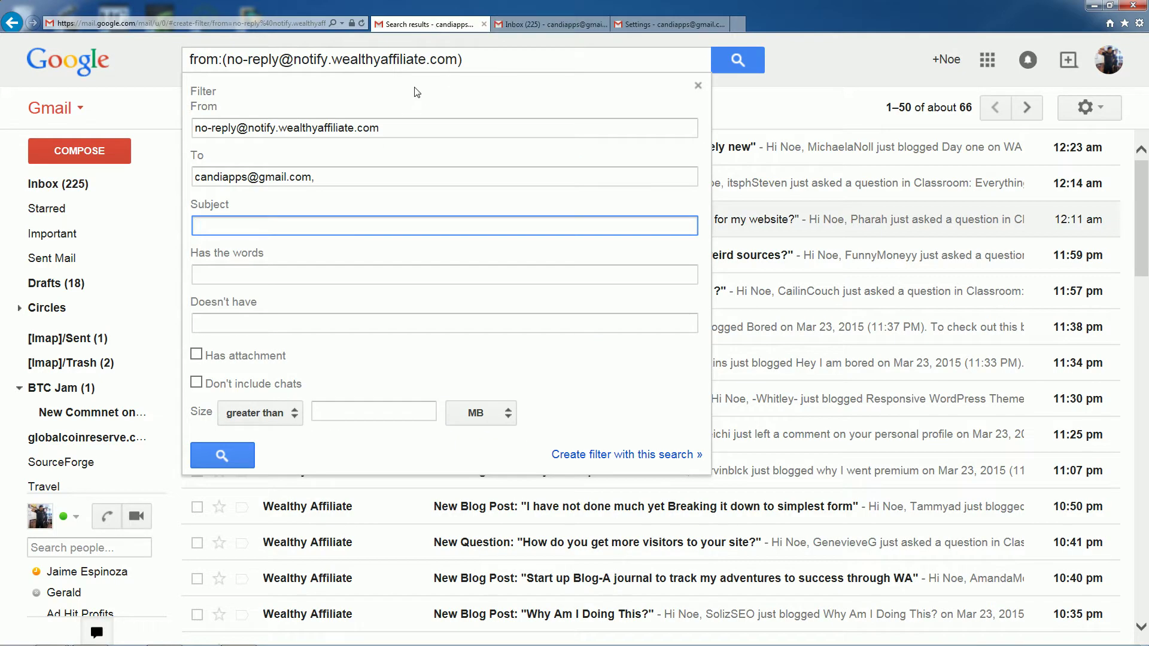
click(538, 24)
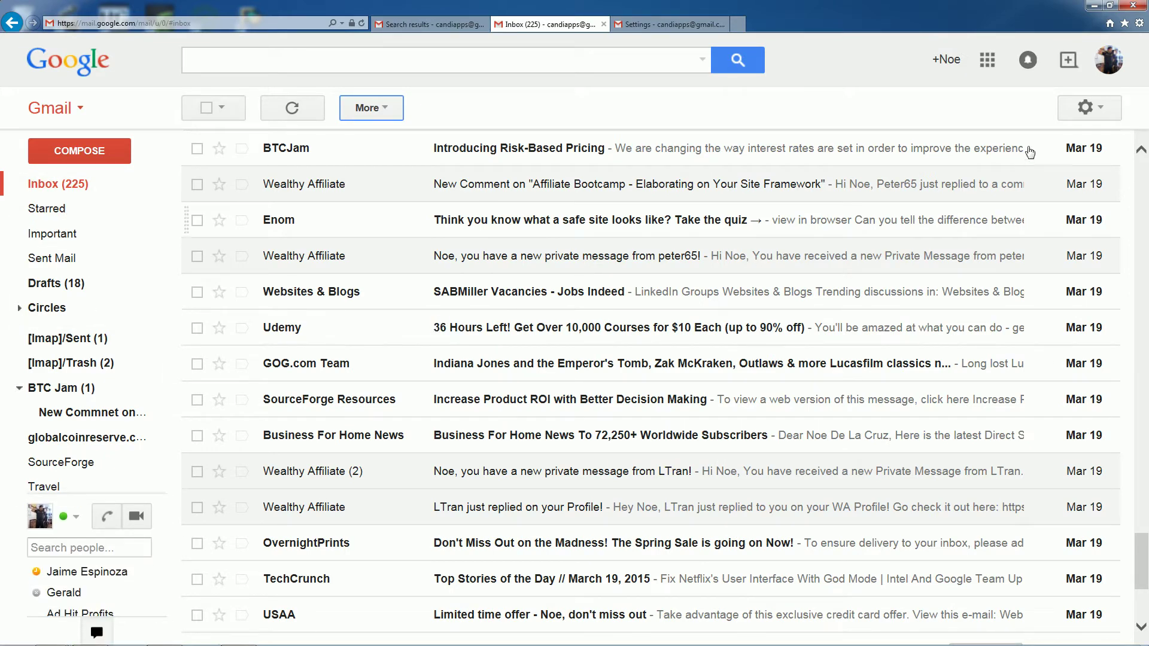
click(1084, 113)
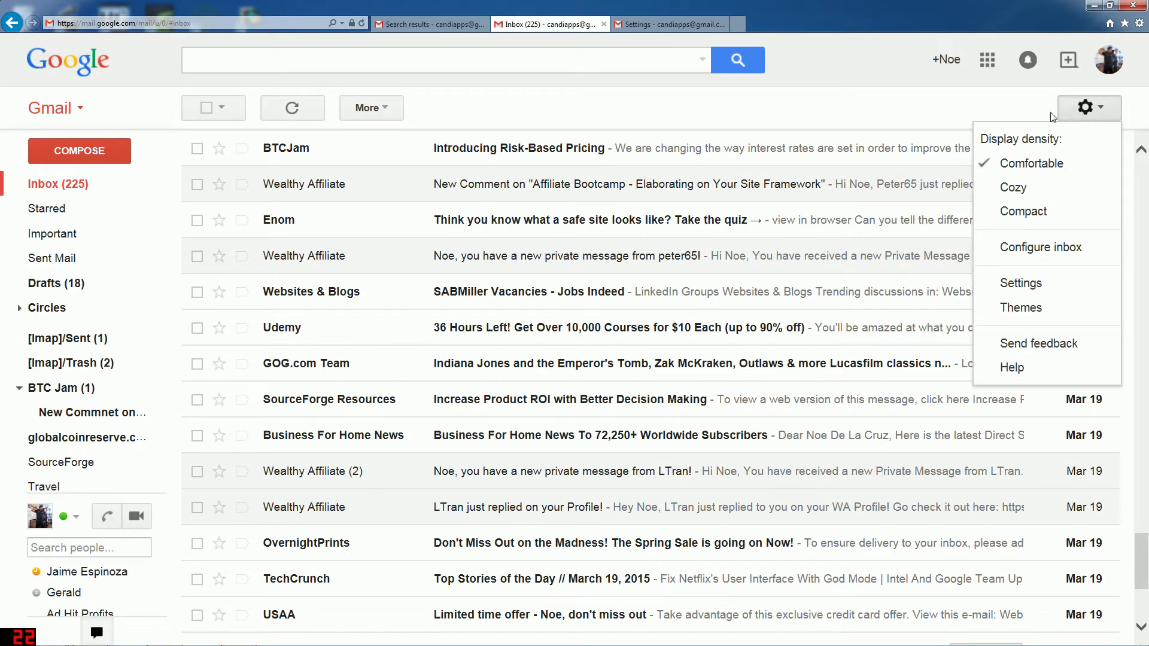
click(425, 114)
click(401, 111)
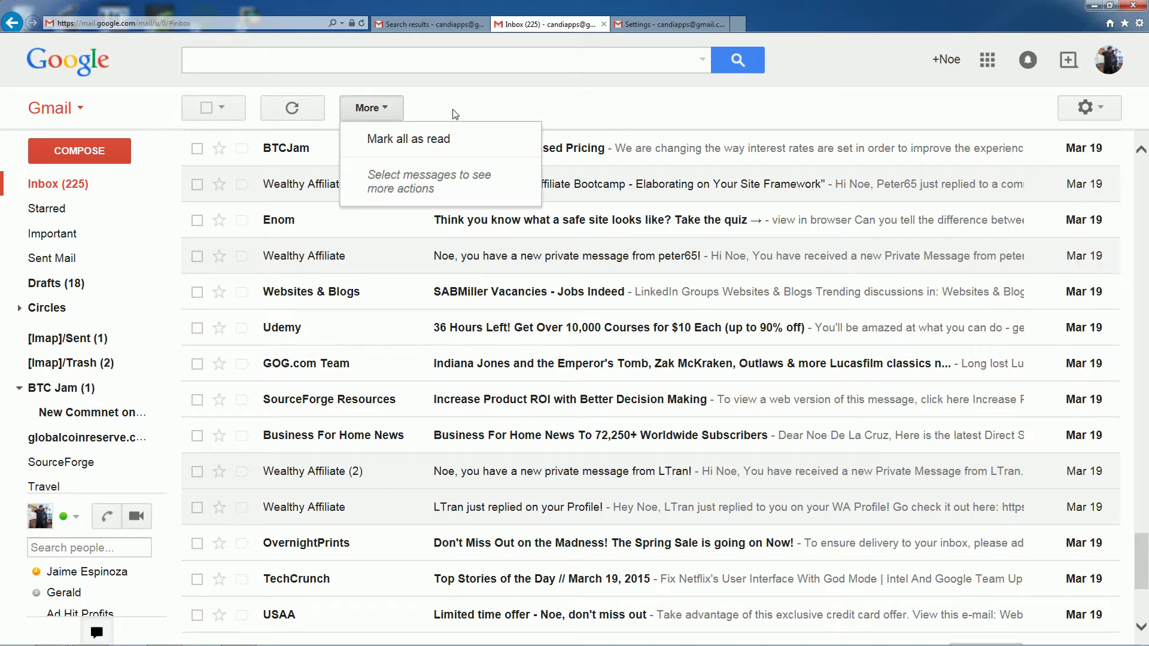
click(503, 109)
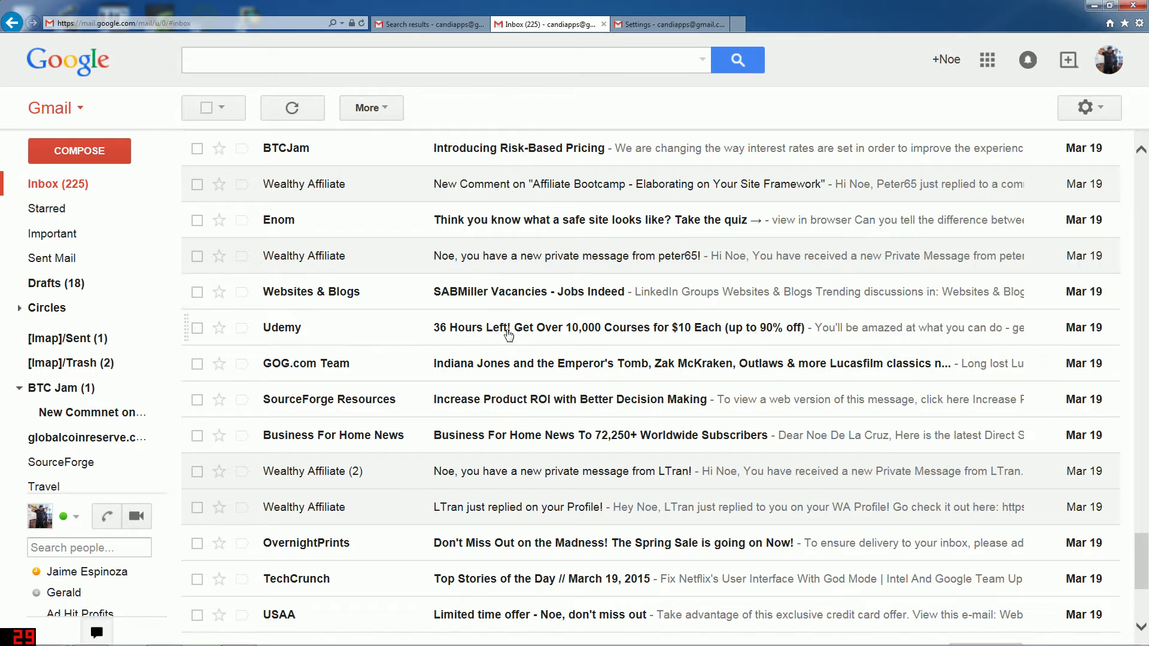
key(ctrl+f)
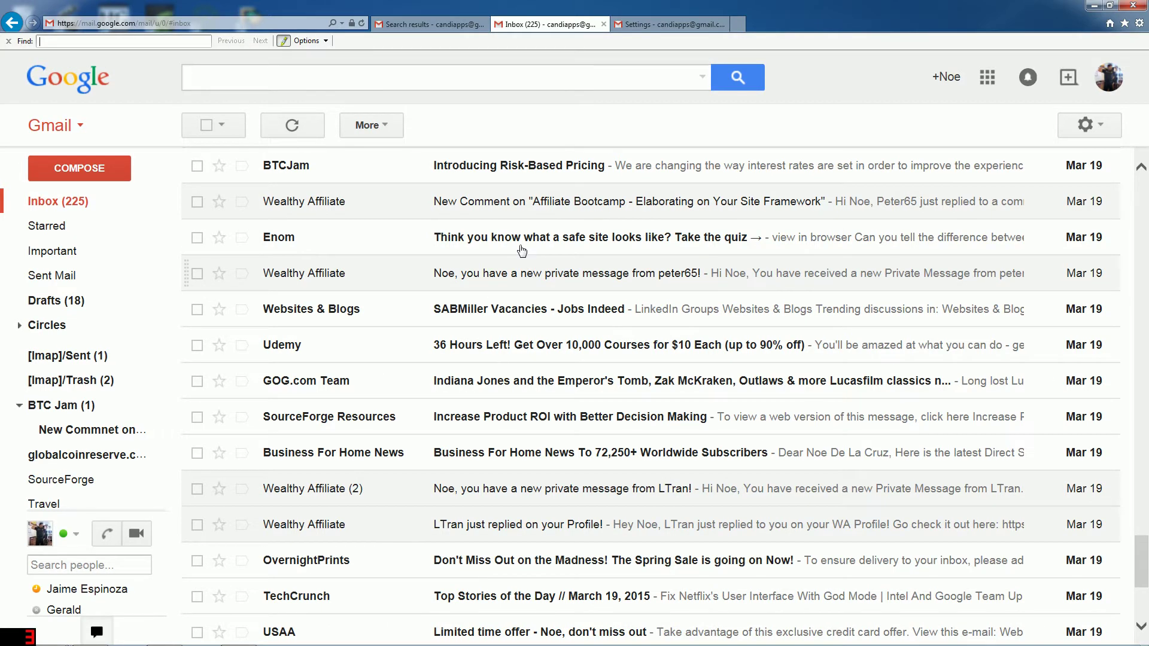
mouse_move(157, 331)
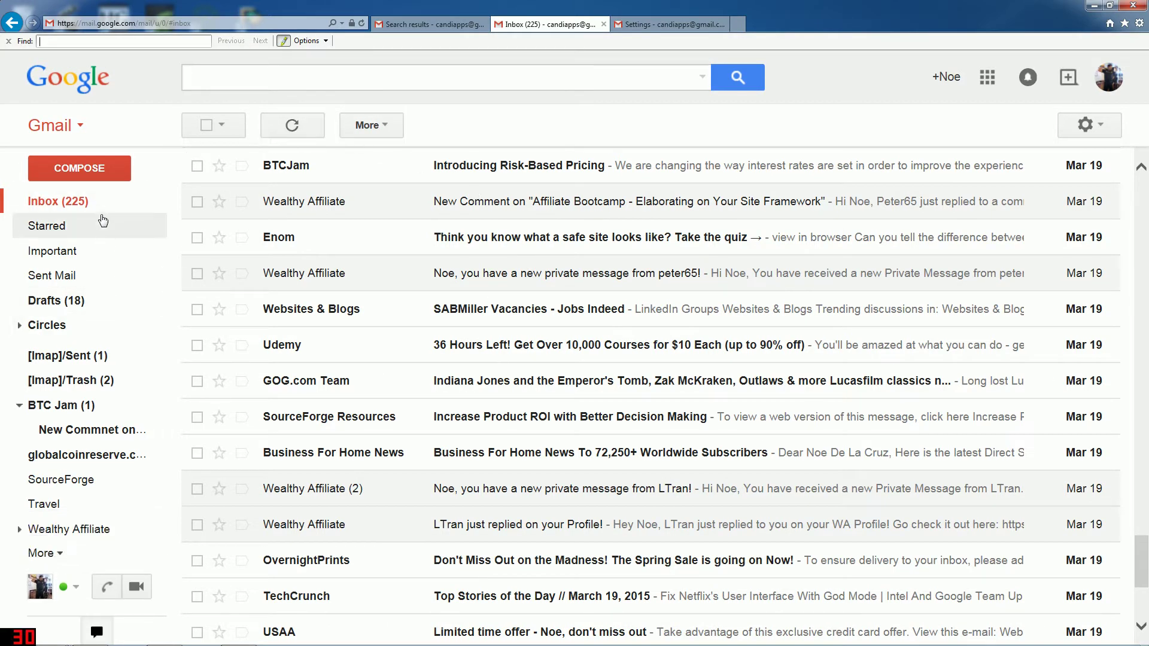
click(158, 203)
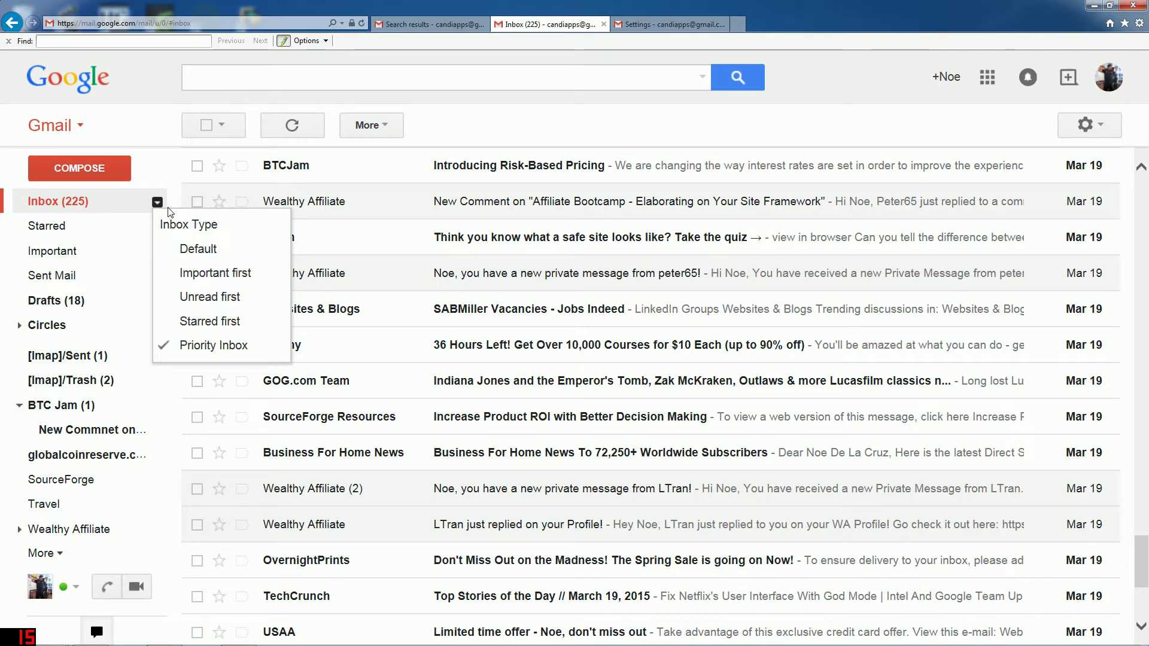
click(79, 216)
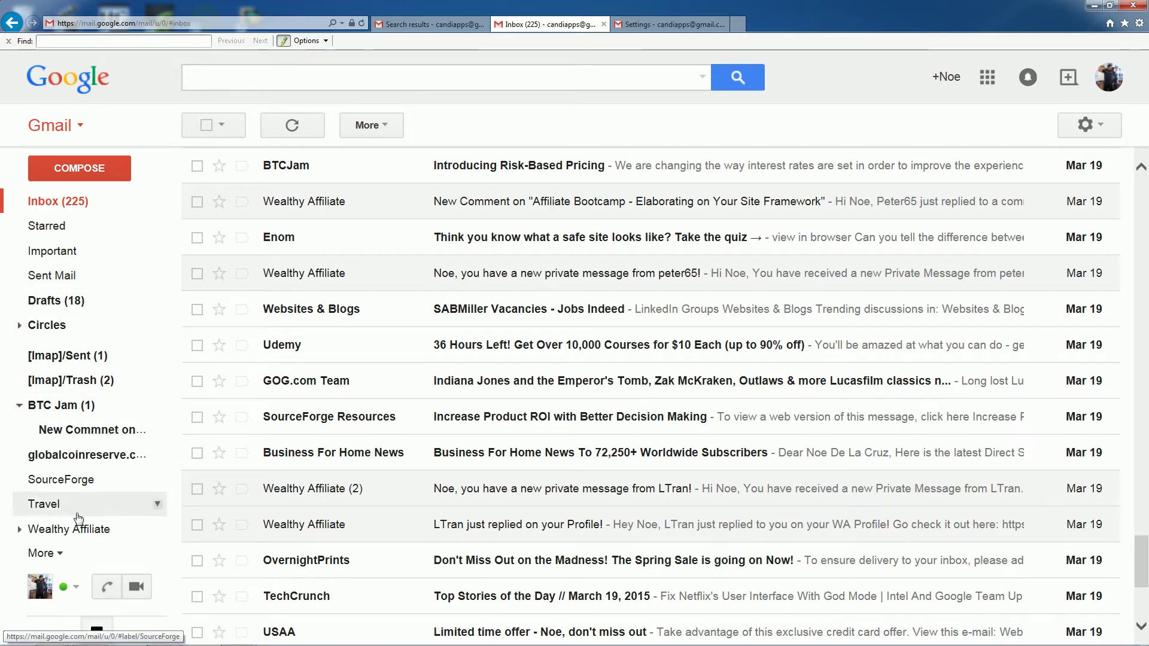
Show All Mail and open the message asking how to create a domain specific name for a website.
click(63, 564)
scroll(158, 479, down, 1)
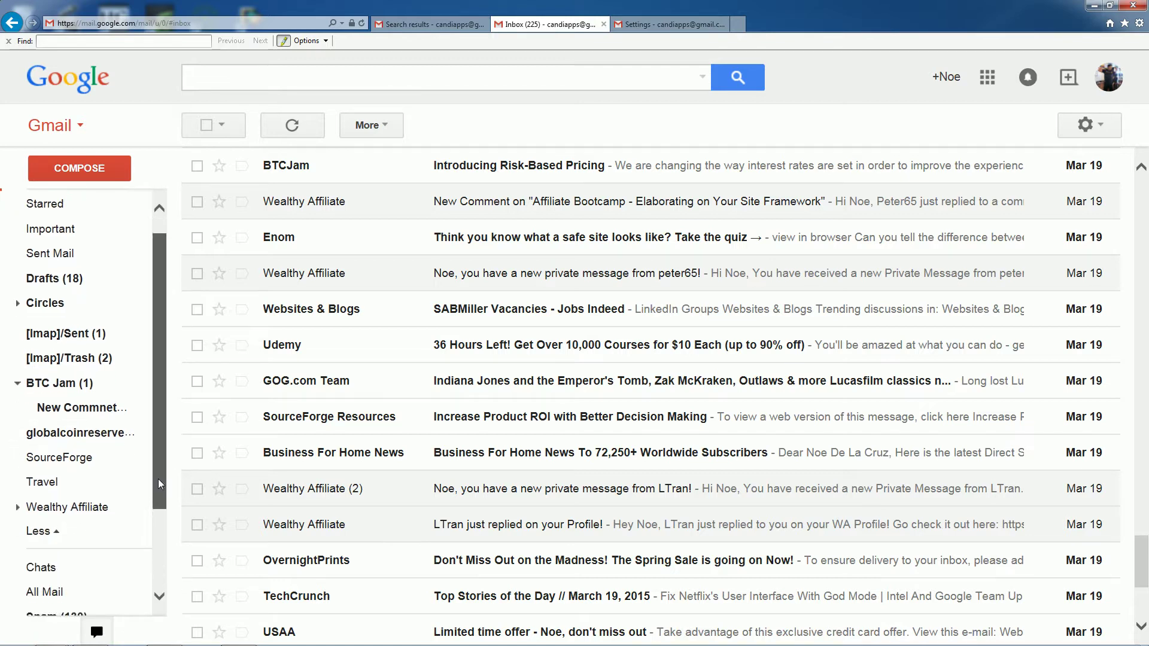
scroll(158, 479, down, 1)
click(78, 570)
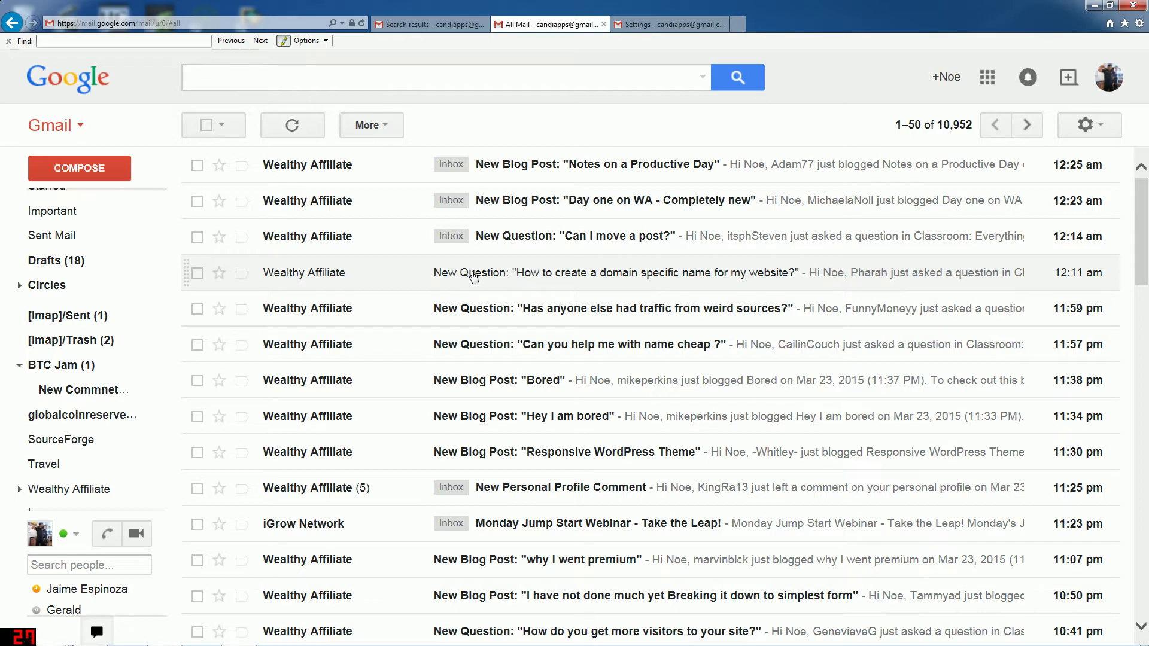
click(455, 273)
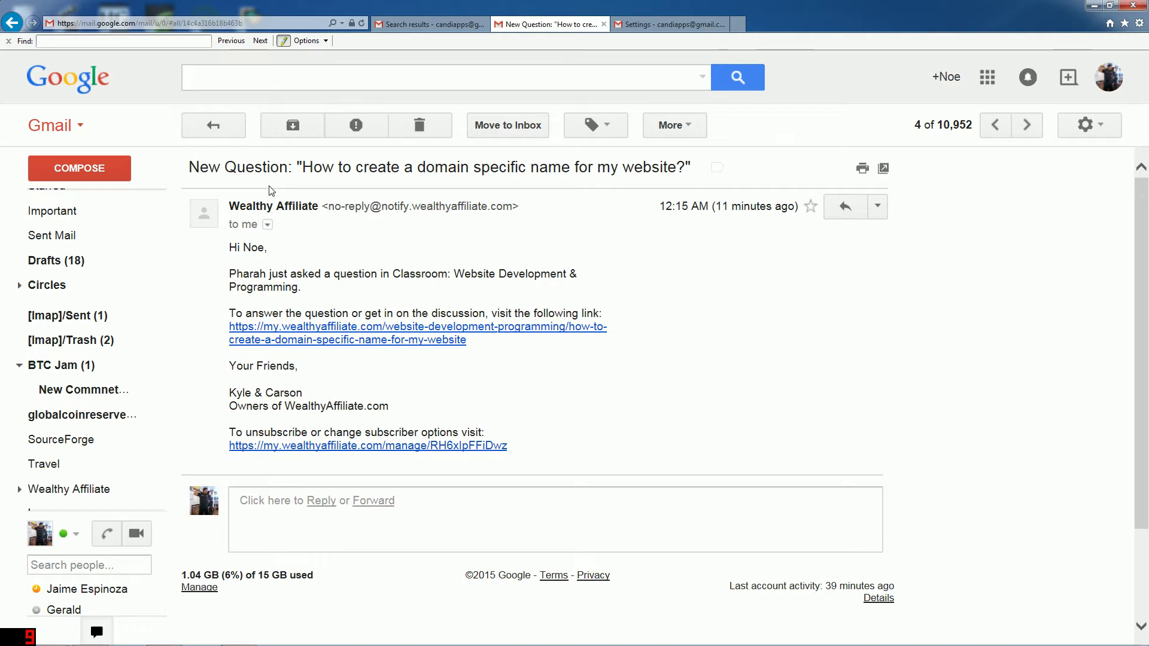
Copy "New Question" from the message's subject line into the filter's Subject criterion.
drag(188, 168, 288, 168)
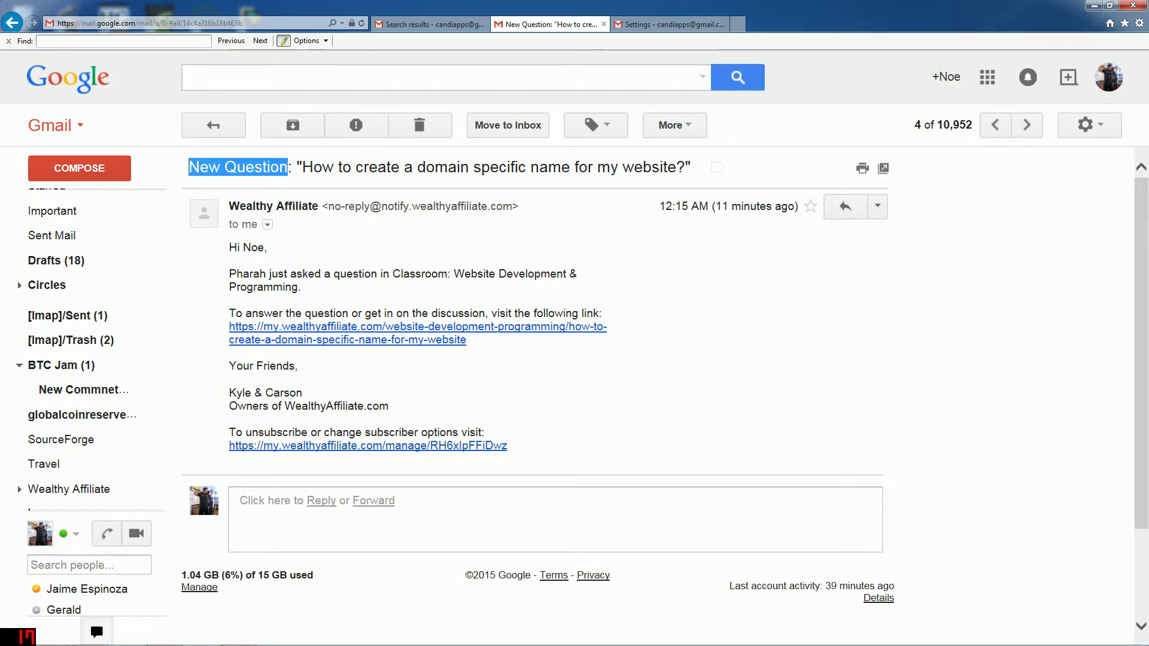
click(288, 167)
double_click(257, 167)
click(257, 168)
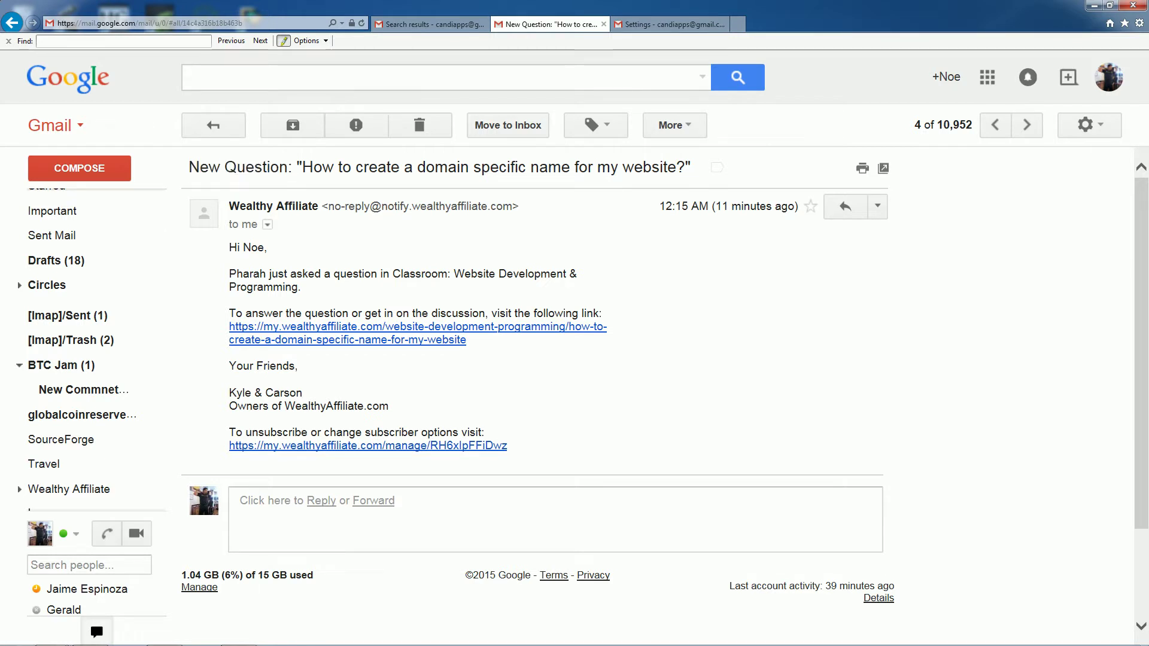
drag(187, 167, 288, 167)
key(ctrl+c)
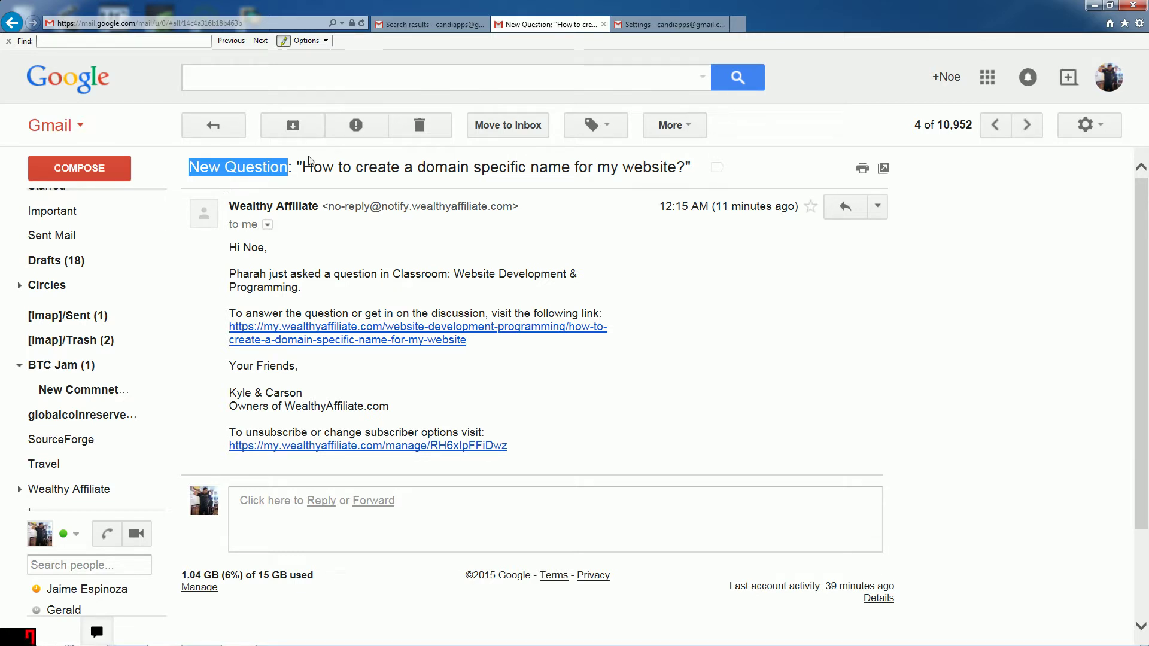
click(407, 27)
right_click(285, 247)
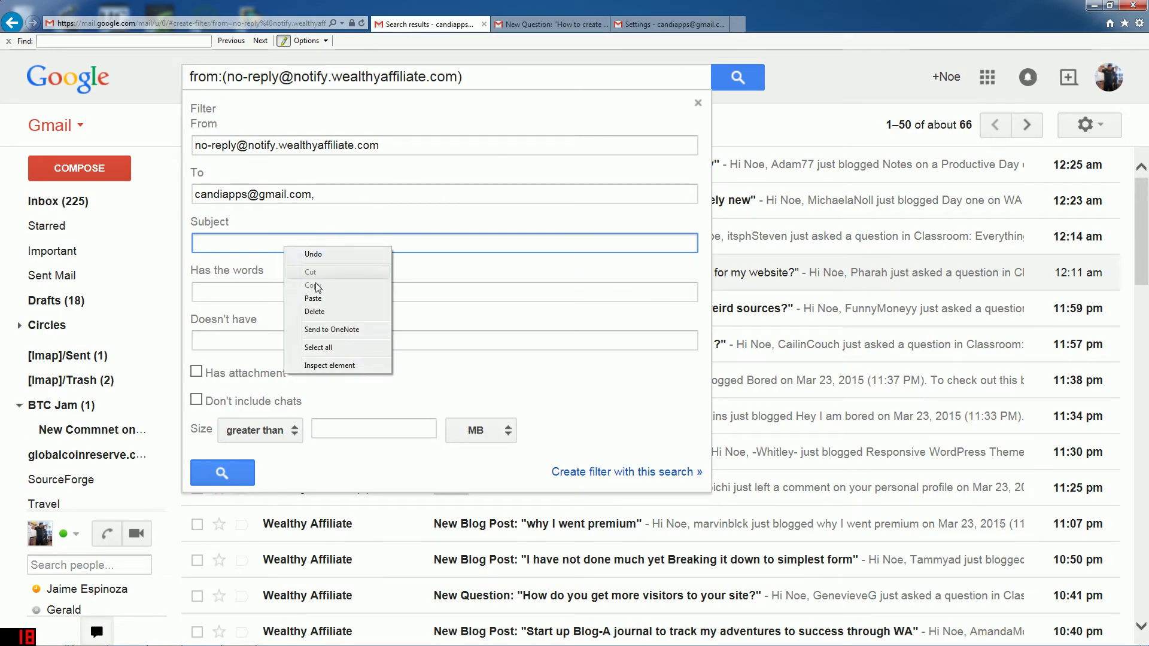
click(314, 298)
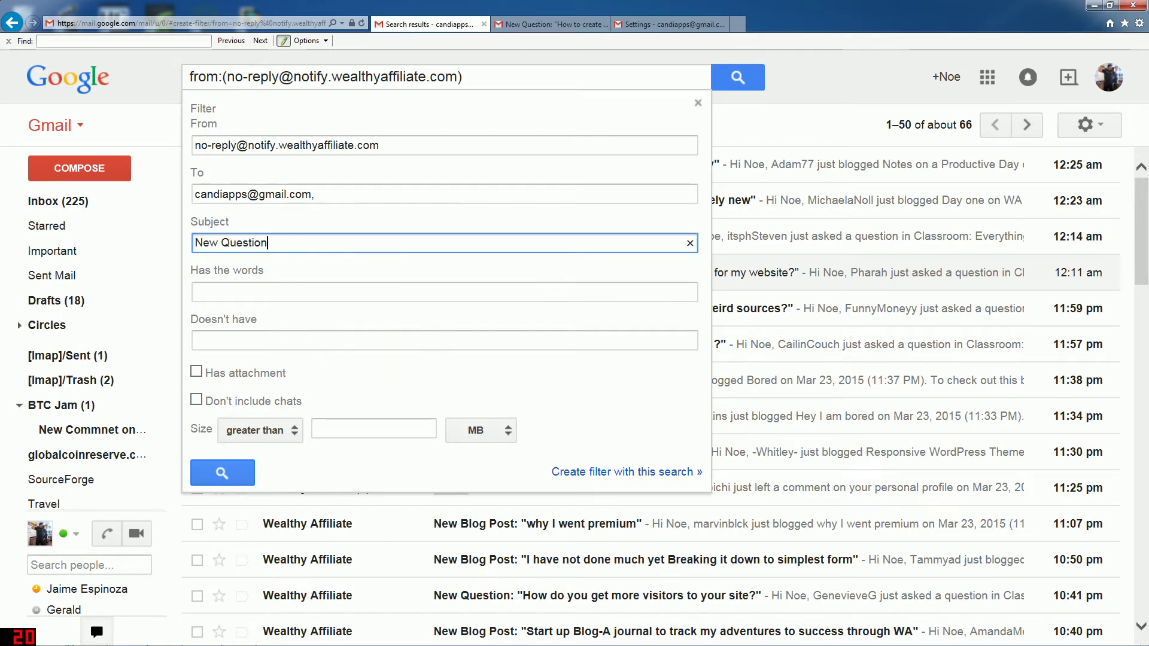
Copy "just asked a question in Classroom" from the message body into the filter's Has the words criterion.
click(227, 292)
click(513, 27)
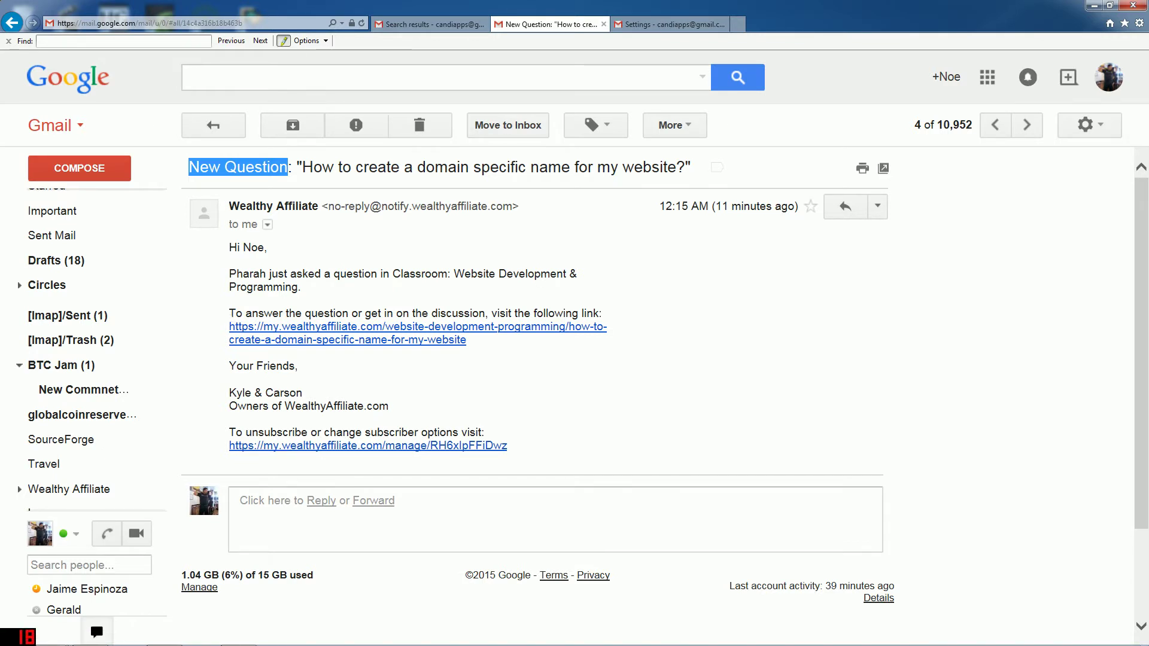
drag(229, 313, 342, 310)
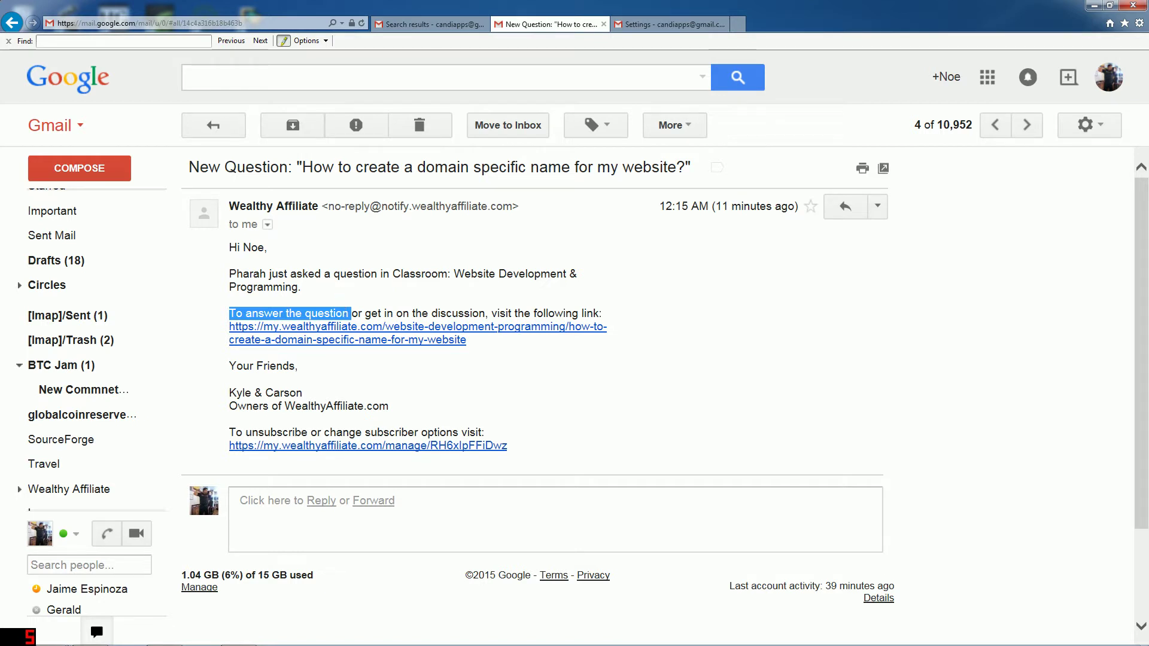
click(342, 310)
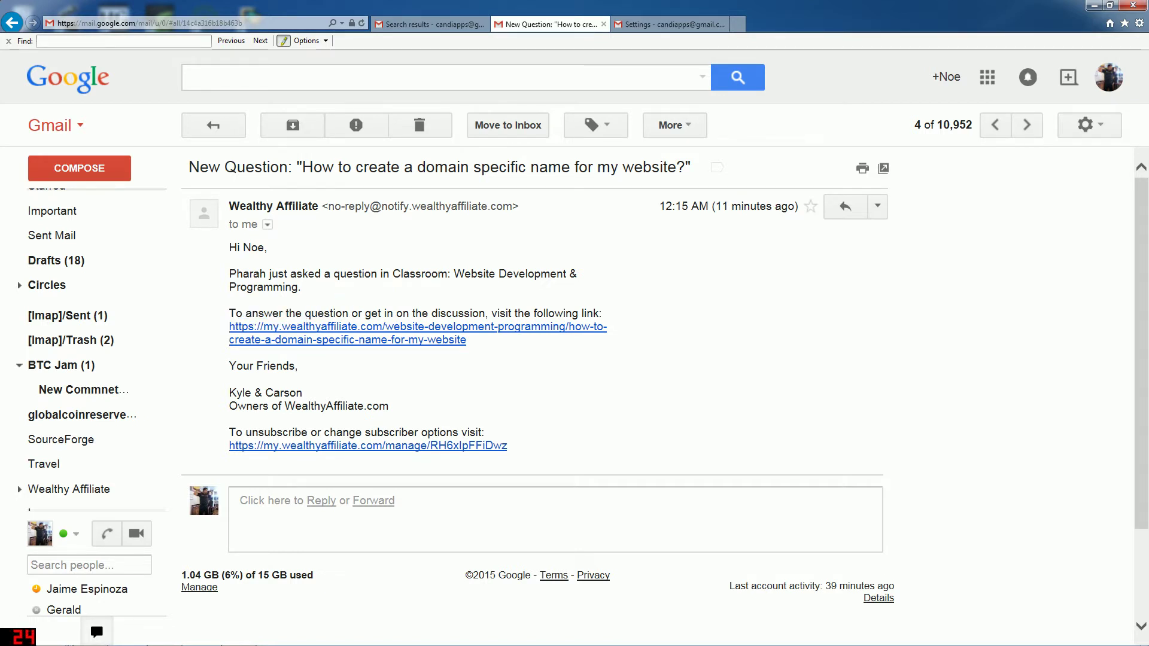
double_click(247, 274)
drag(270, 276, 395, 280)
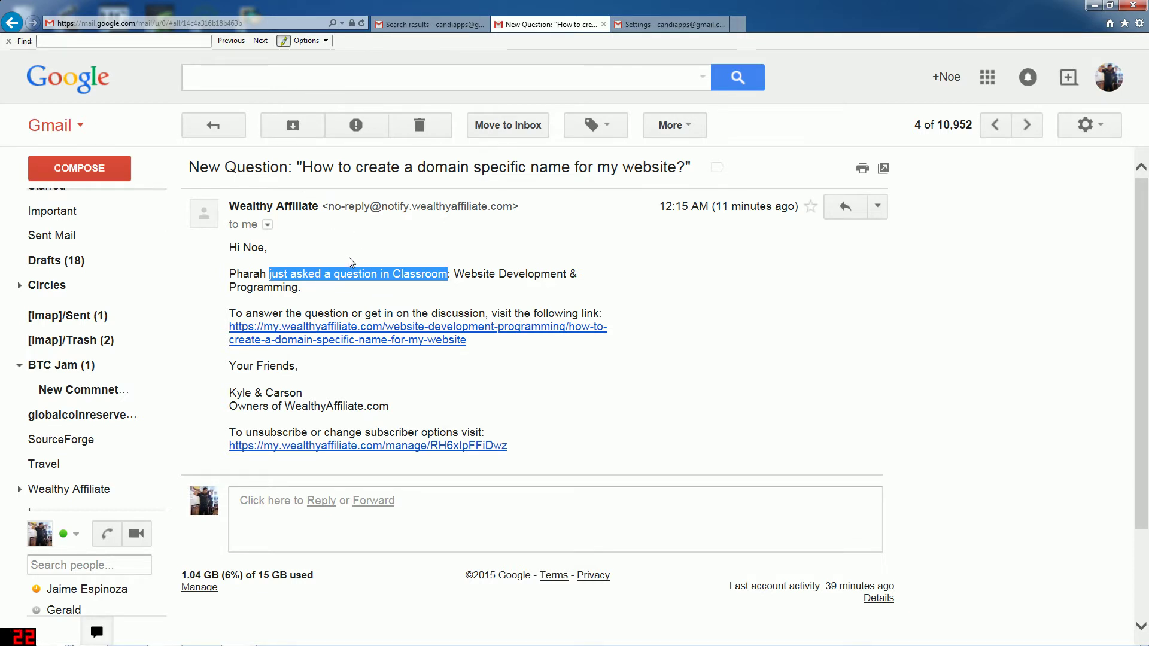
right_click(360, 276)
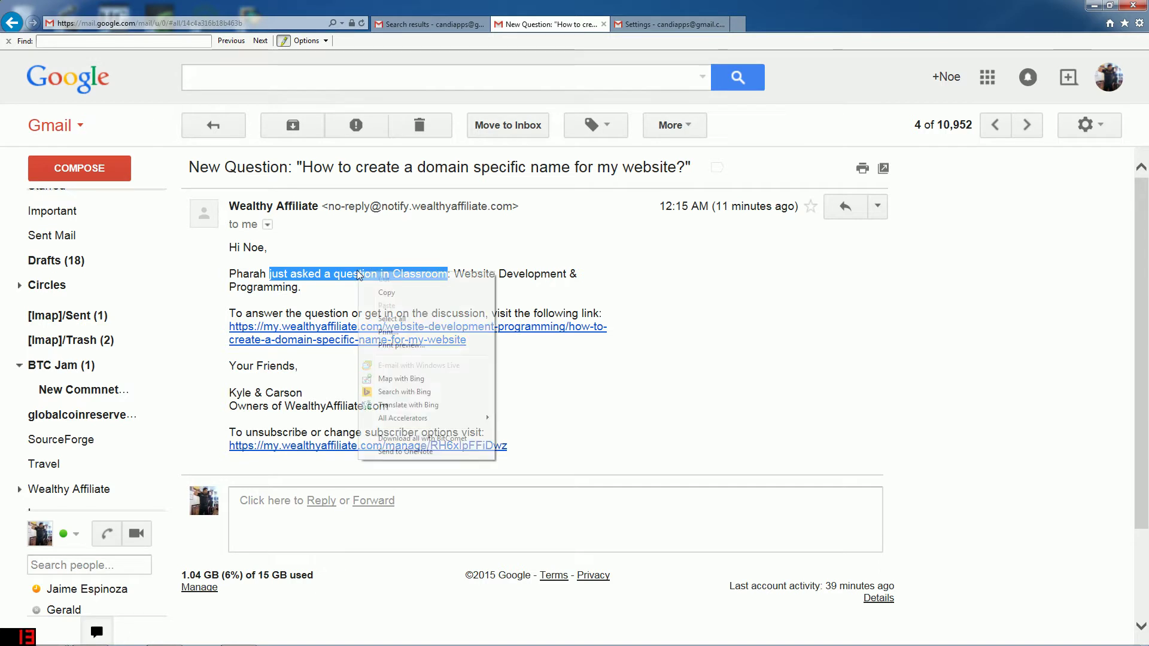
click(385, 293)
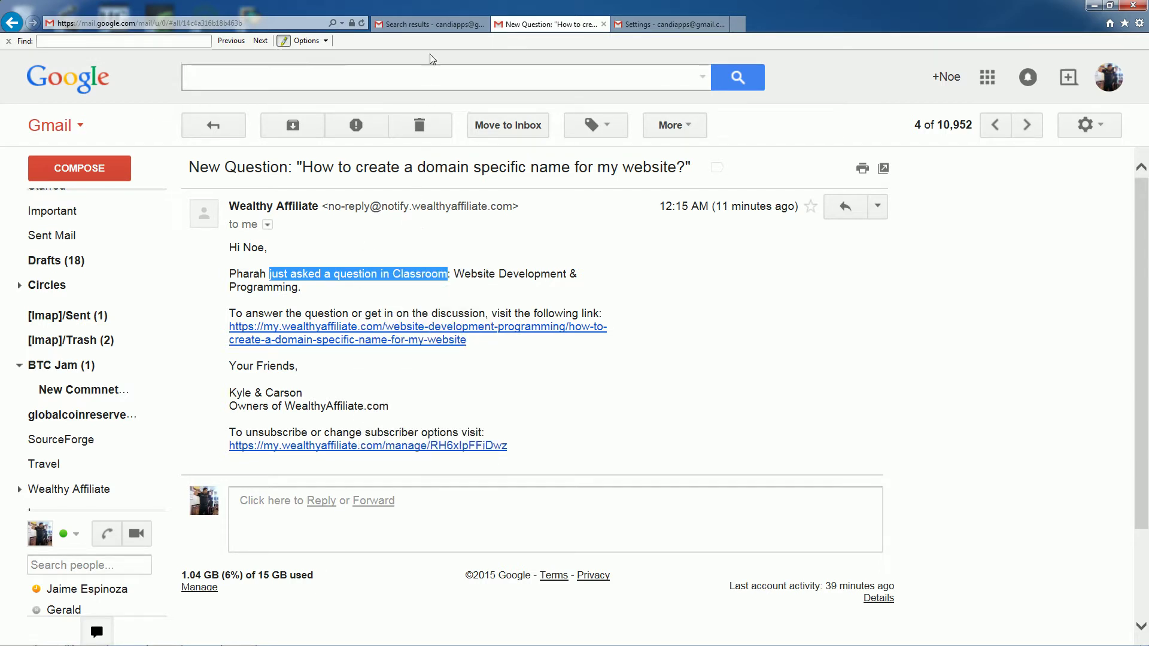
click(430, 24)
right_click(303, 292)
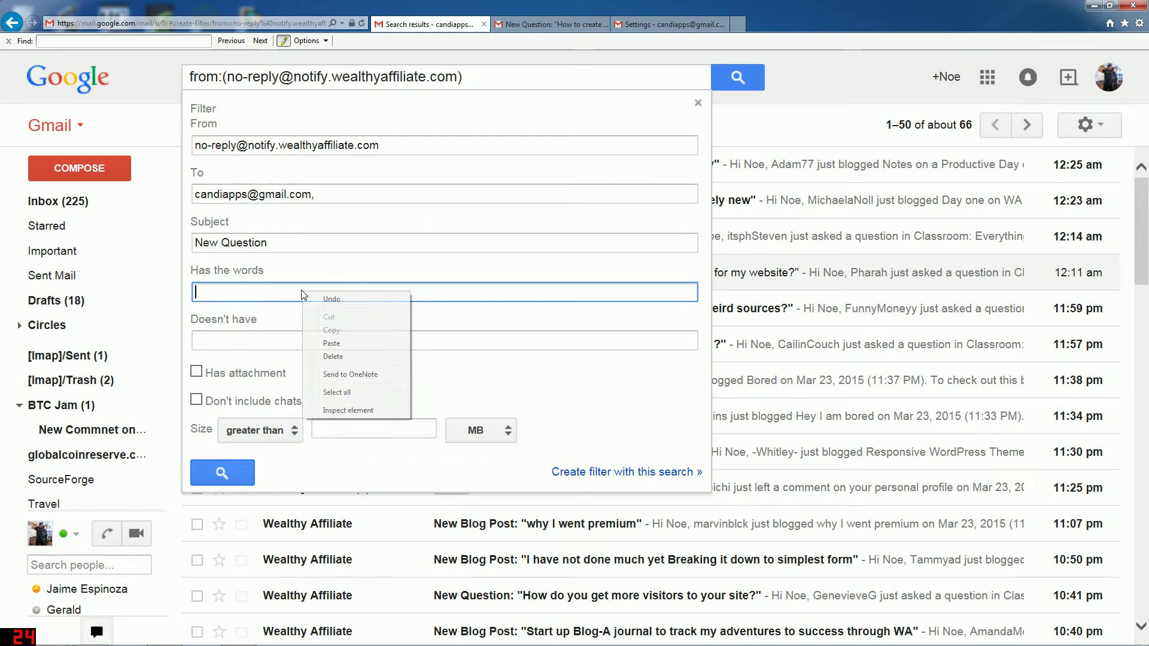
click(332, 343)
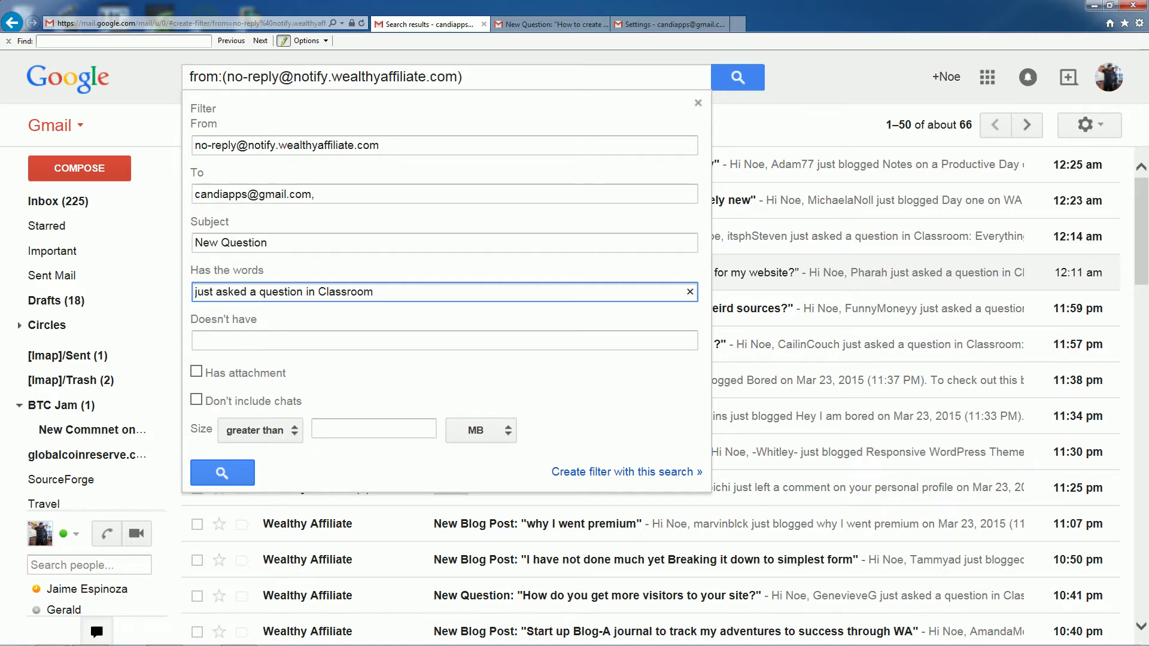
Try to remove the trailing comma after the recipient address in the filter criteria.
click(338, 187)
key(BackSpace)
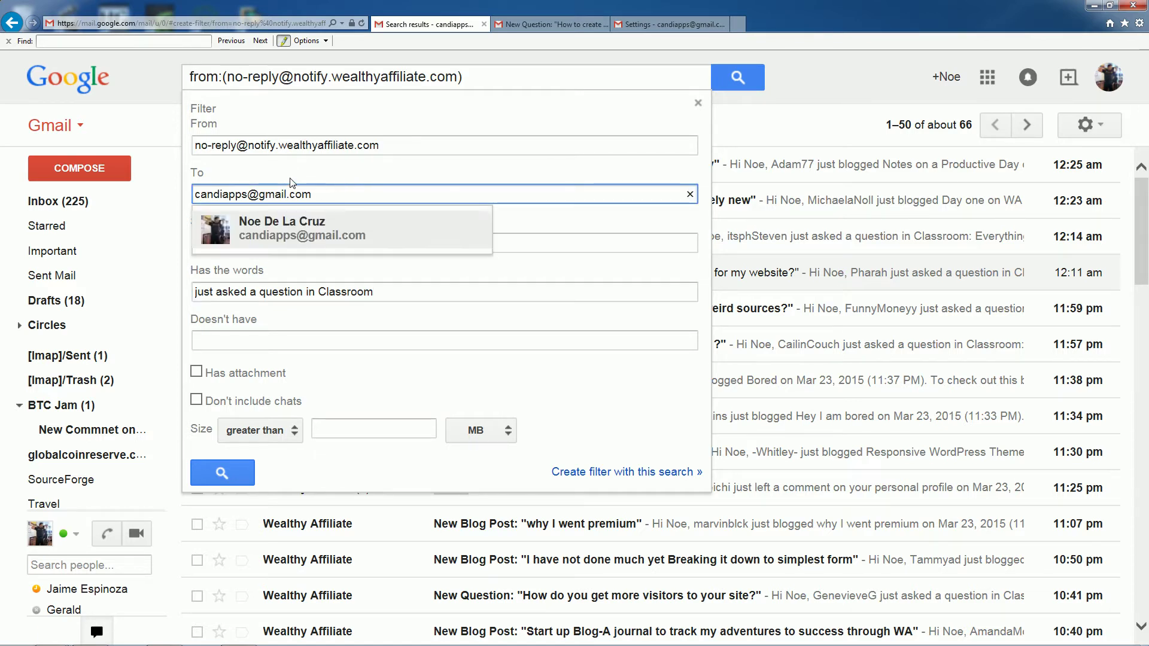
click(582, 252)
click(335, 194)
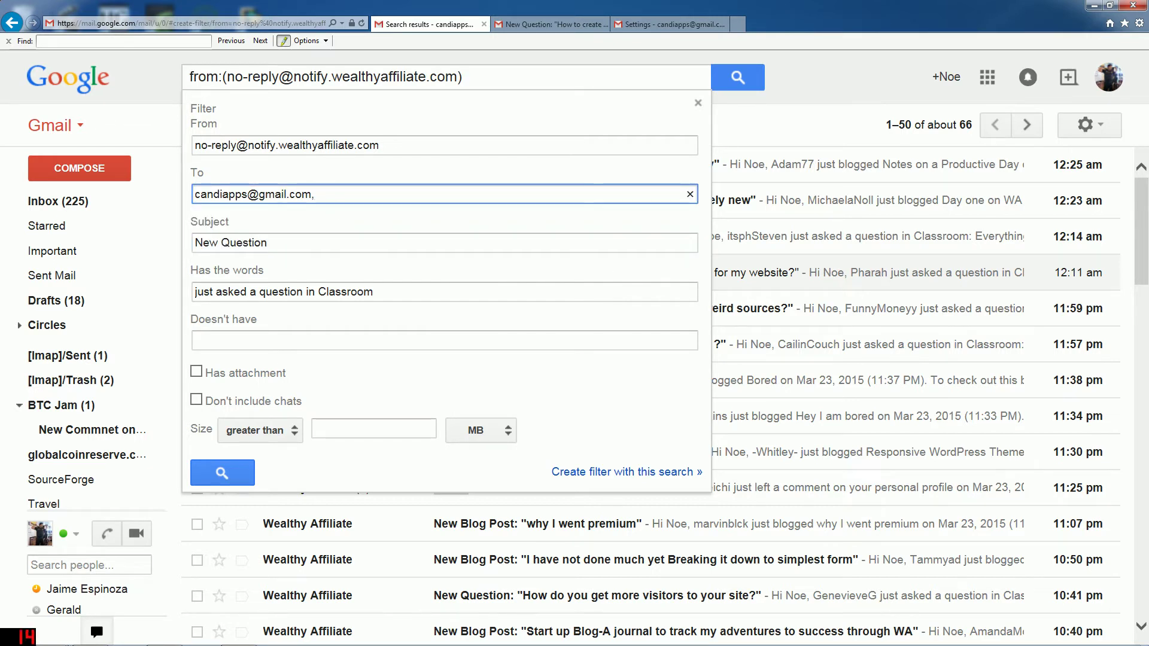
Continue from the search criteria to the filter's actions and have it apply the label Wealthy Affiliate/New Question.
click(337, 243)
drag(270, 242, 246, 228)
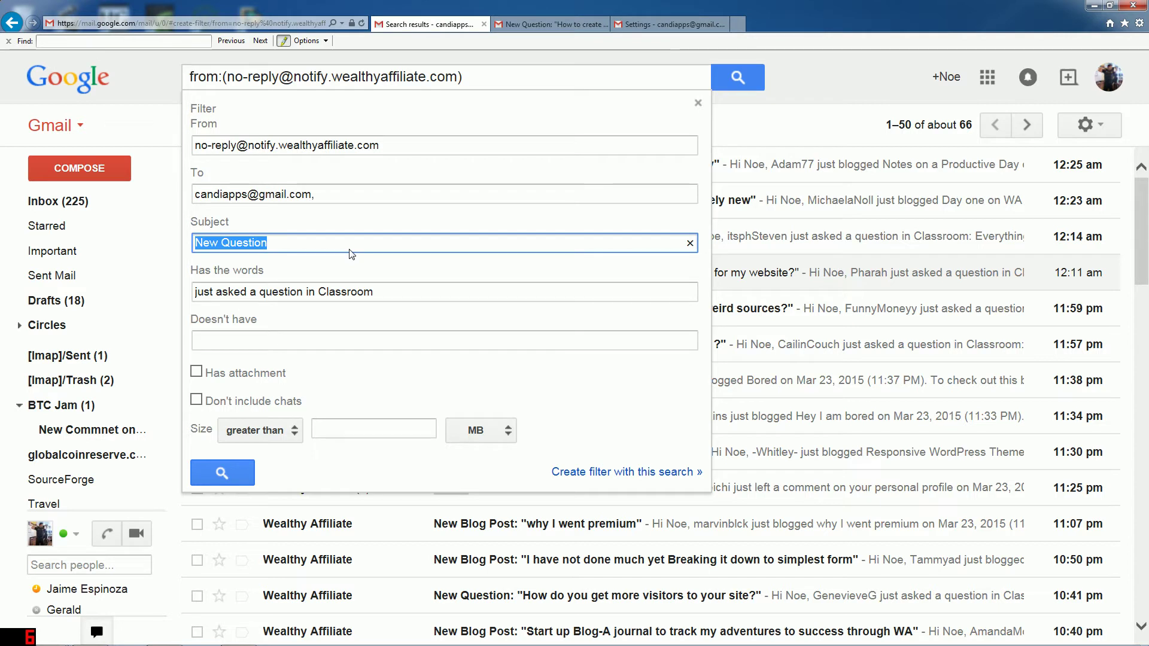
click(638, 473)
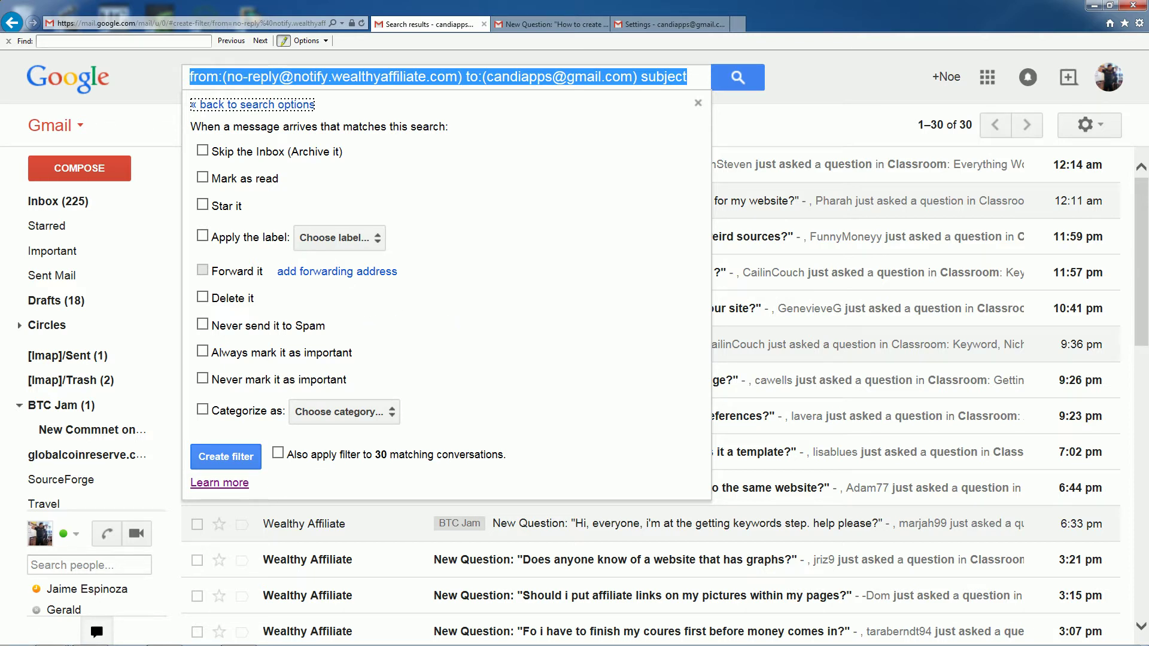
click(203, 236)
click(378, 245)
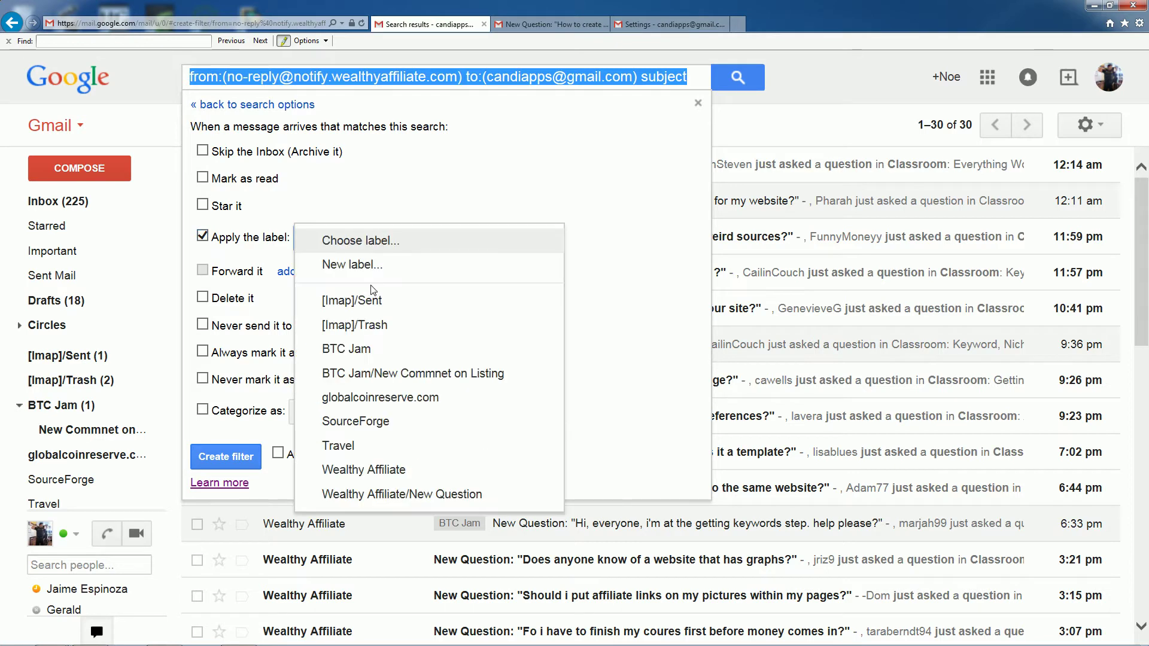
click(431, 505)
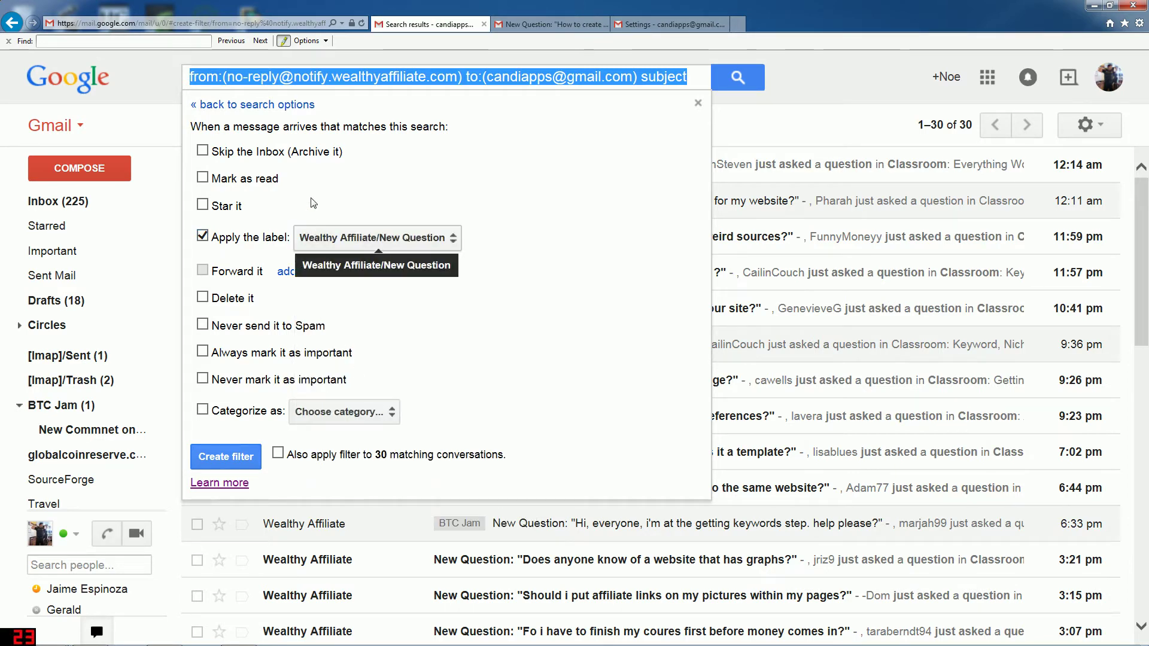
Create the filter with Skip the Inbox (Archive it) enabled and also apply it to the existing matching conversations.
click(217, 156)
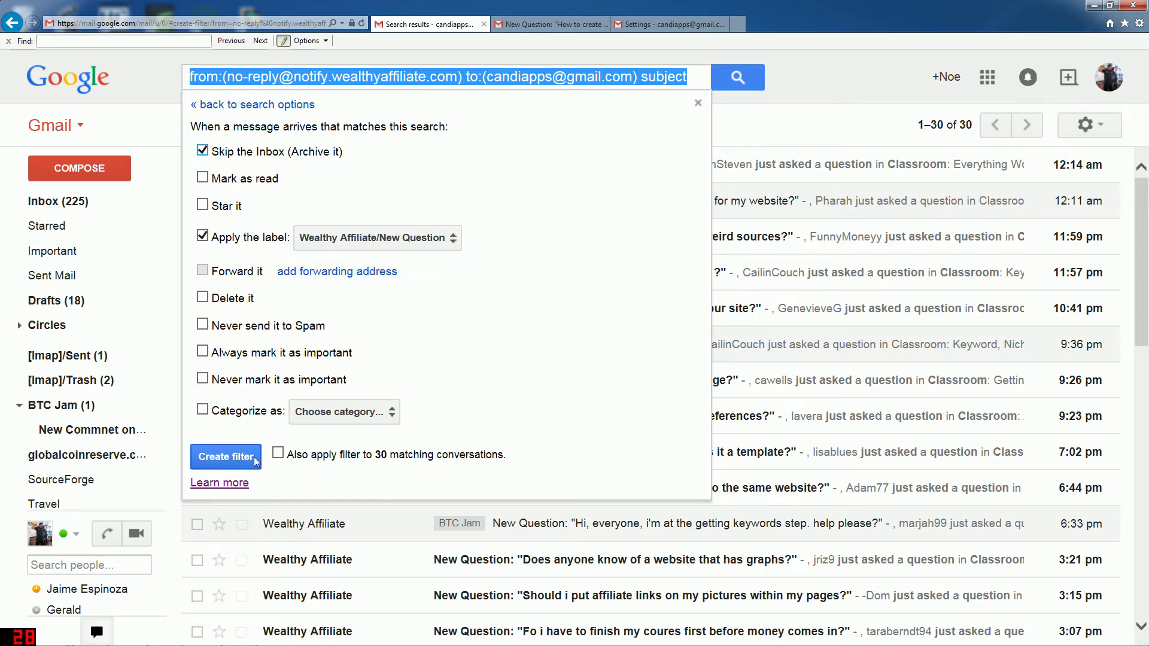
click(278, 453)
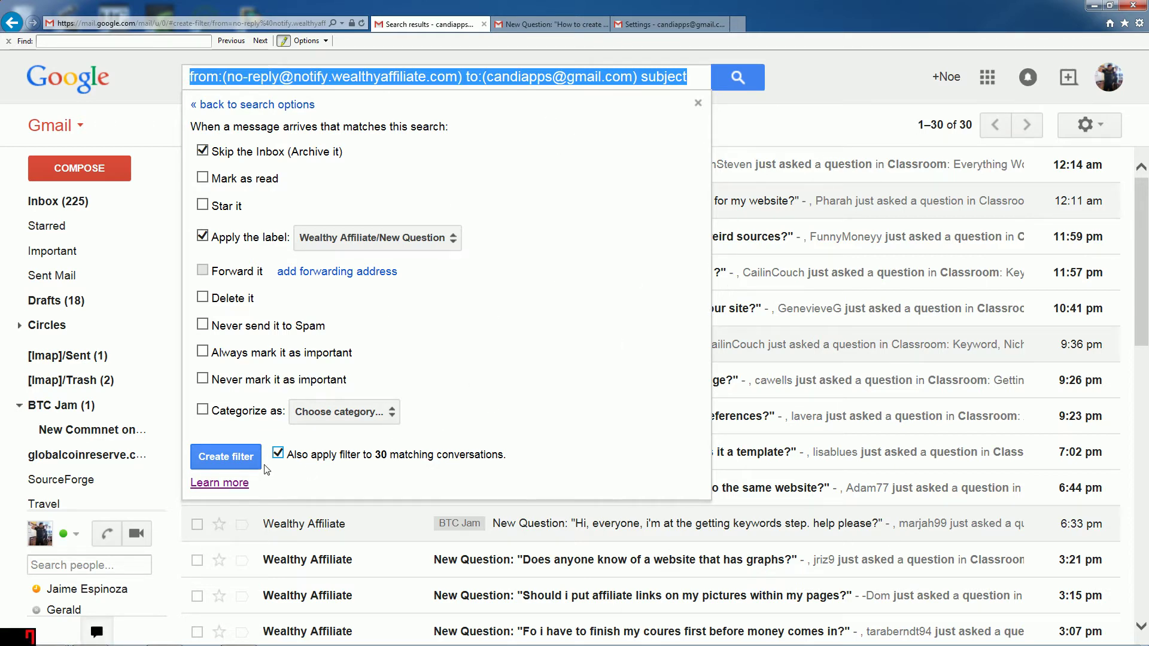
click(240, 458)
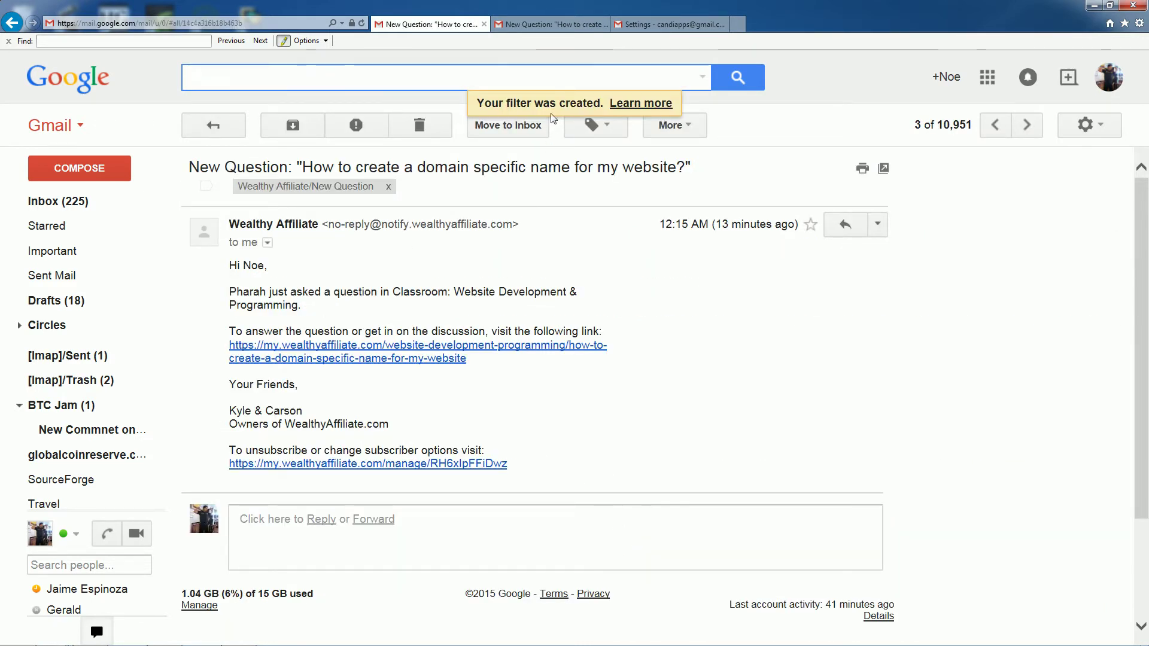
Check All Mail and the inbox to see how the New Question messages are labelled and whether they were archived.
key(ctrl+Tab)
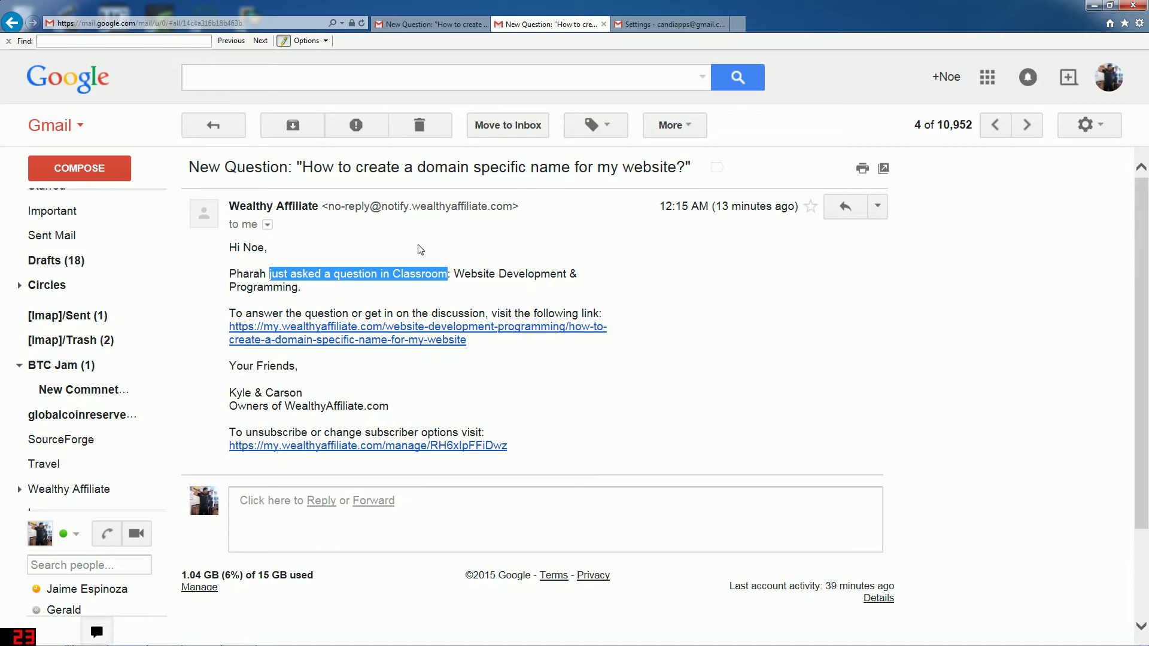
click(12, 23)
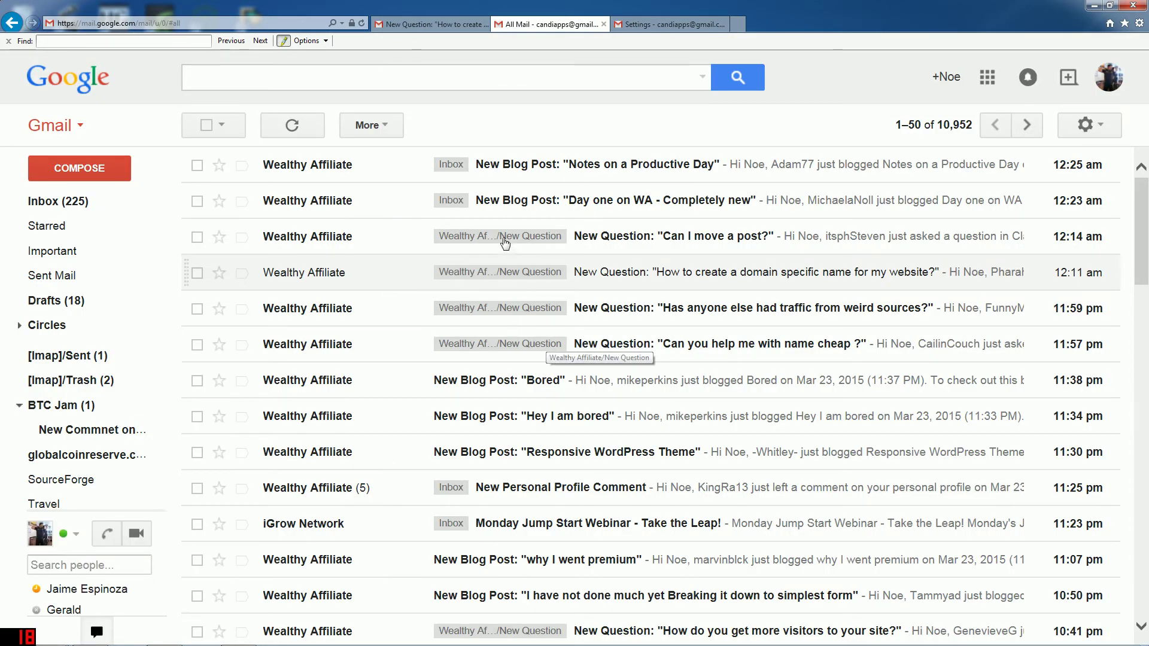
click(41, 201)
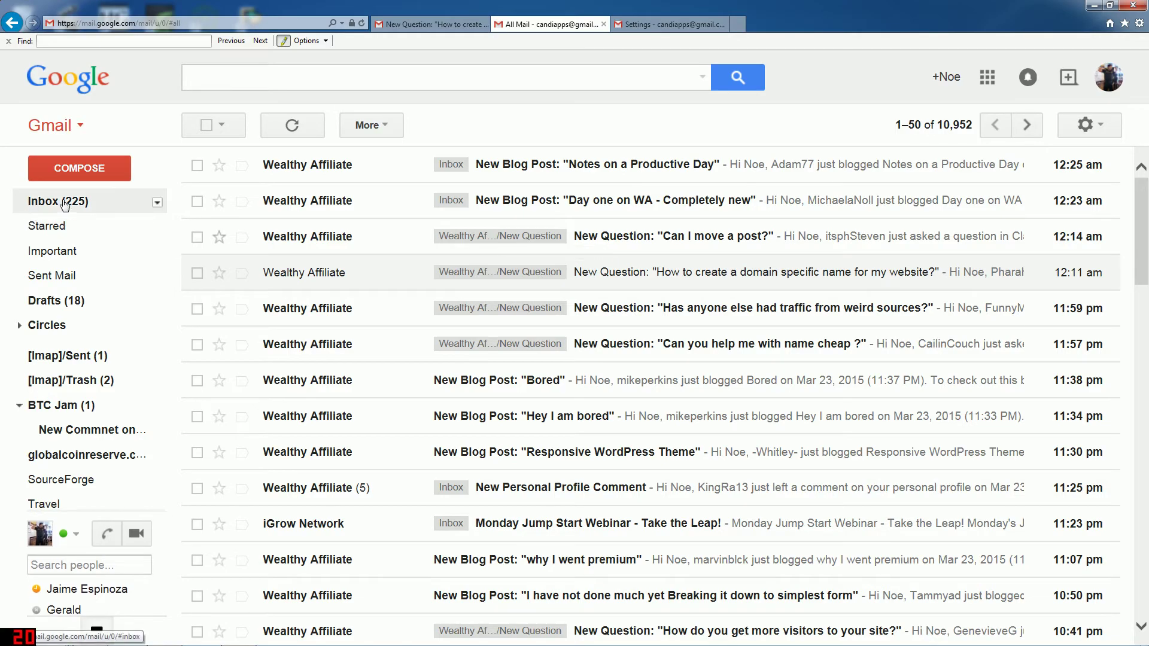
scroll(550, 587, down, 20)
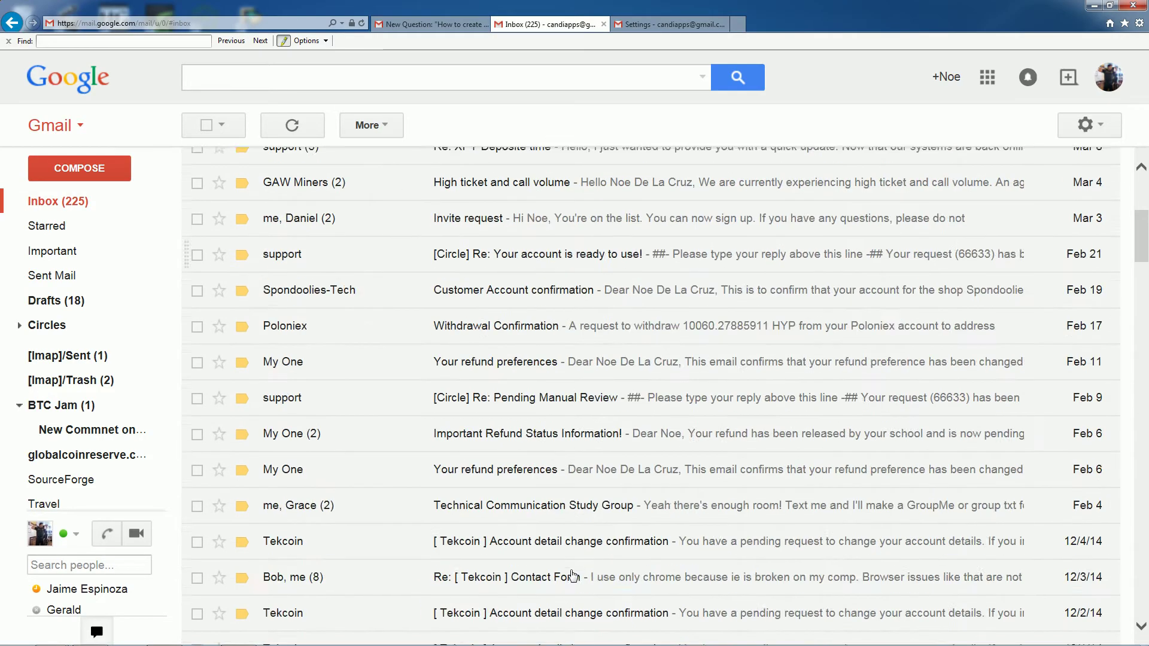
scroll(570, 573, down, 3)
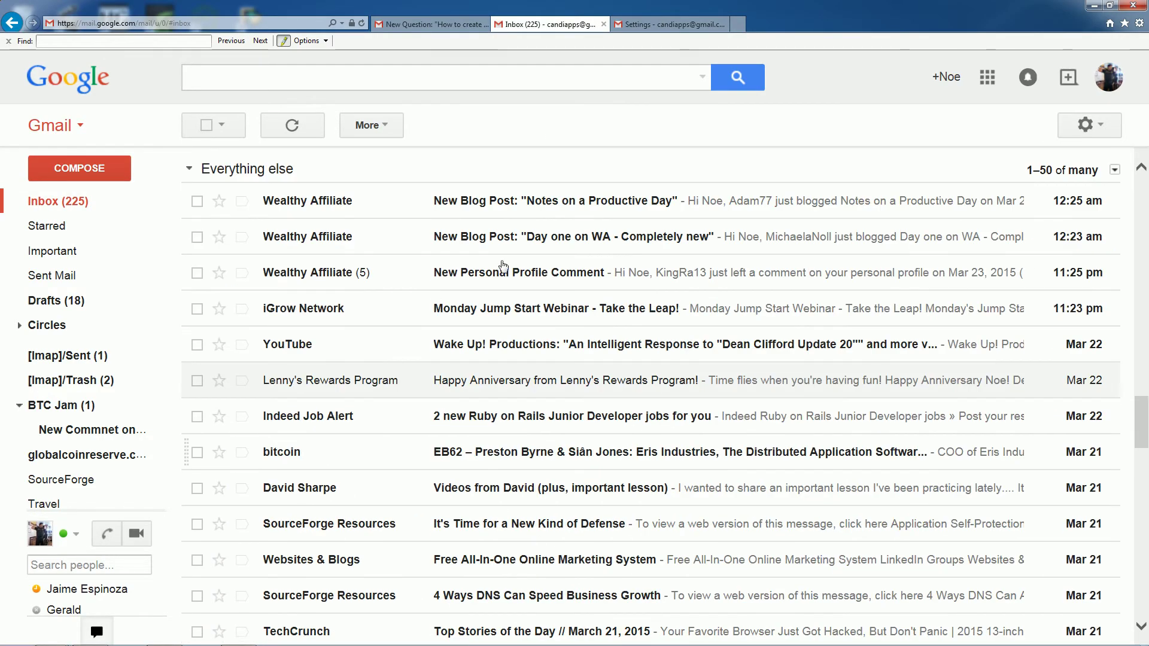
scroll(570, 427, down, 5)
scroll(570, 427, up, 3)
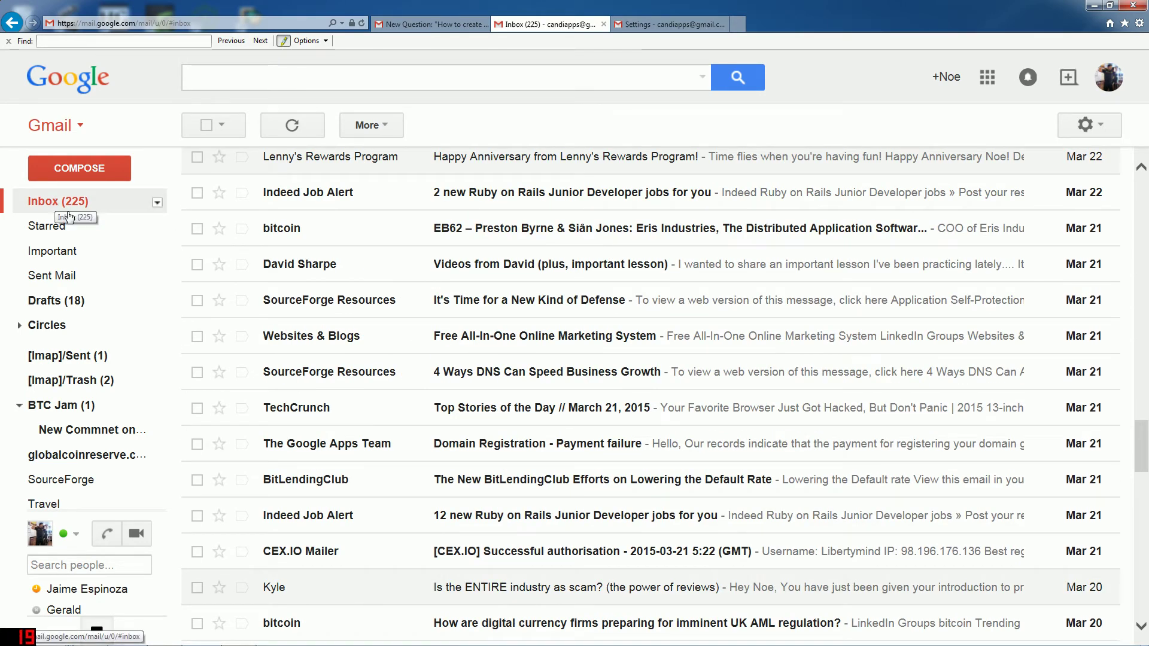
Show the New Question label under Wealthy Affiliate, view its message "Can I move a post?" and return to the label's list.
mouse_move(97, 371)
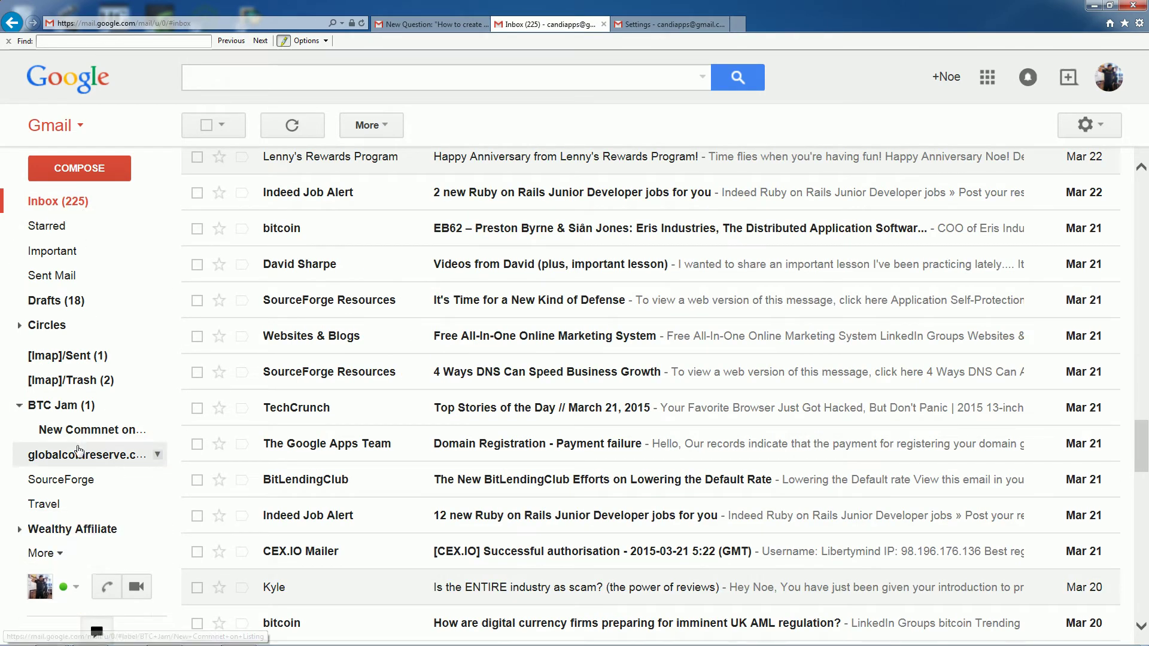
click(26, 536)
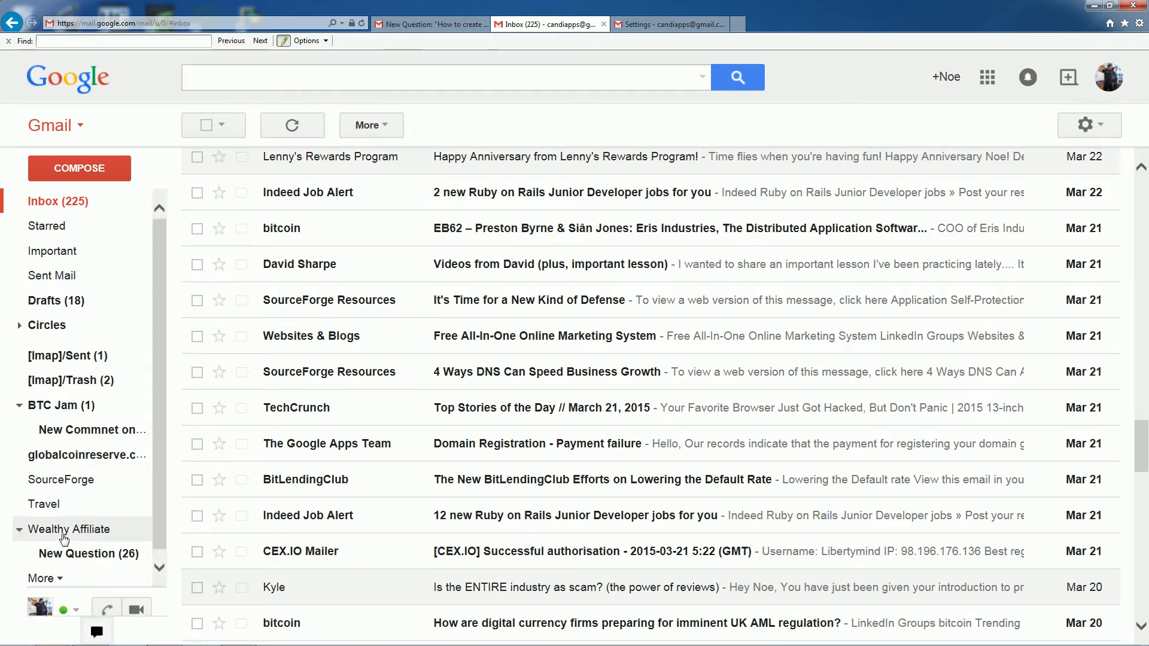
click(122, 562)
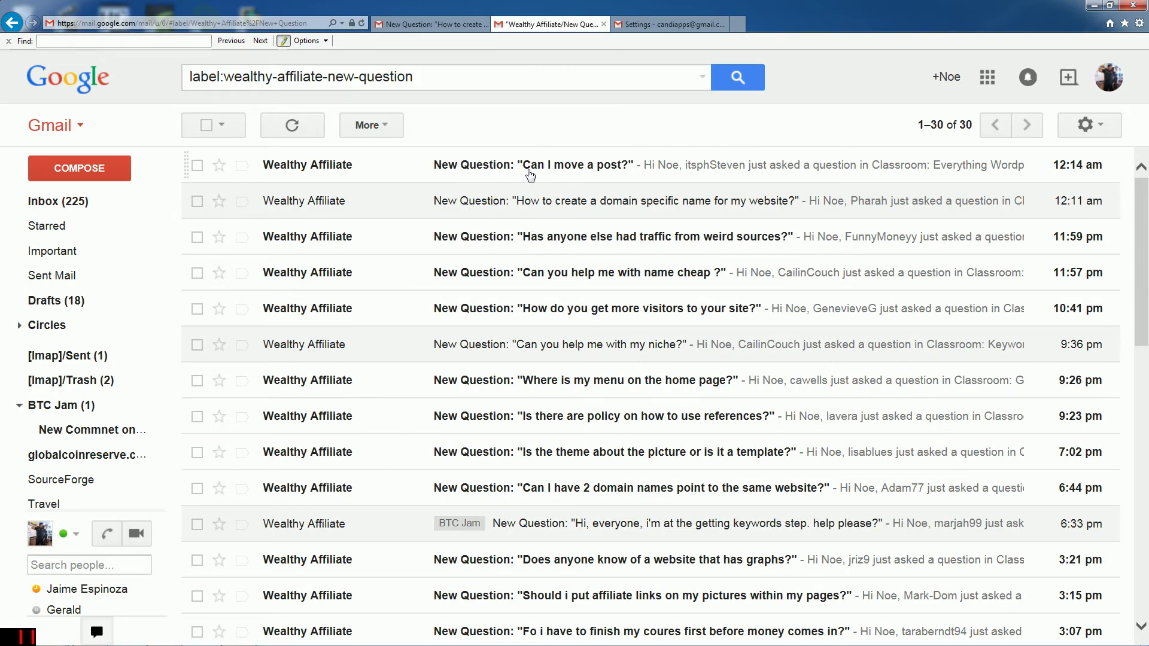
click(546, 179)
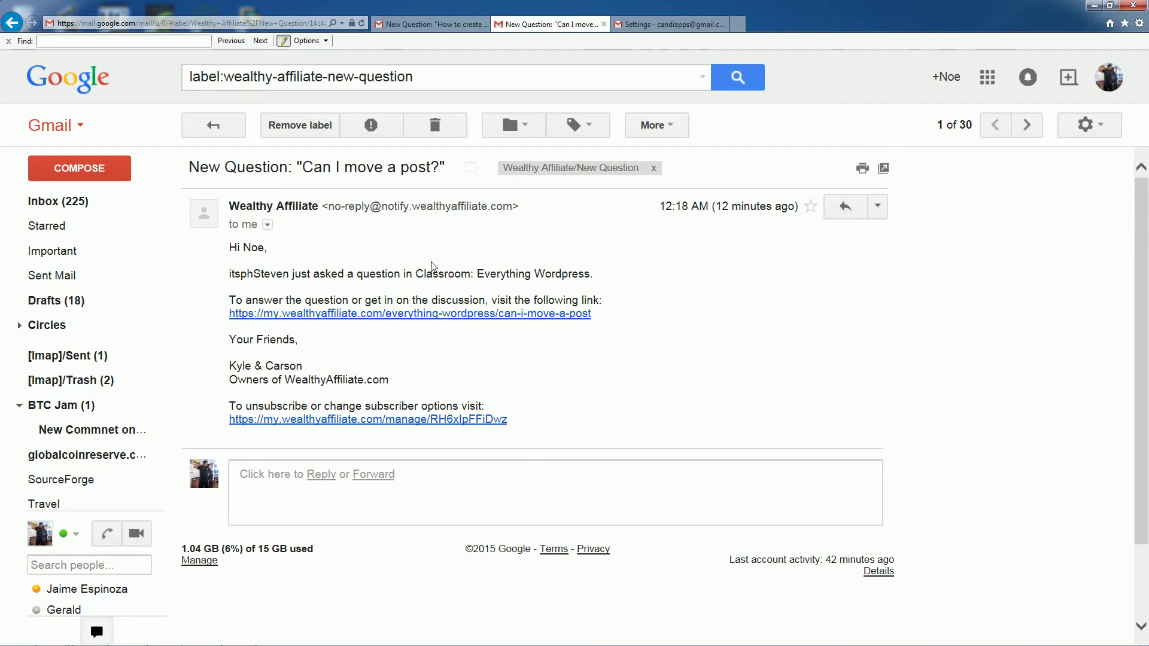
click(11, 24)
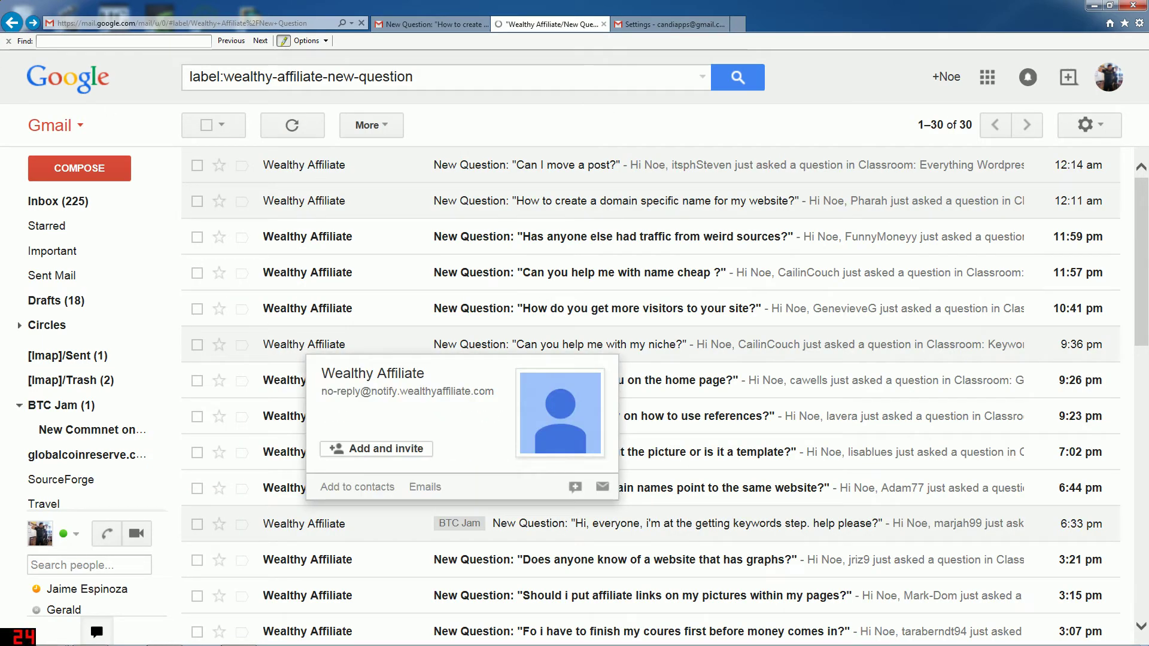
click(259, 208)
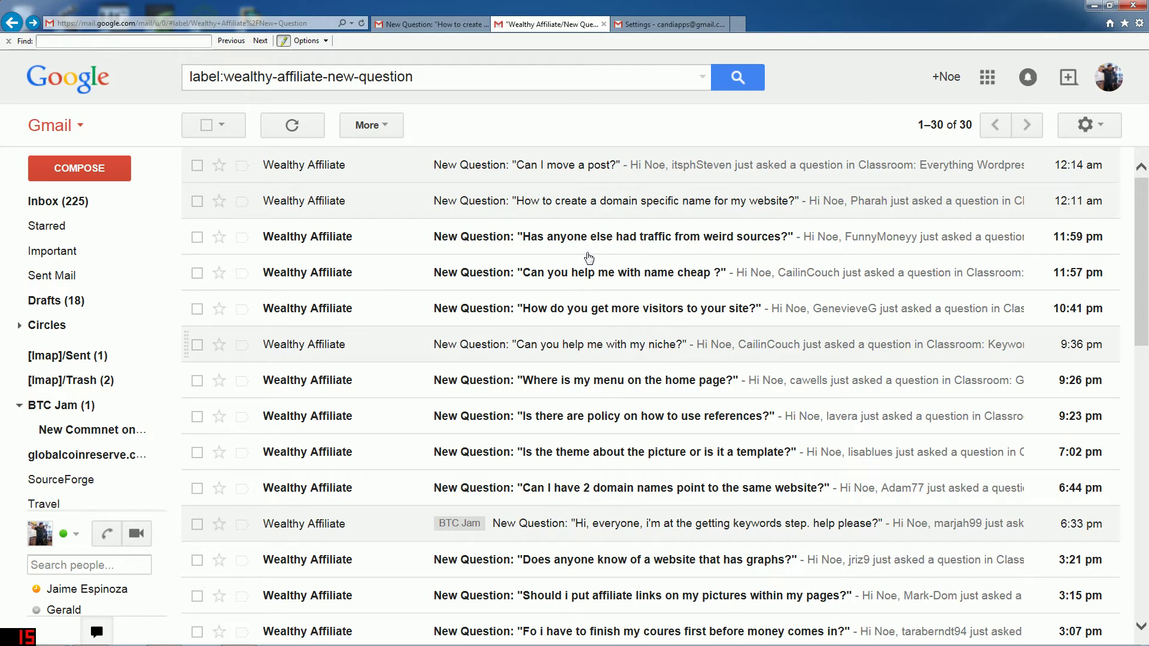
Return to the search results for the filter's criteria and close the filter form.
click(434, 24)
click(548, 24)
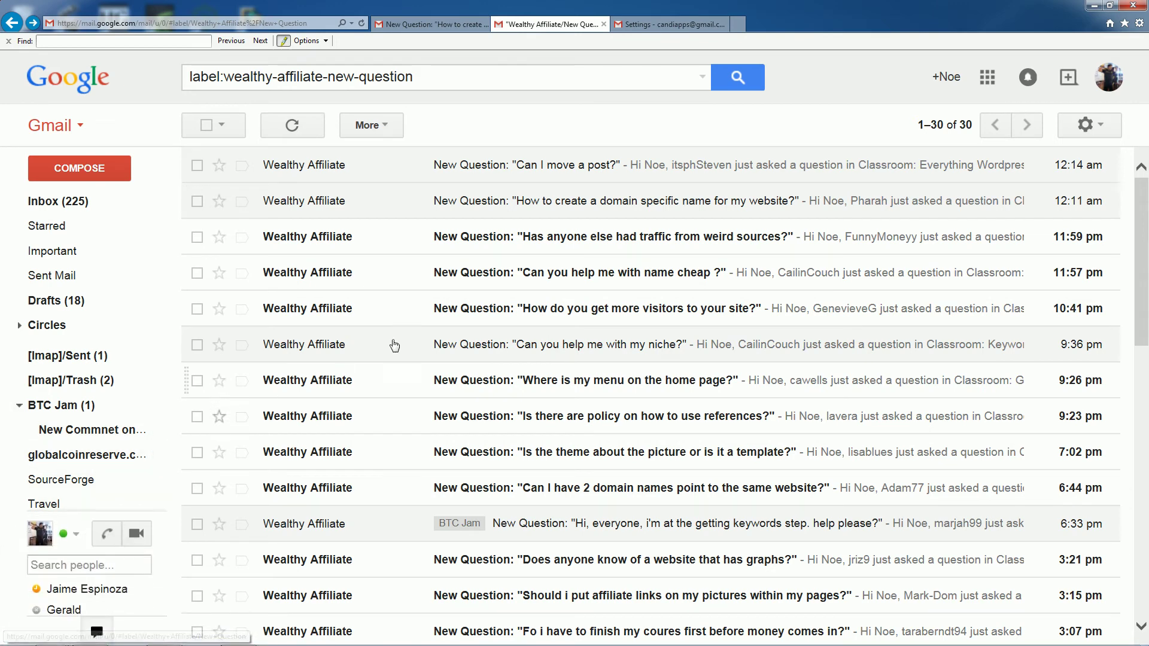
click(432, 24)
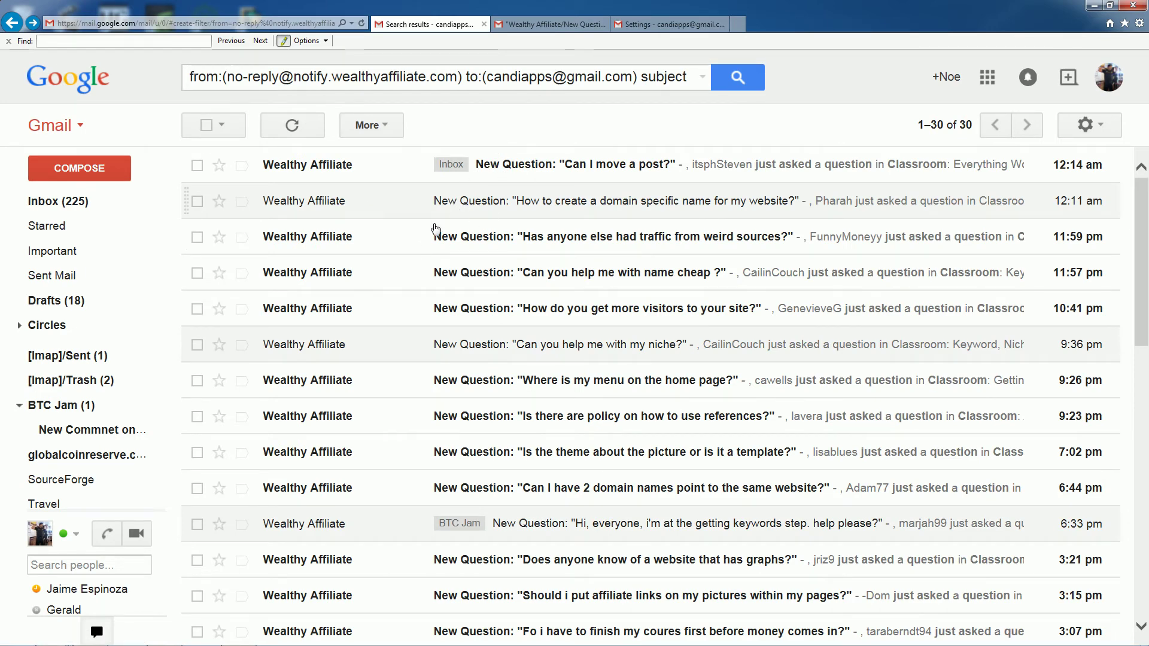
mouse_move(72, 325)
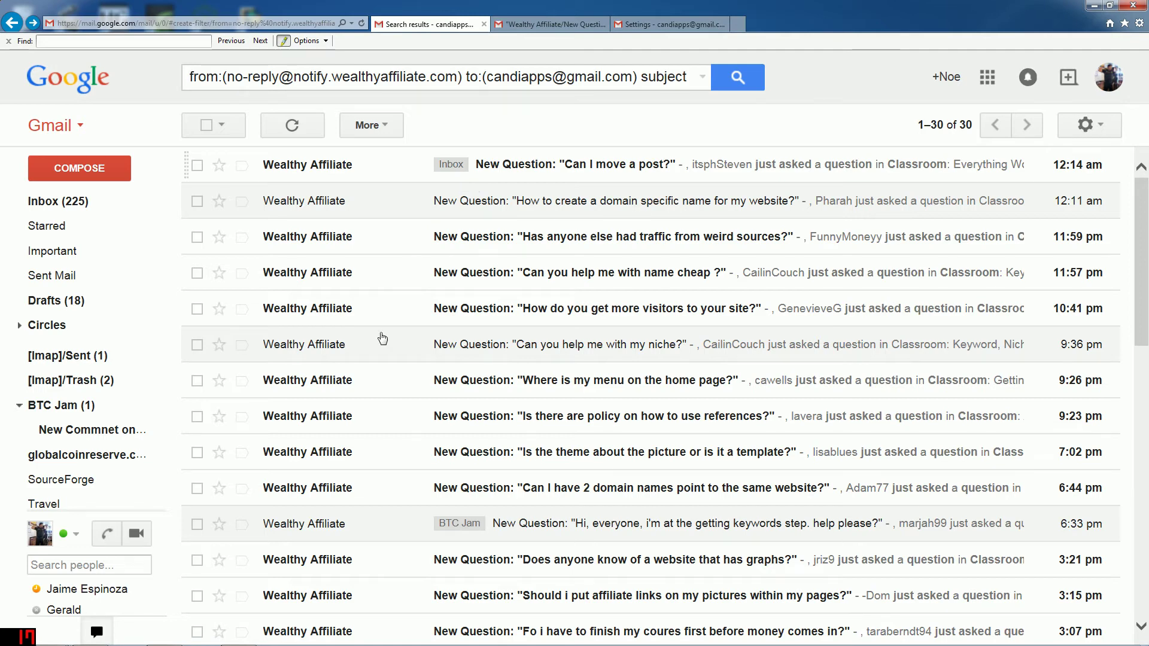
mouse_move(30, 509)
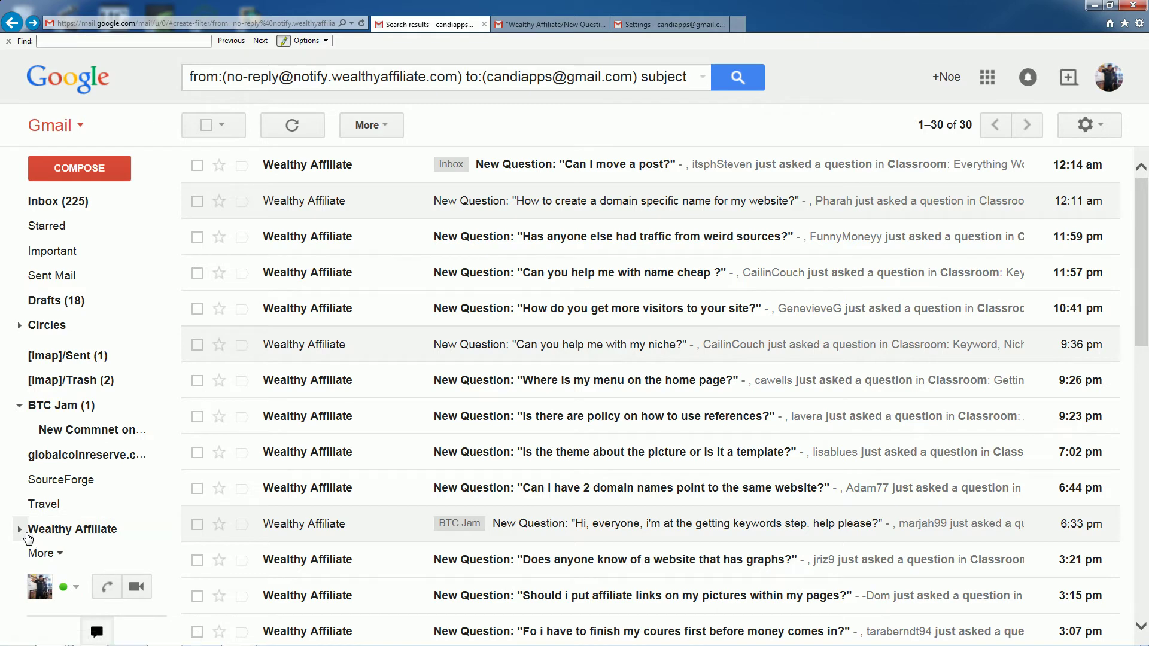
click(26, 534)
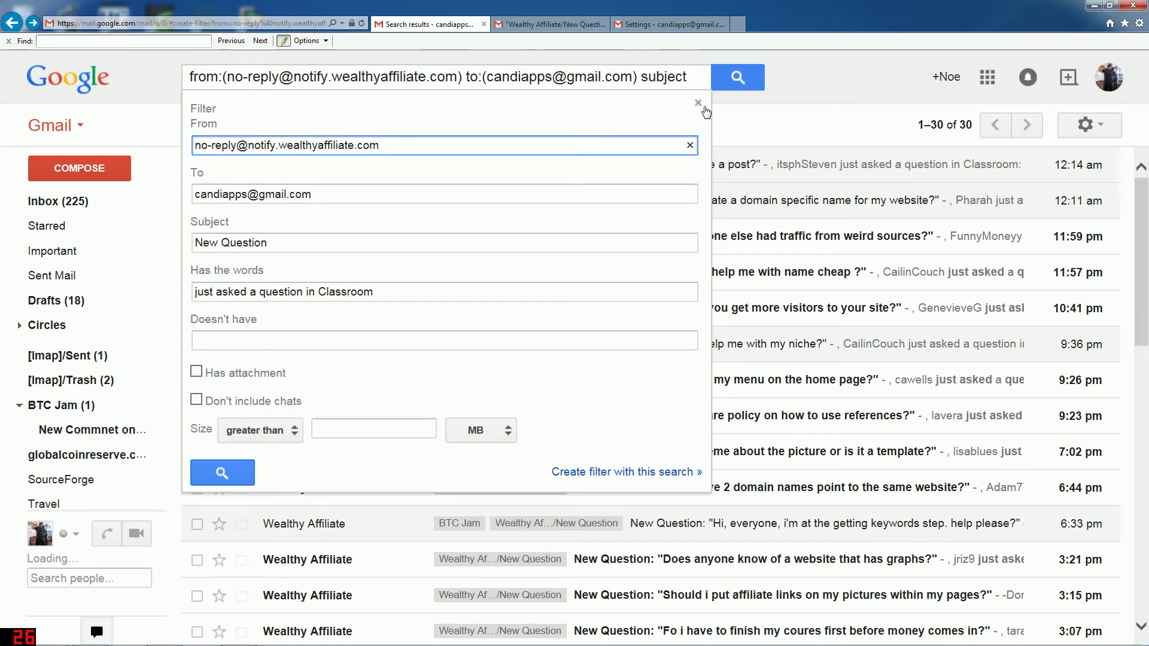
click(698, 104)
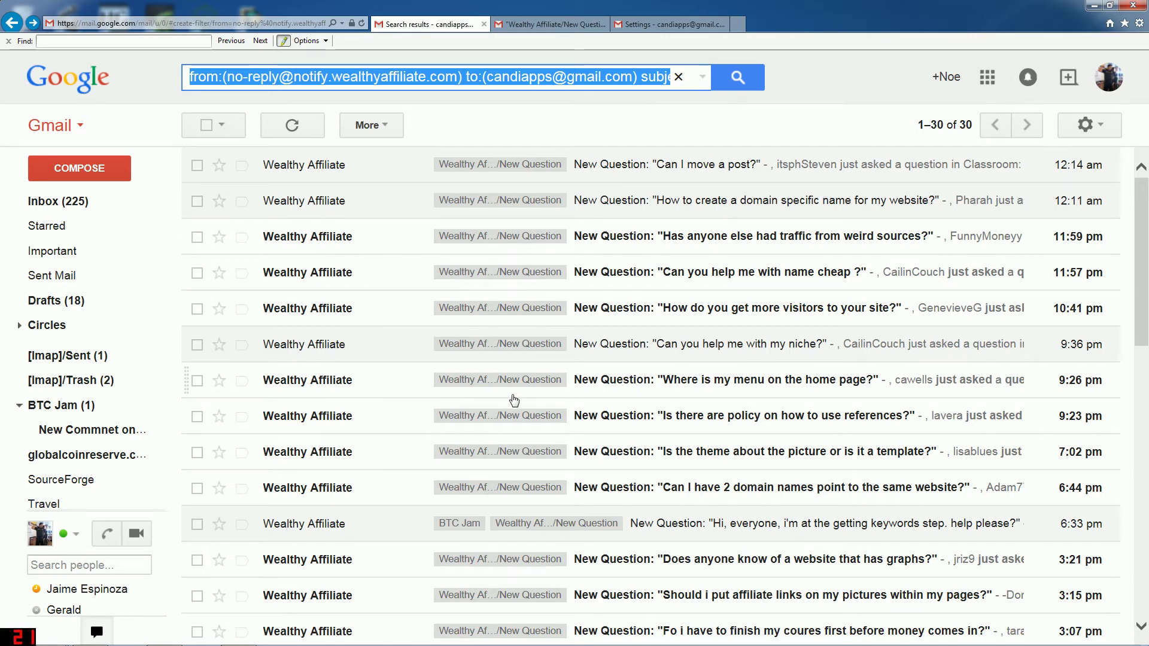
Review the labels on all New Question messages in the filter's search results.
scroll(514, 392, down, 3)
scroll(516, 389, up, 1)
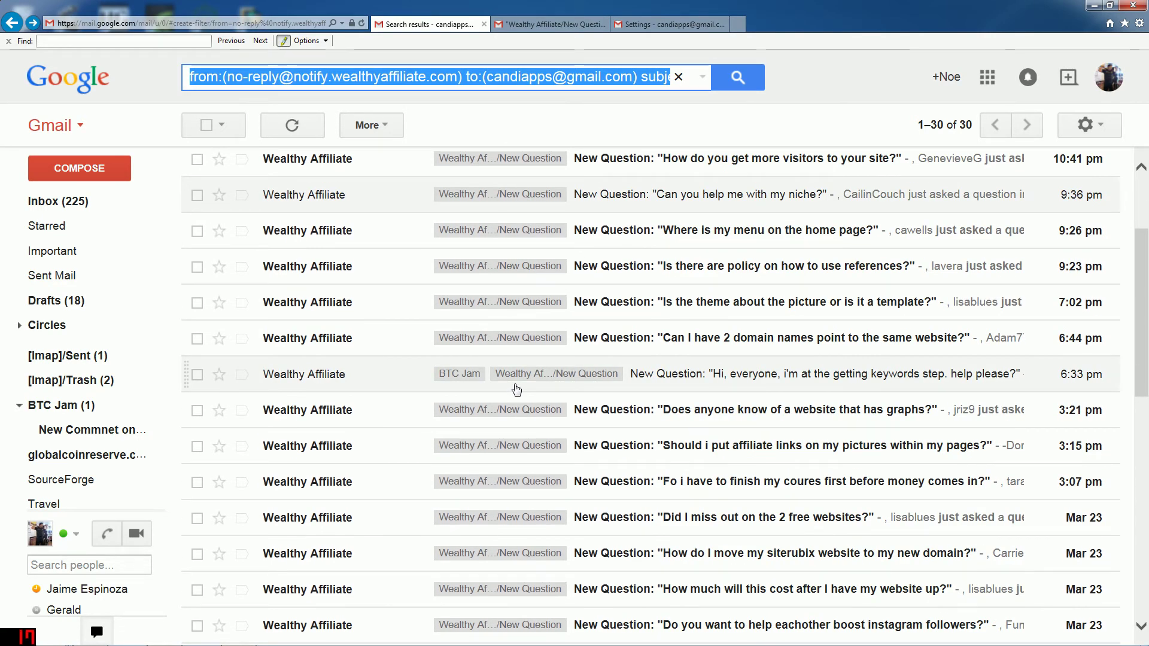
scroll(512, 383, up, 2)
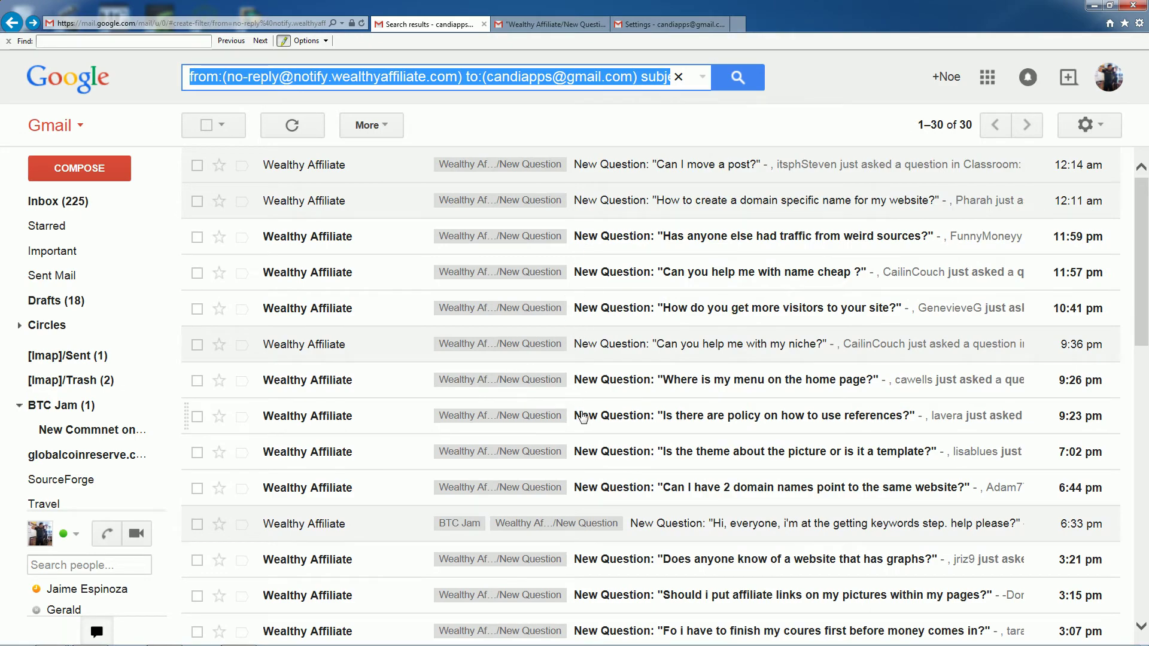
scroll(587, 299, down, 6)
scroll(580, 415, down, 5)
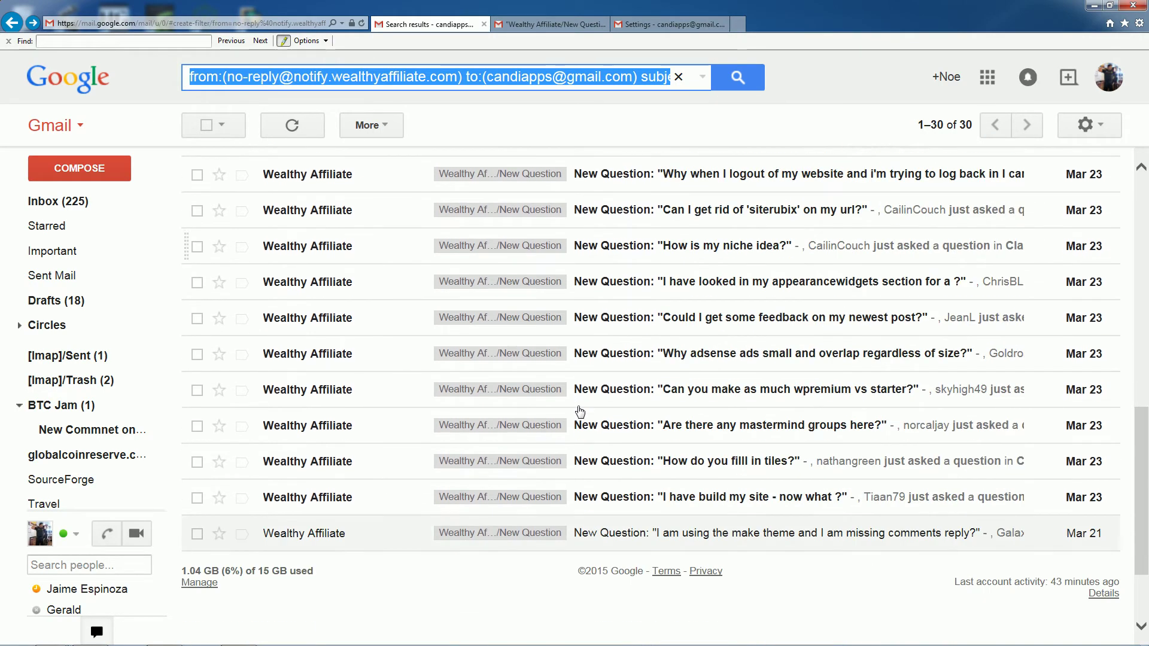
scroll(720, 453, up, 9)
Show the Everything else section of the inbox to look for remaining Wealthy Affiliate notifications.
click(88, 211)
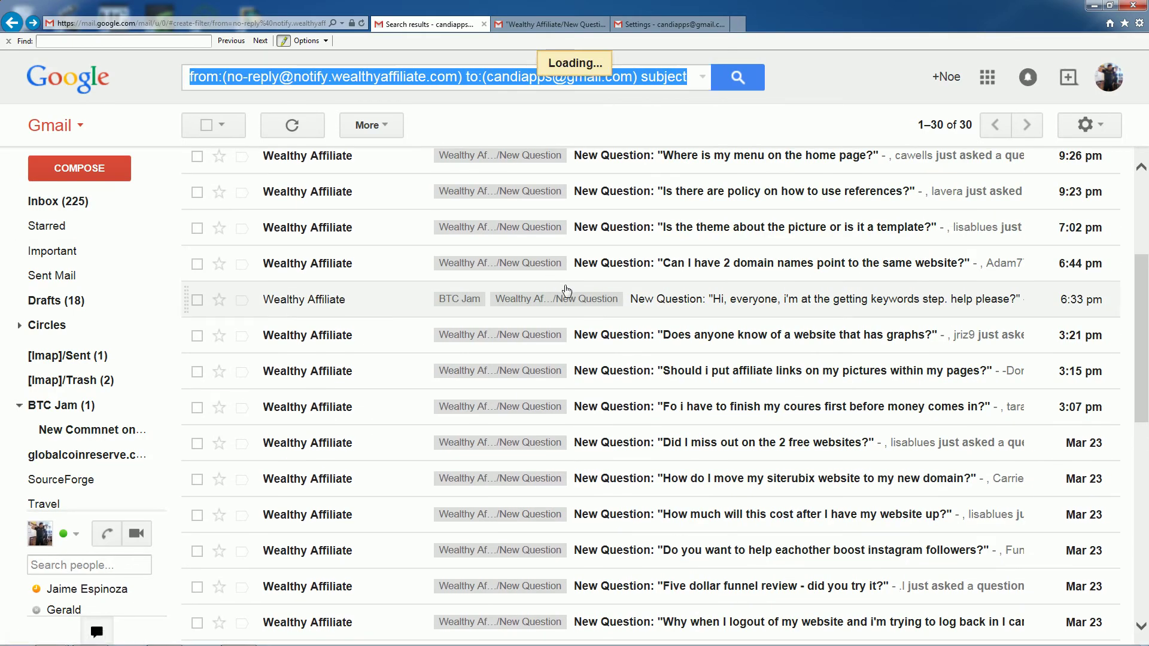
scroll(569, 329, down, 10)
scroll(575, 380, down, 20)
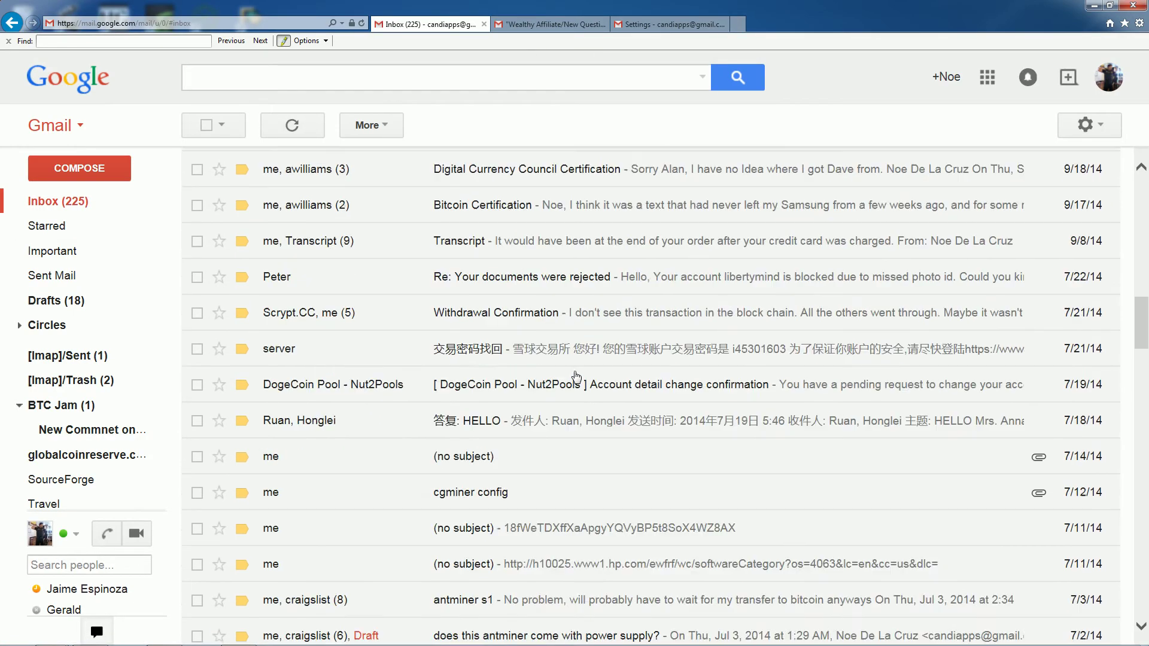
scroll(562, 369, up, 3)
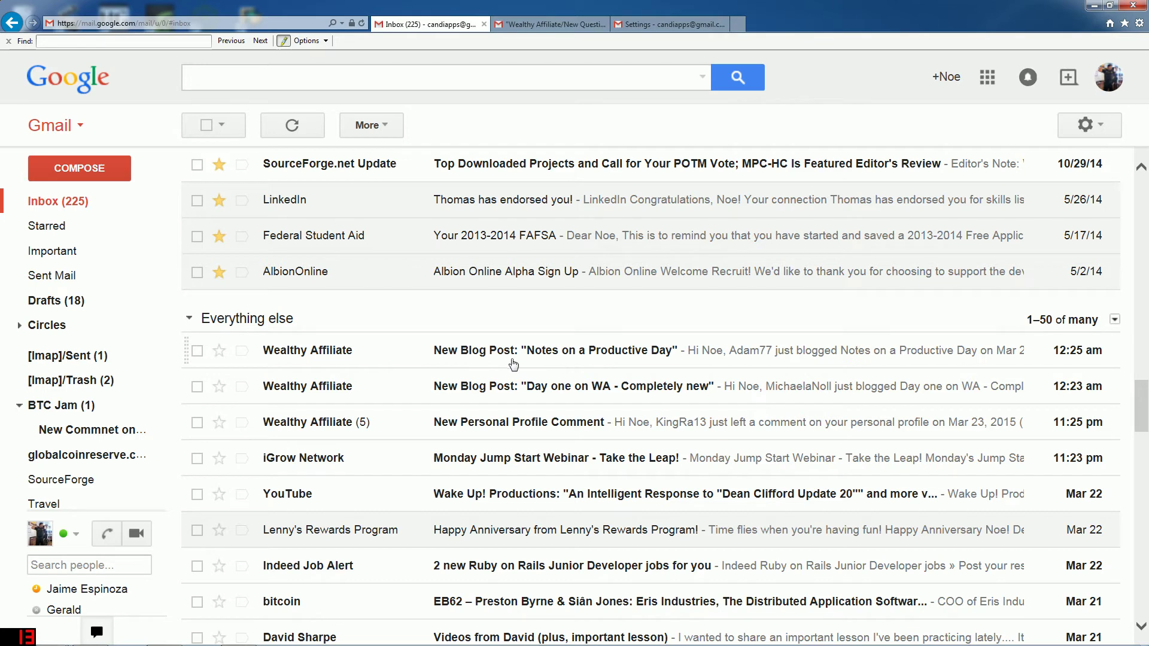
Read the New Blog Post notification "Notes on a Productive Day" and return to the inbox.
click(475, 351)
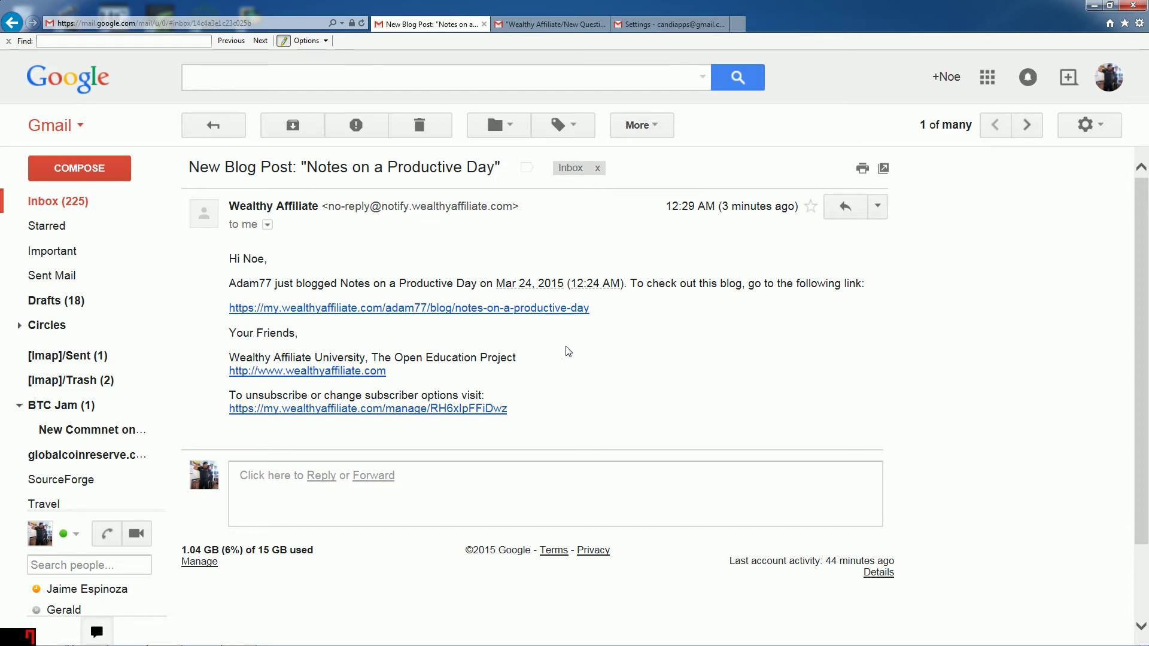
click(13, 25)
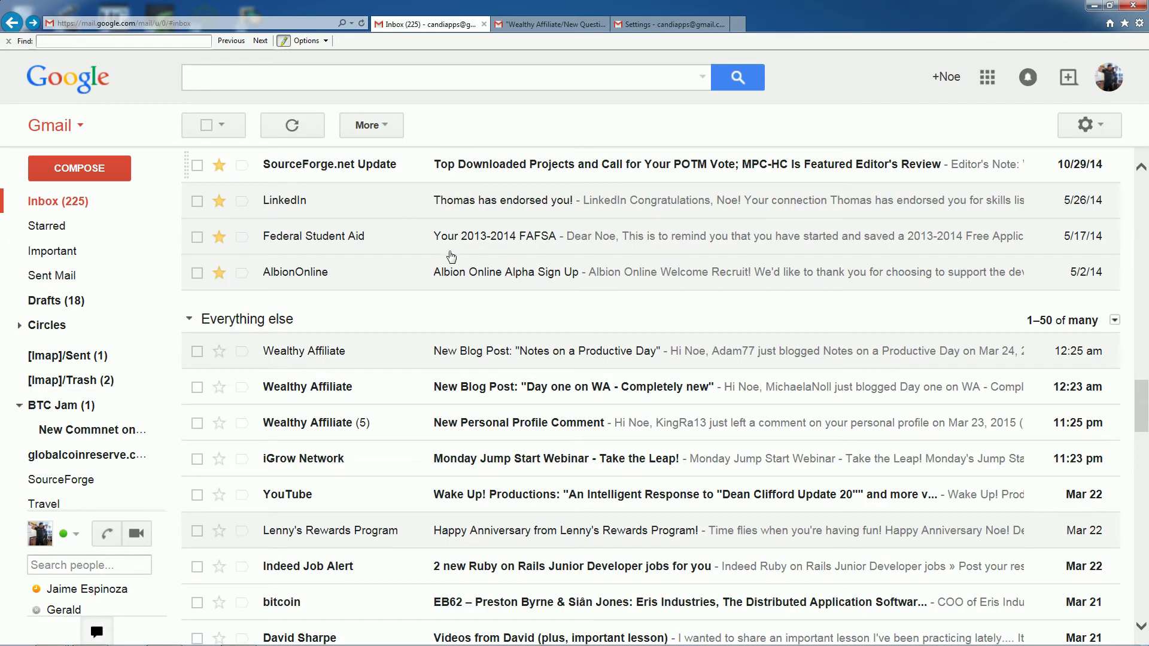
click(518, 353)
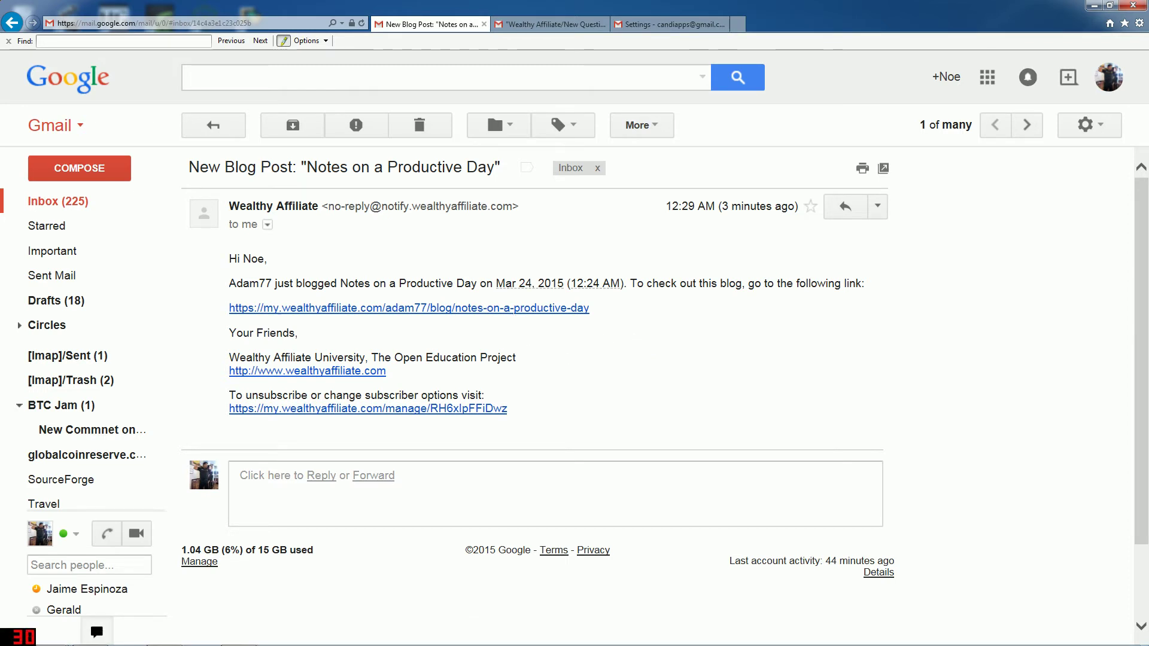
click(13, 24)
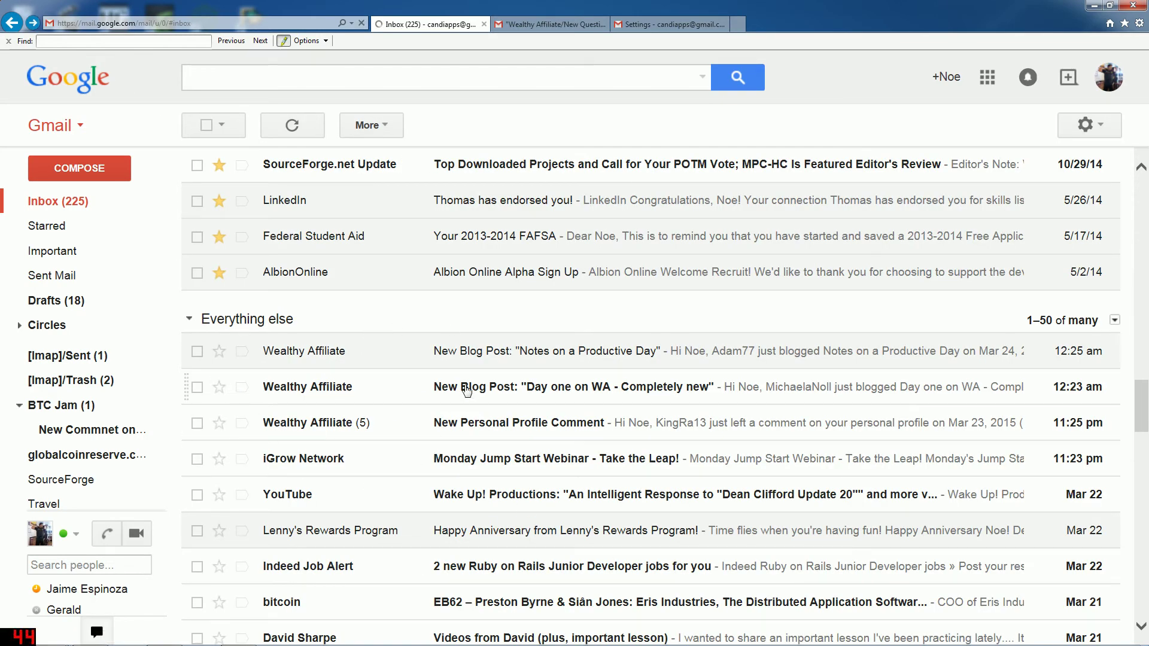
Open the notification "Notes on a Productive Day" and copy "New Blog Post" from its subject.
click(459, 352)
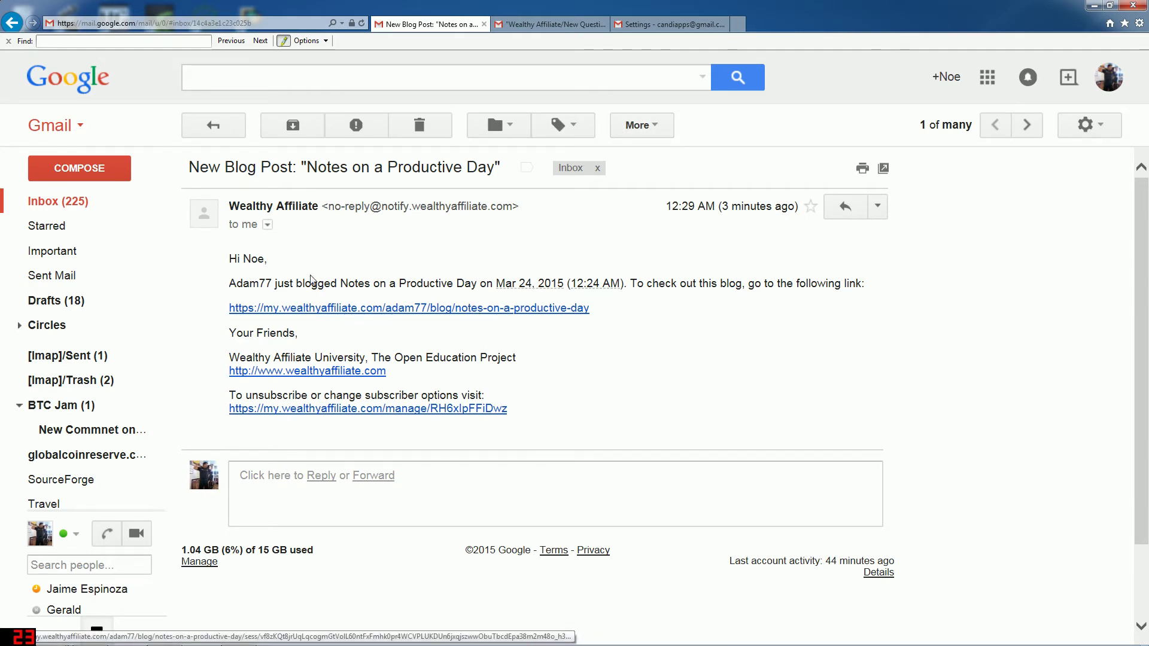
drag(190, 168, 293, 167)
key(ctrl+c)
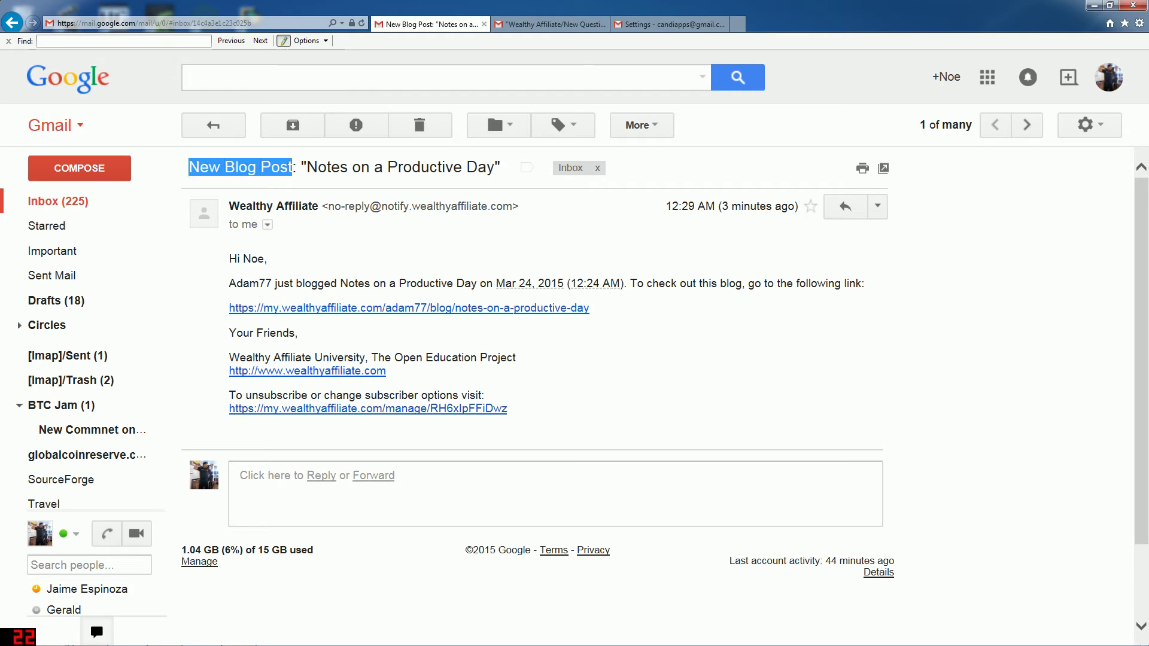
Create a label named New Blog Post in the Gmail label settings, nested under Wealthy Affiliate.
click(641, 30)
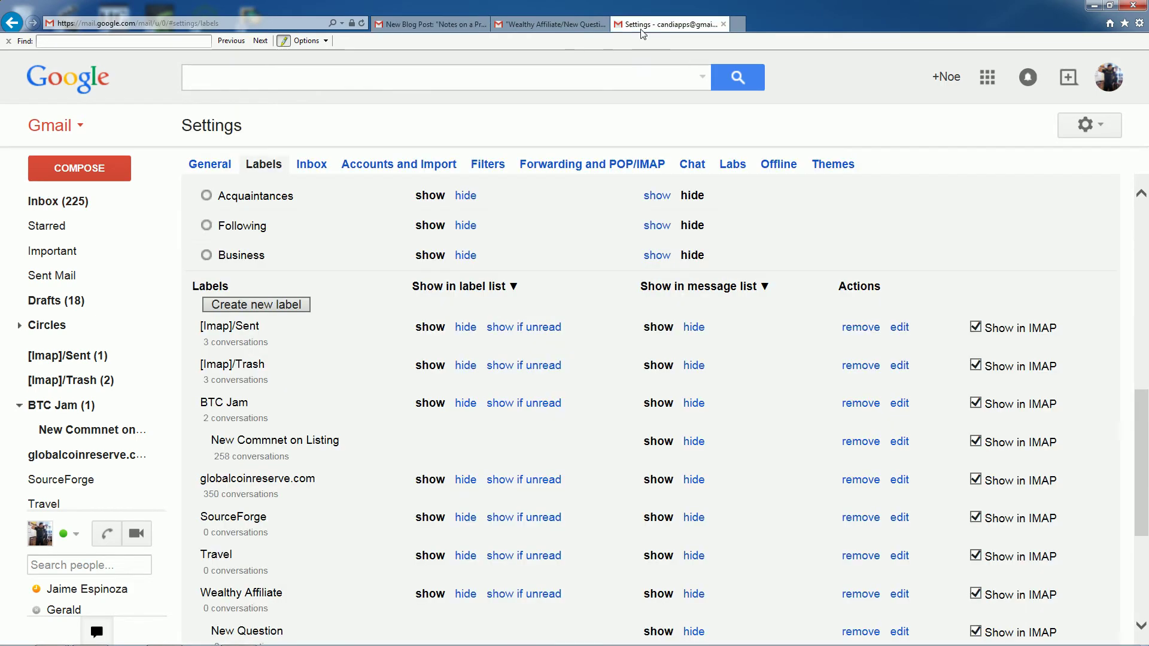
scroll(366, 465, down, 4)
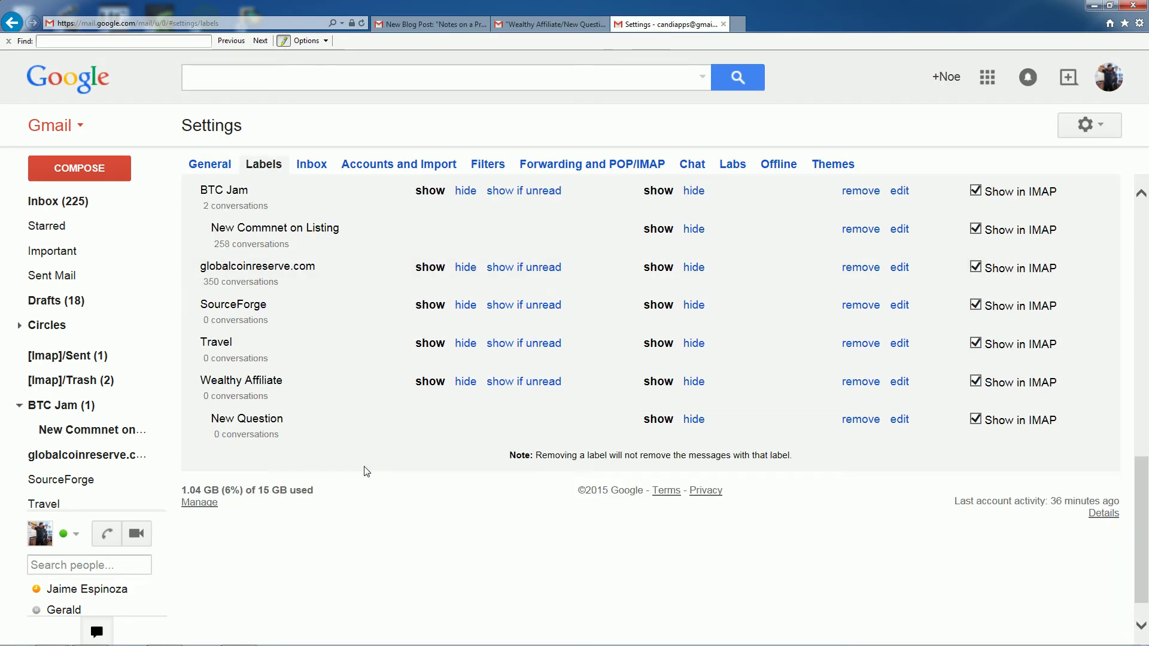
scroll(366, 469, up, 4)
click(286, 307)
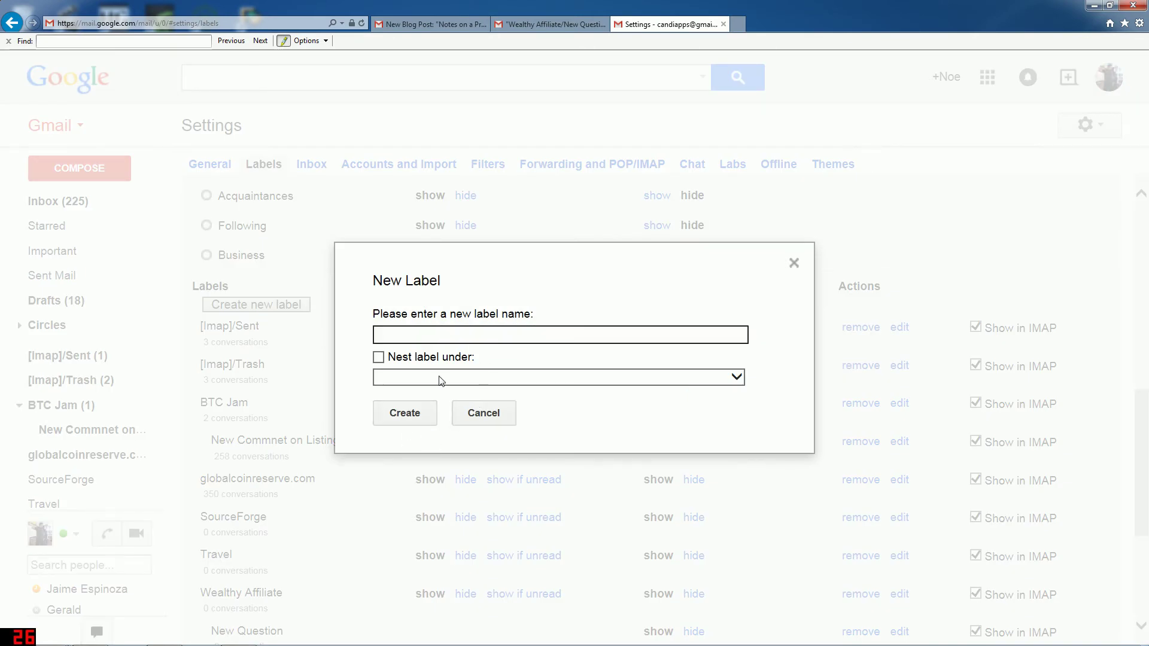
click(443, 377)
click(442, 356)
key(ctrl+v)
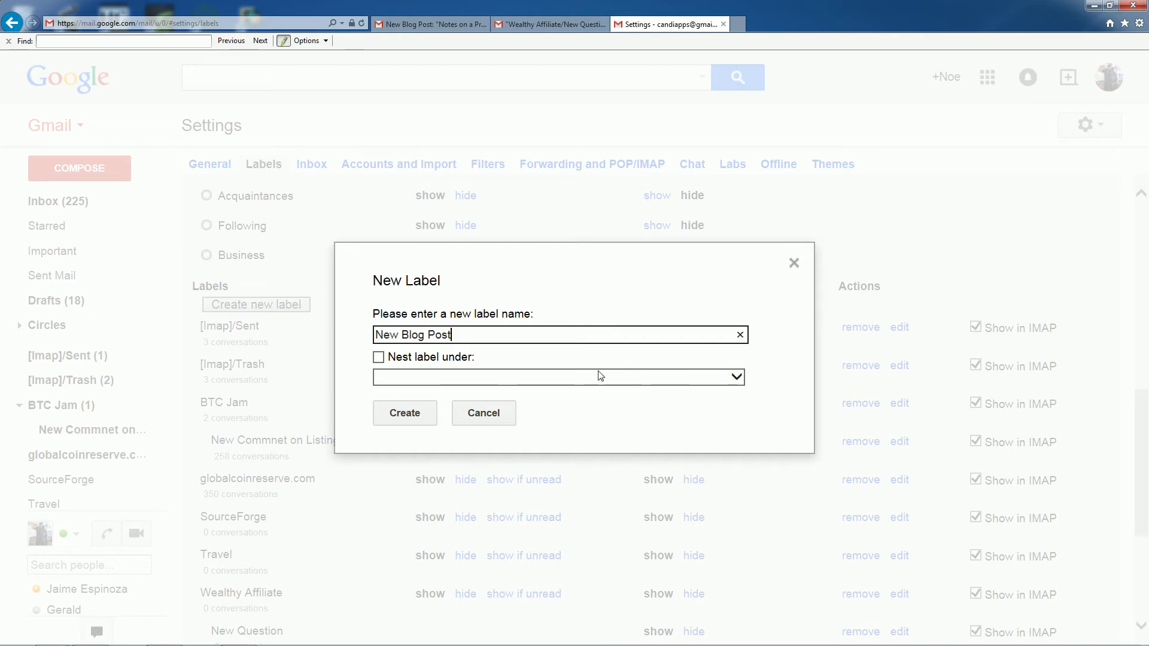
click(477, 380)
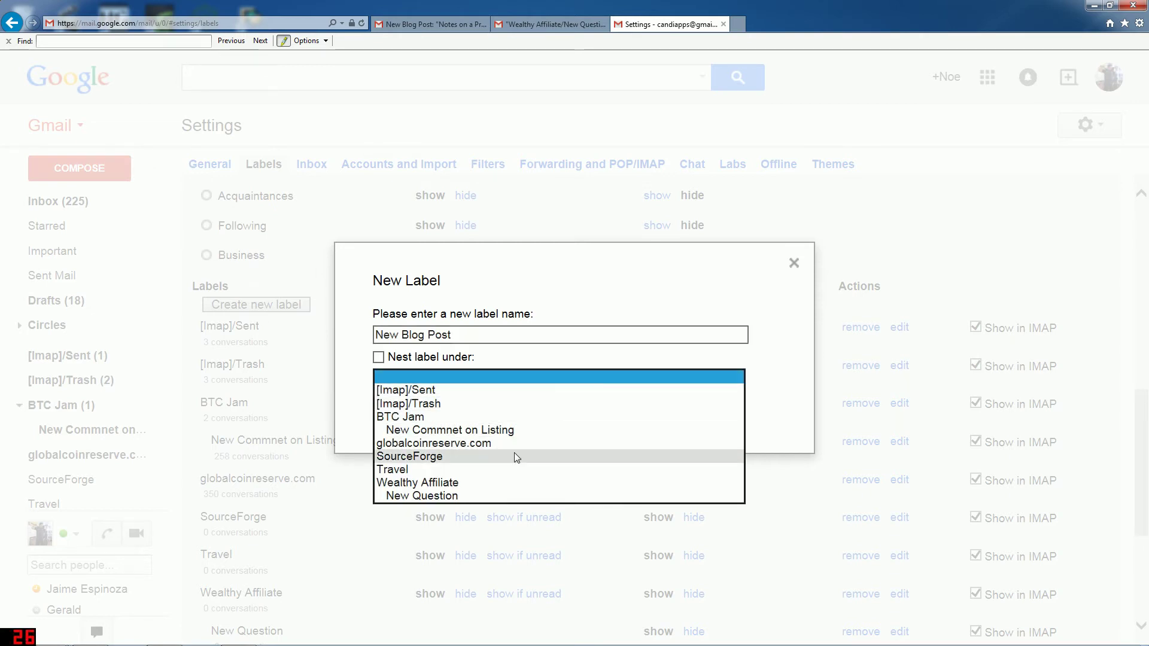
click(502, 477)
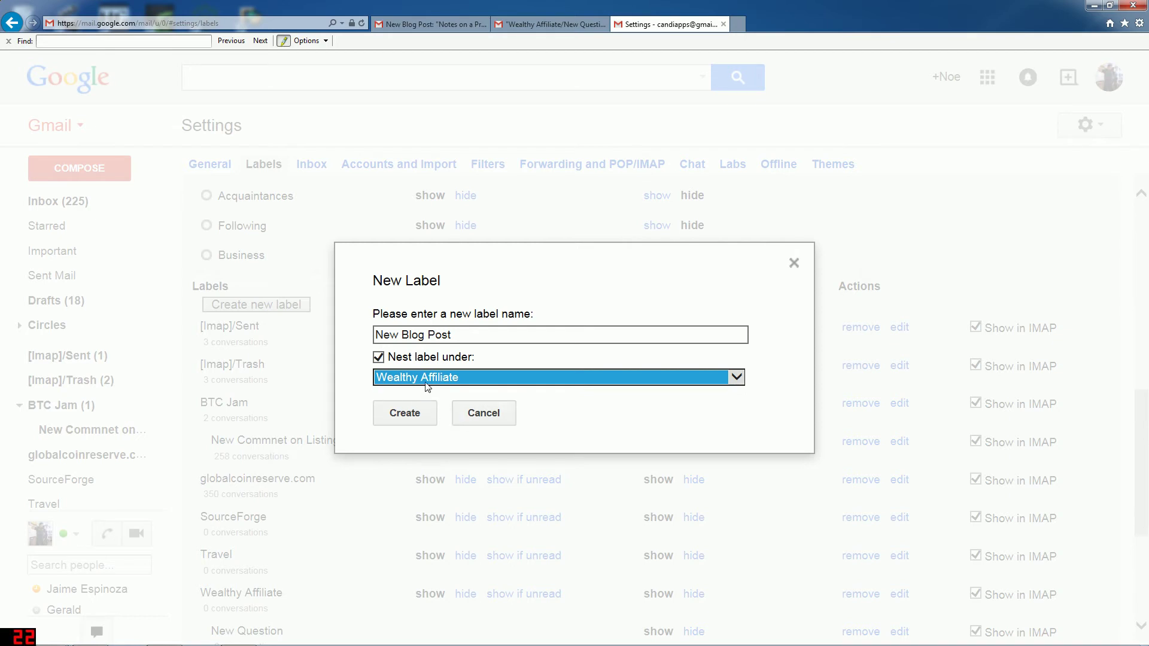
click(740, 380)
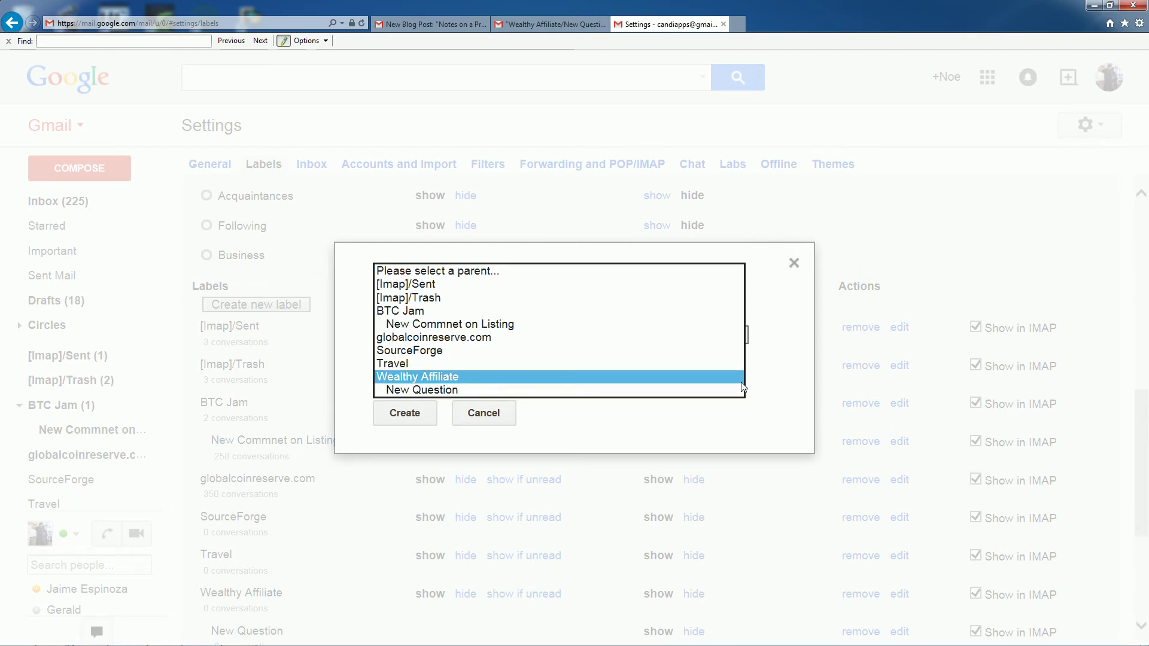
click(741, 382)
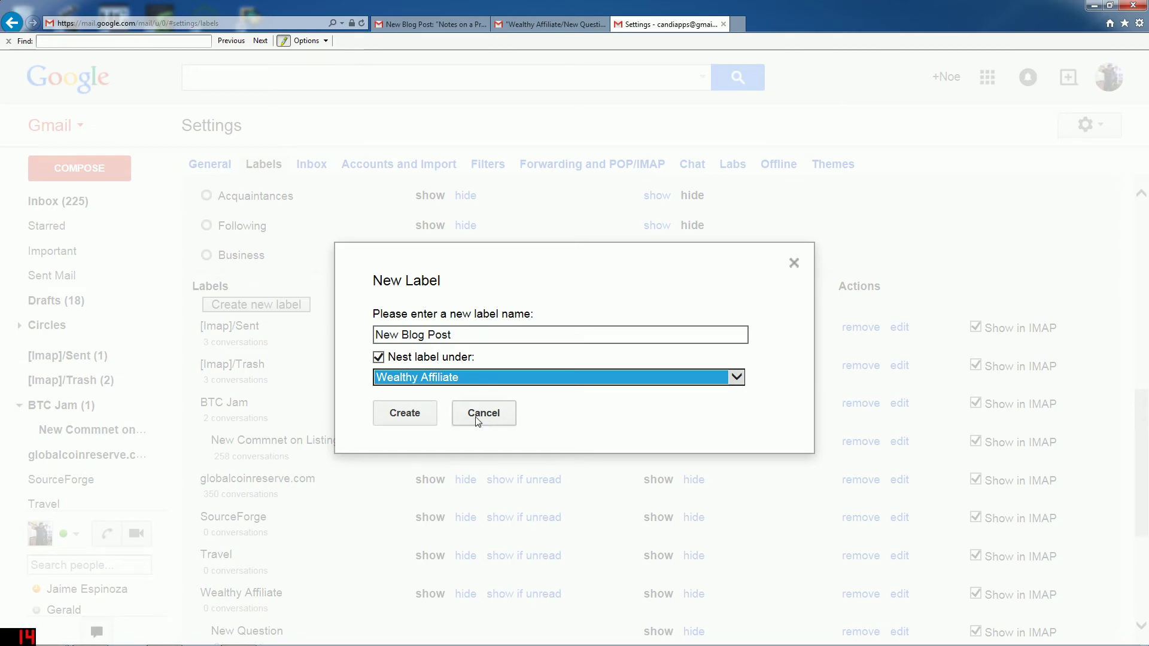
click(413, 415)
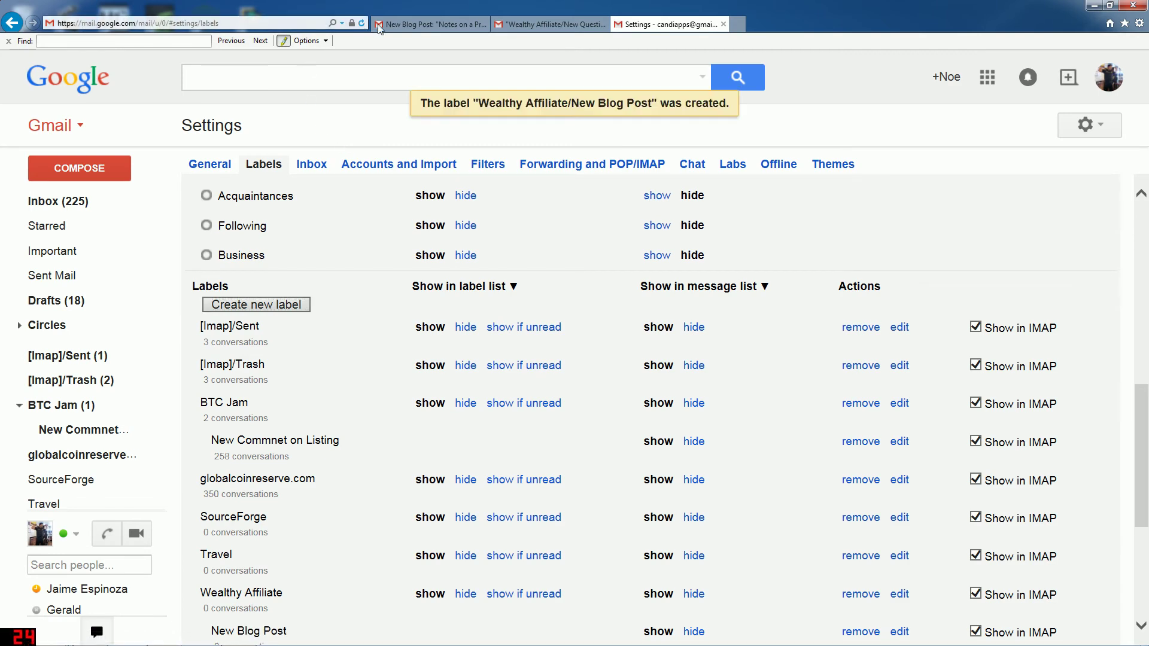
Start a filter based on the open New Blog Post notification and set its recipient to the account's own e-mail address.
click(431, 24)
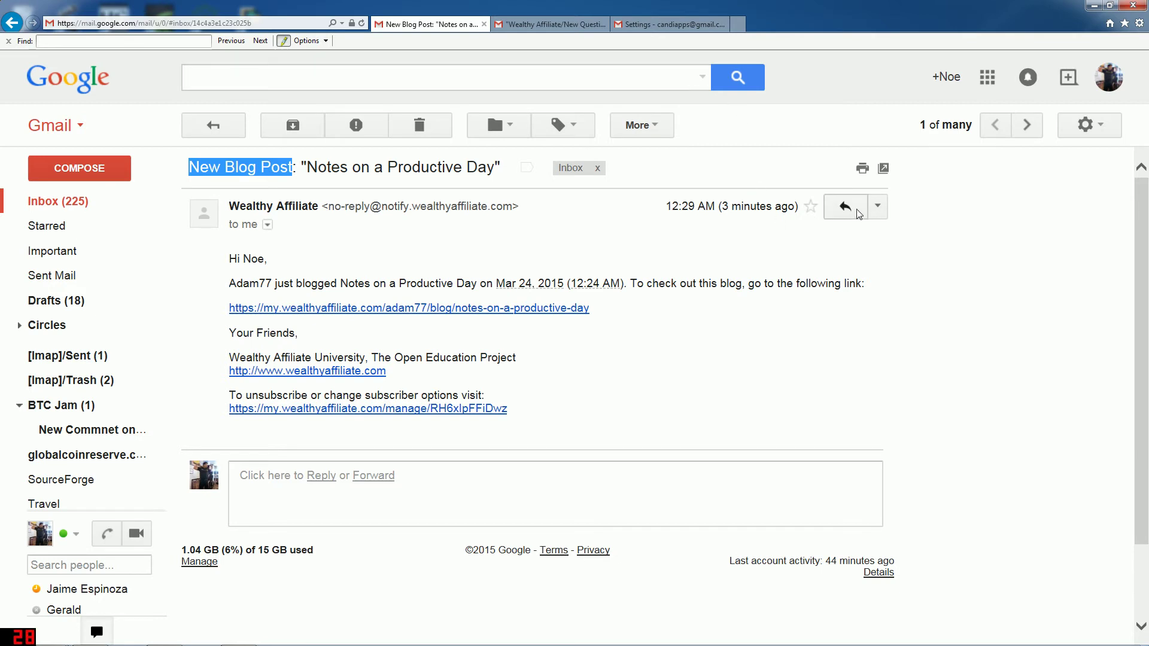
click(877, 206)
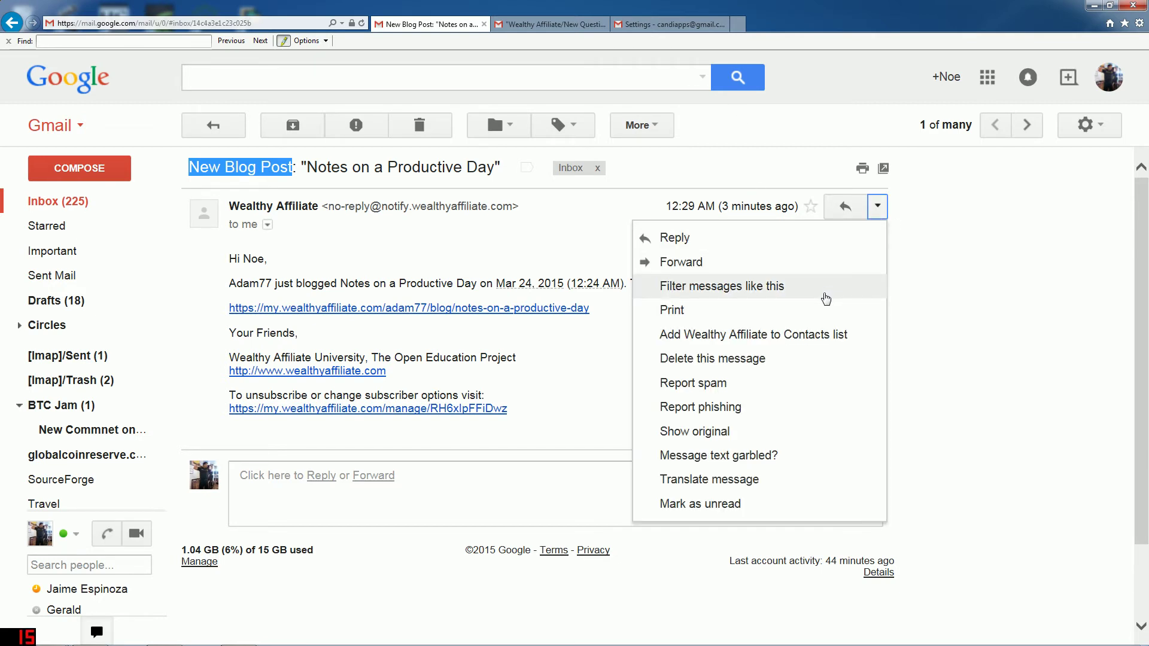
click(774, 297)
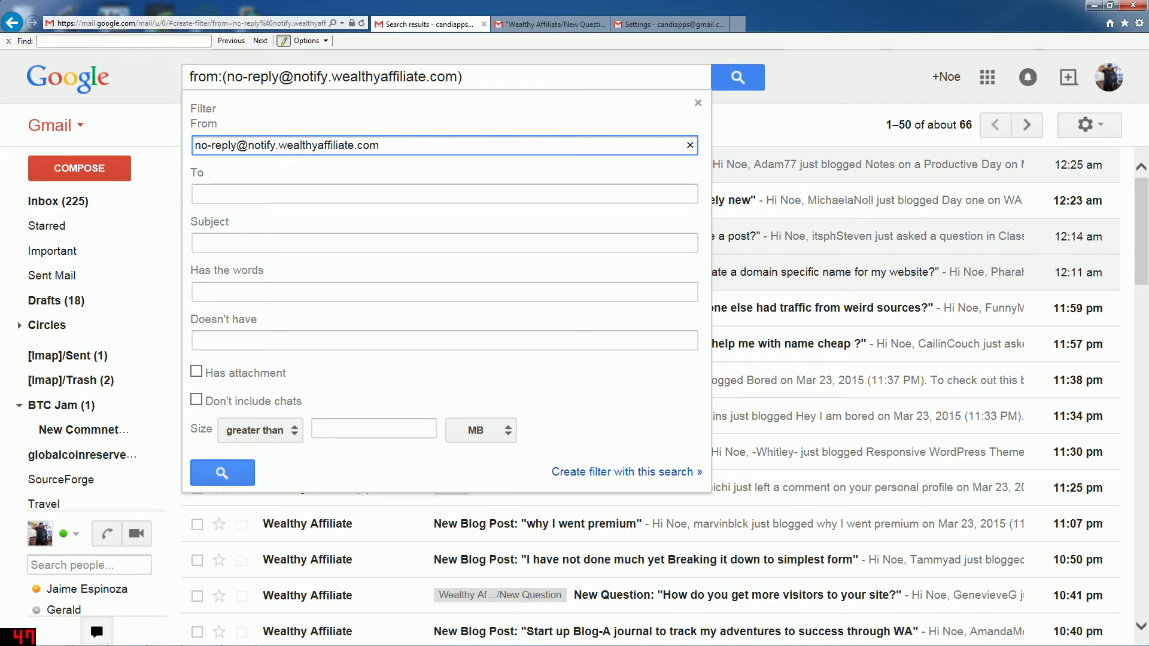
click(569, 30)
click(426, 24)
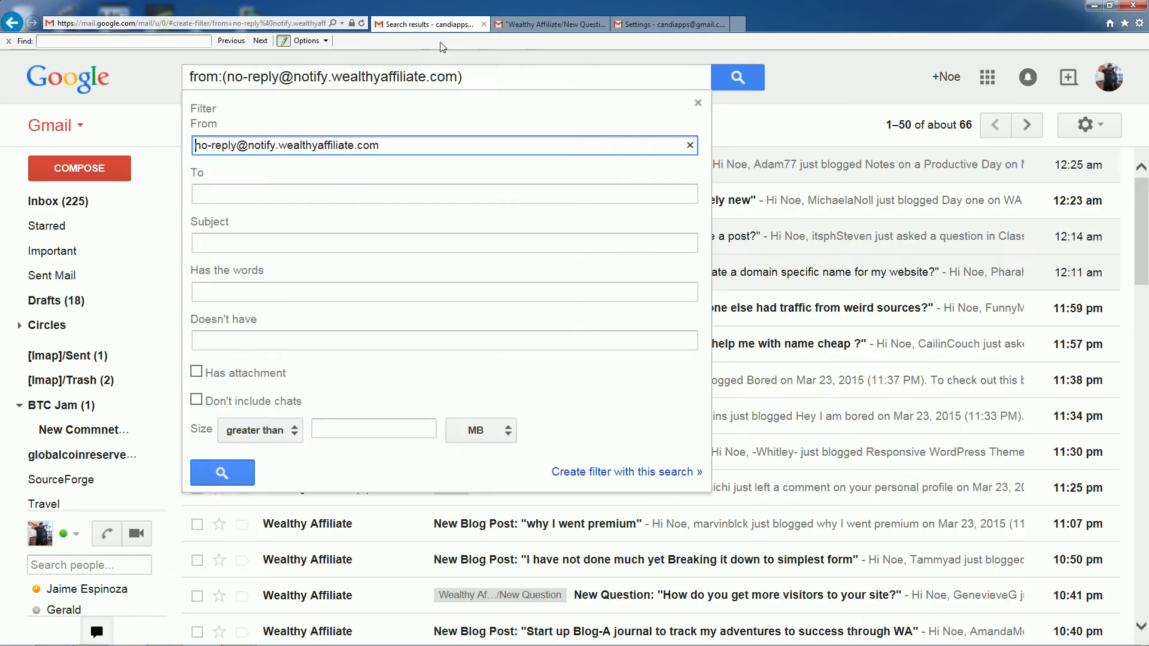
key(Tab)
text(candi)
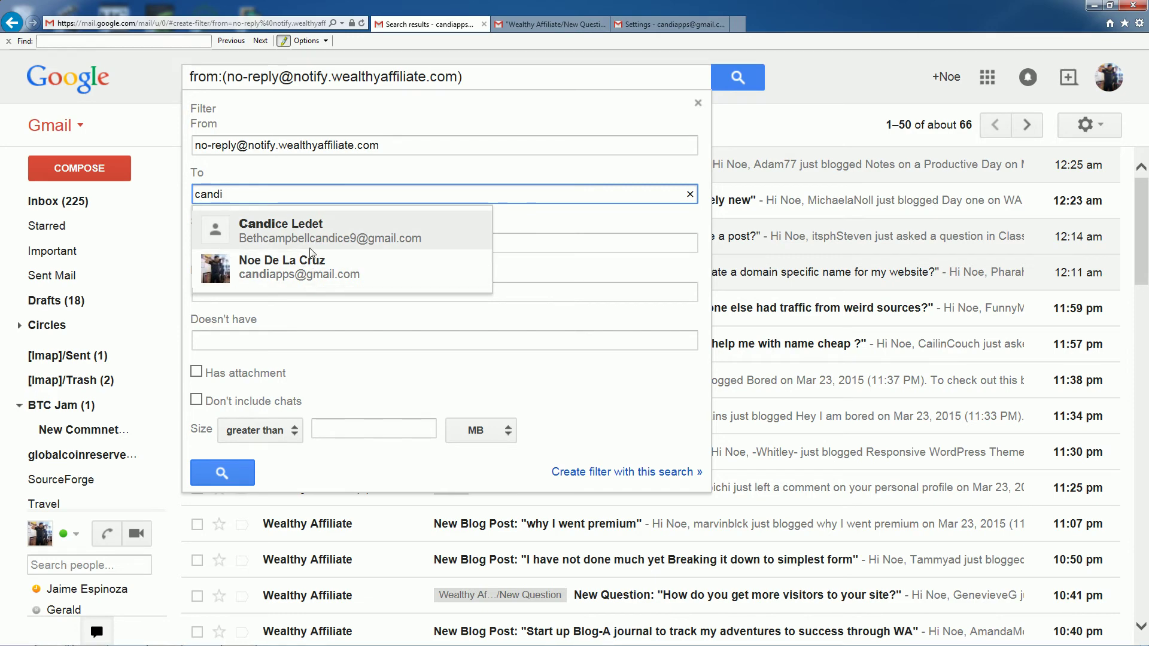
click(303, 271)
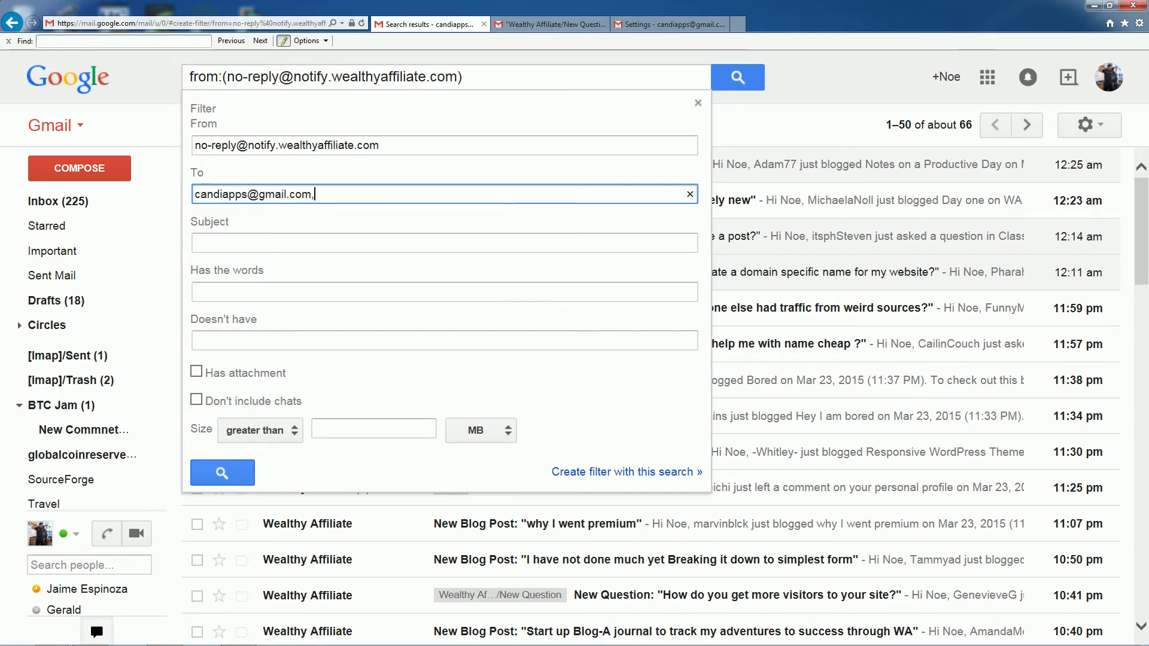
click(266, 242)
Open the notification "Notes on a Productive Day" from a separate view of the inbox, keeping the filter form open.
click(549, 24)
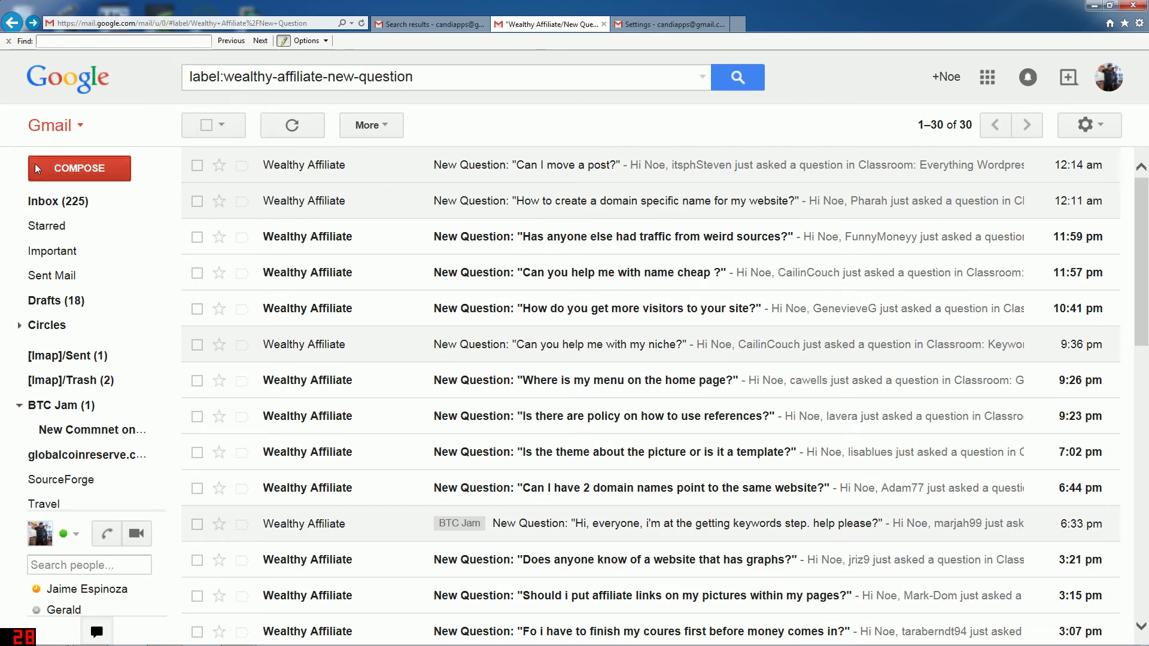
click(53, 202)
scroll(506, 257, up, 4)
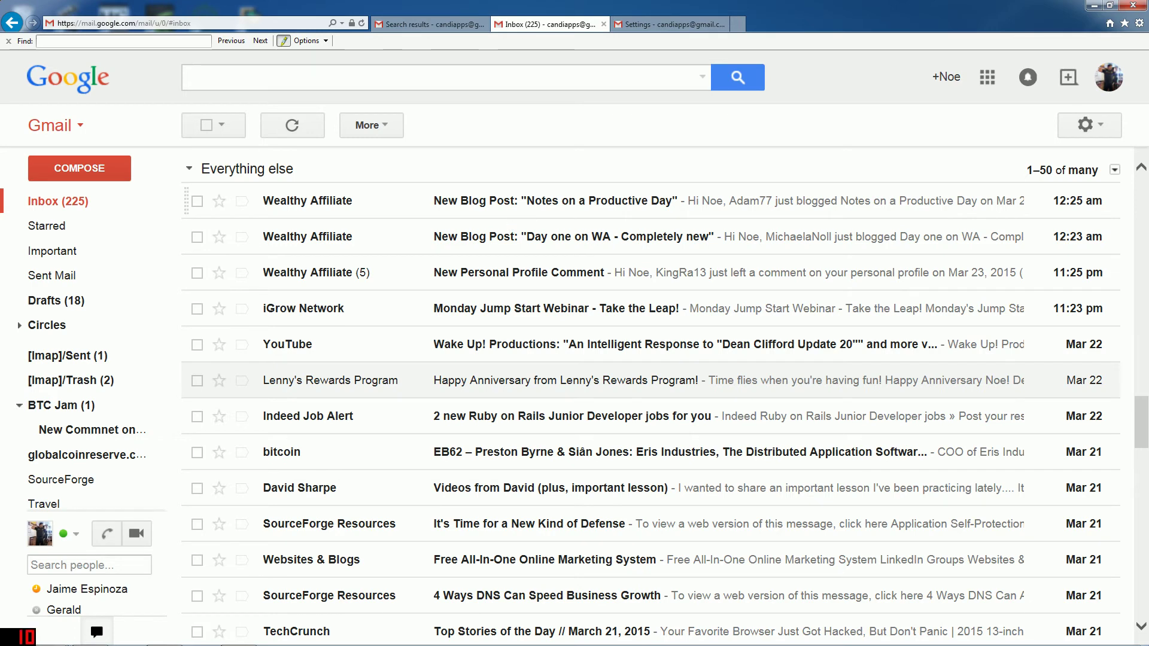
click(479, 200)
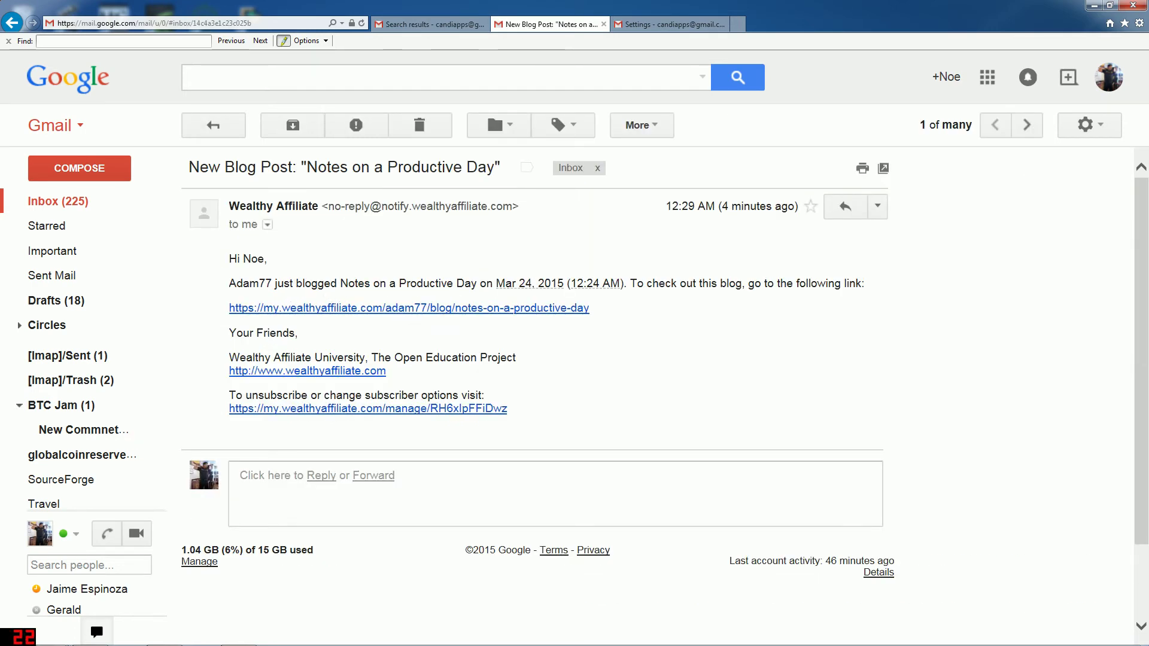
Copy "just blogged" from the notification's body into the filter's Has the words criterion.
drag(275, 283, 389, 283)
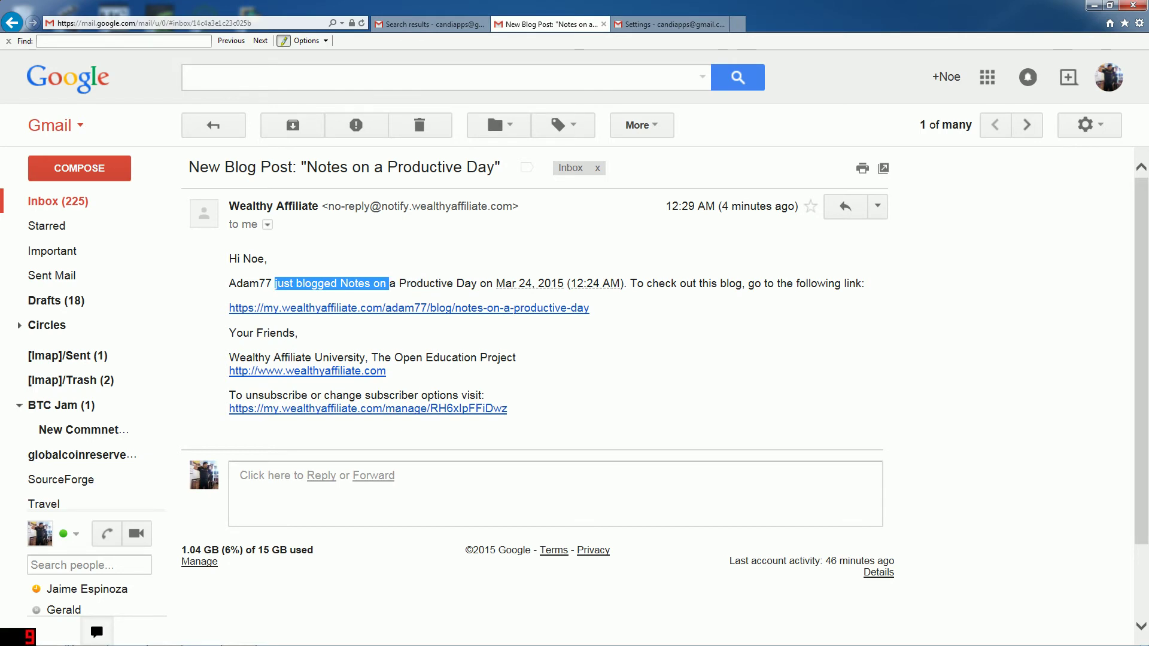
drag(389, 283, 340, 283)
click(336, 284)
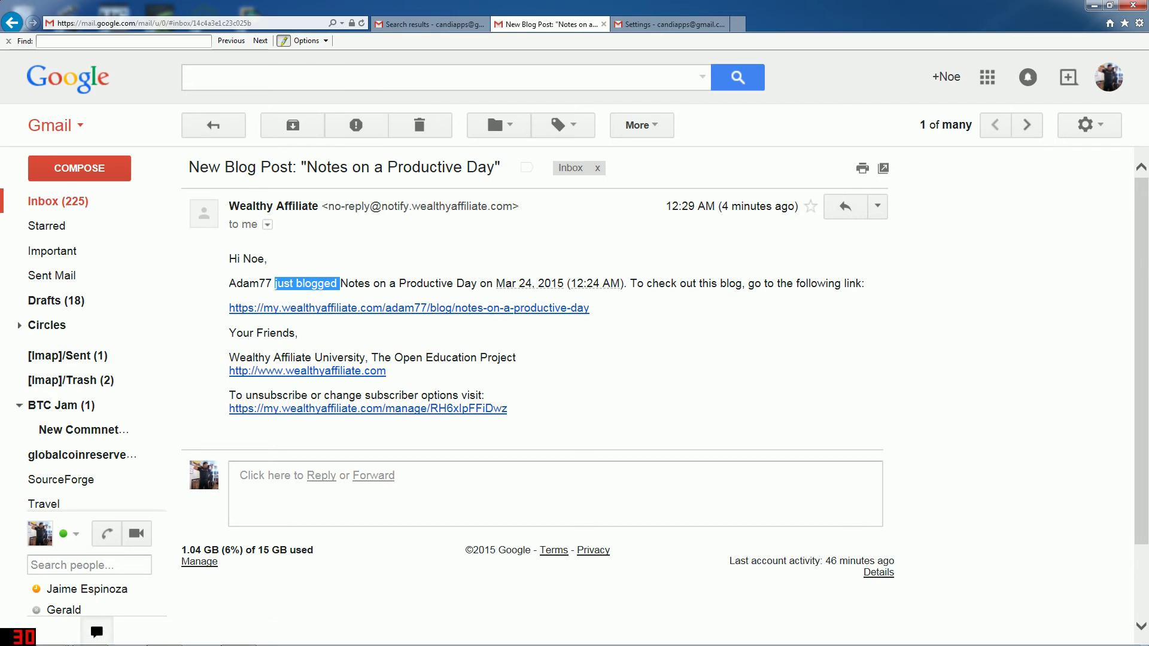
click(359, 263)
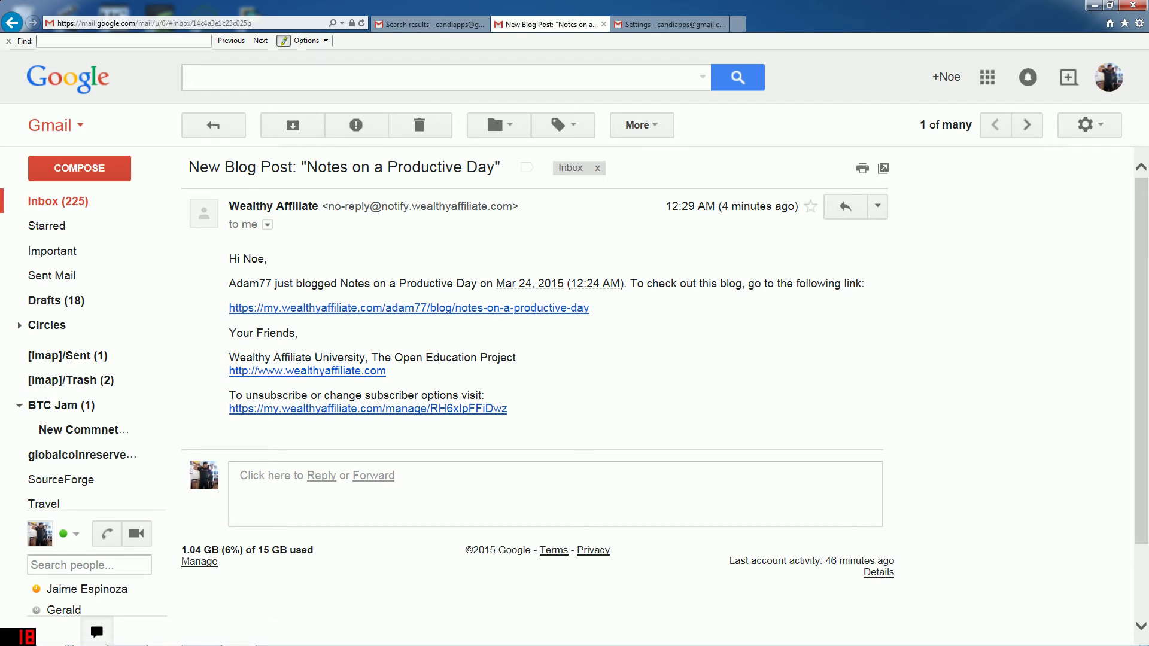
drag(274, 283, 318, 283)
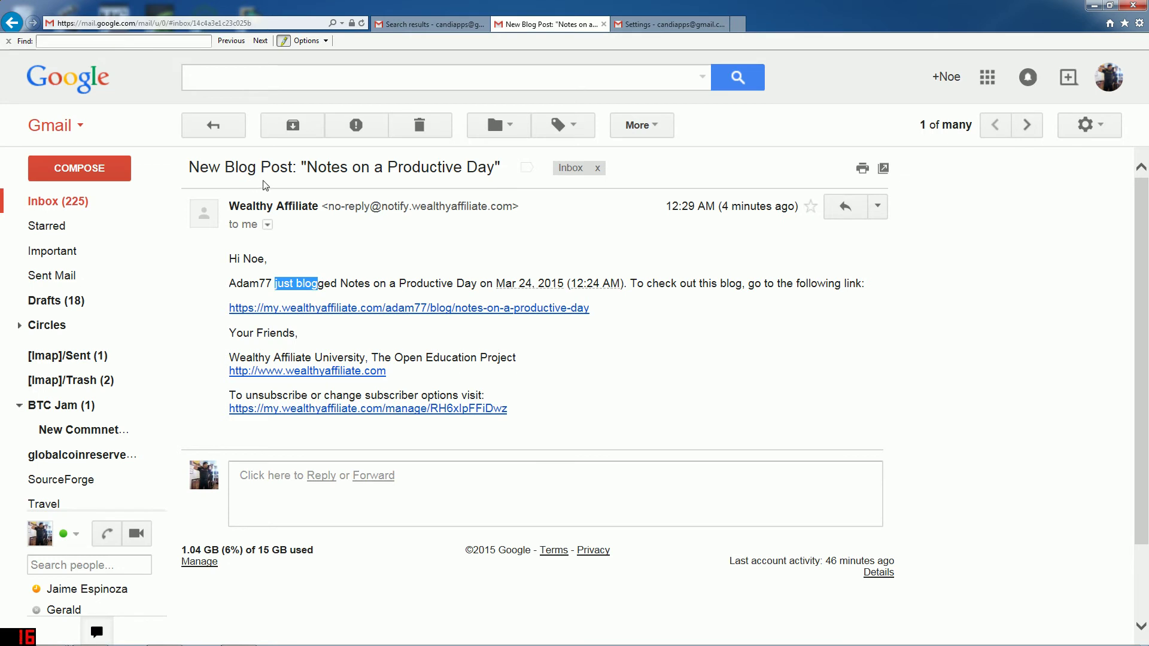
click(319, 287)
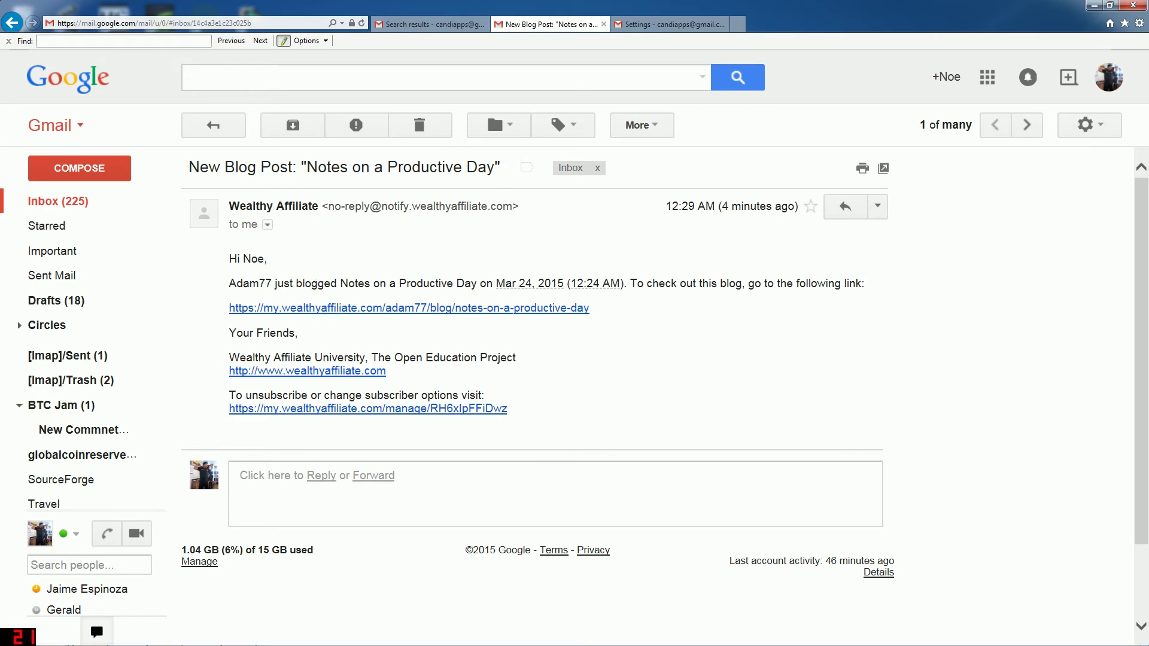
drag(275, 283, 340, 284)
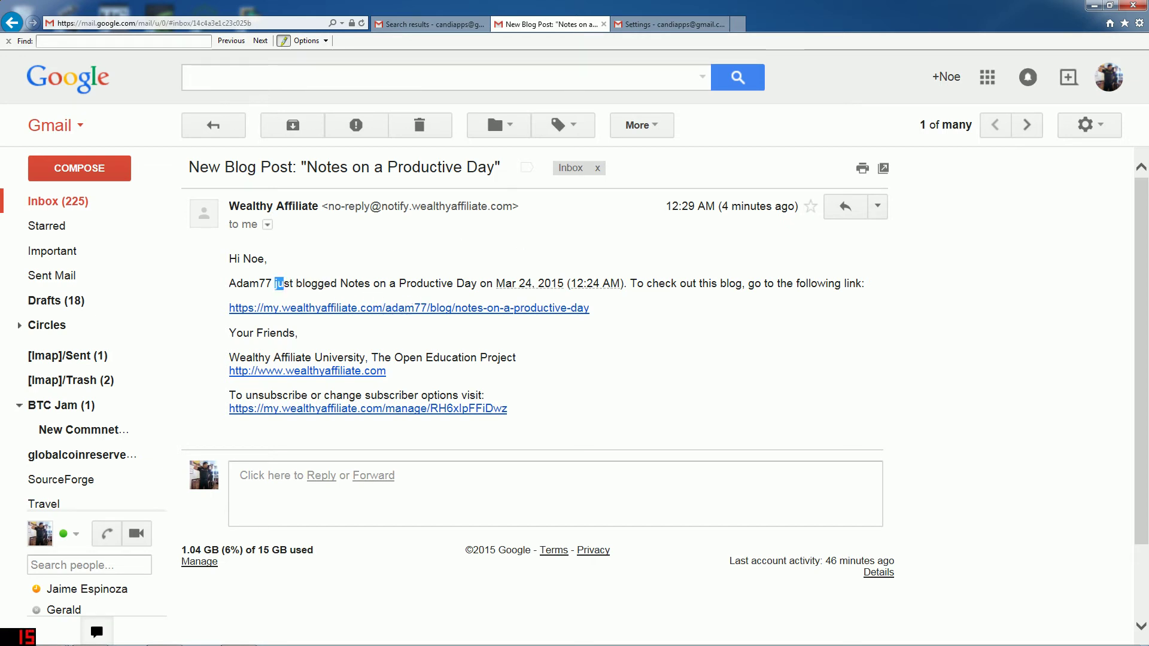
mouse_move(284, 287)
mouse_down()
mouse_move(337, 287)
mouse_move(231, 287)
mouse_move(279, 287)
mouse_up()
key(ctrl+c)
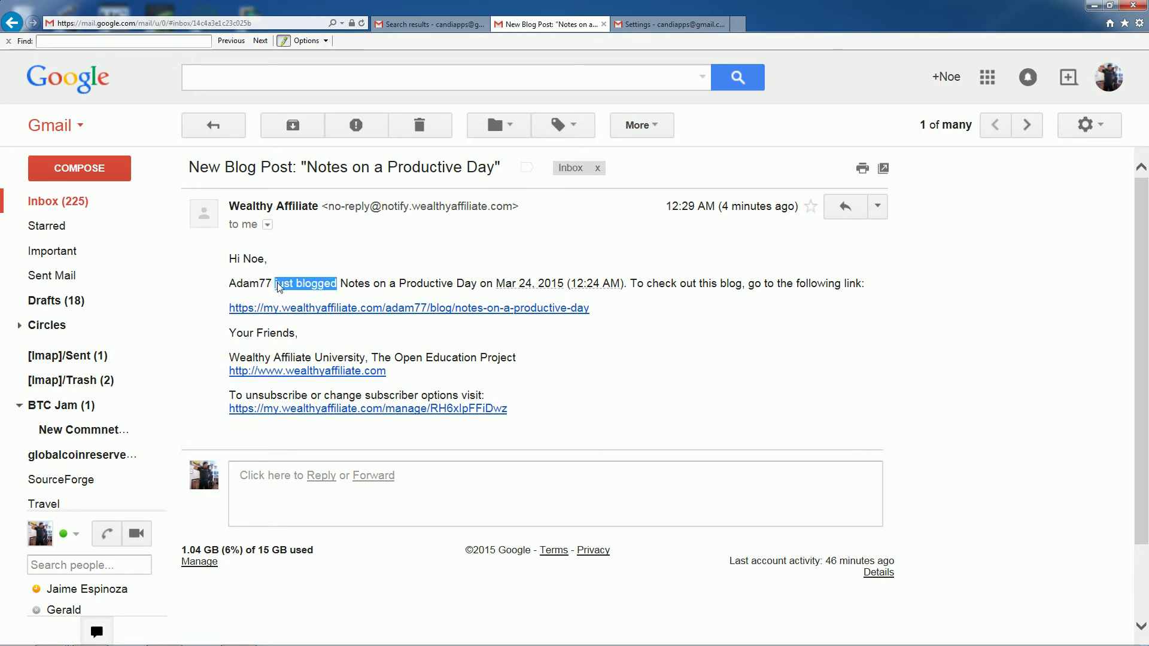
click(430, 24)
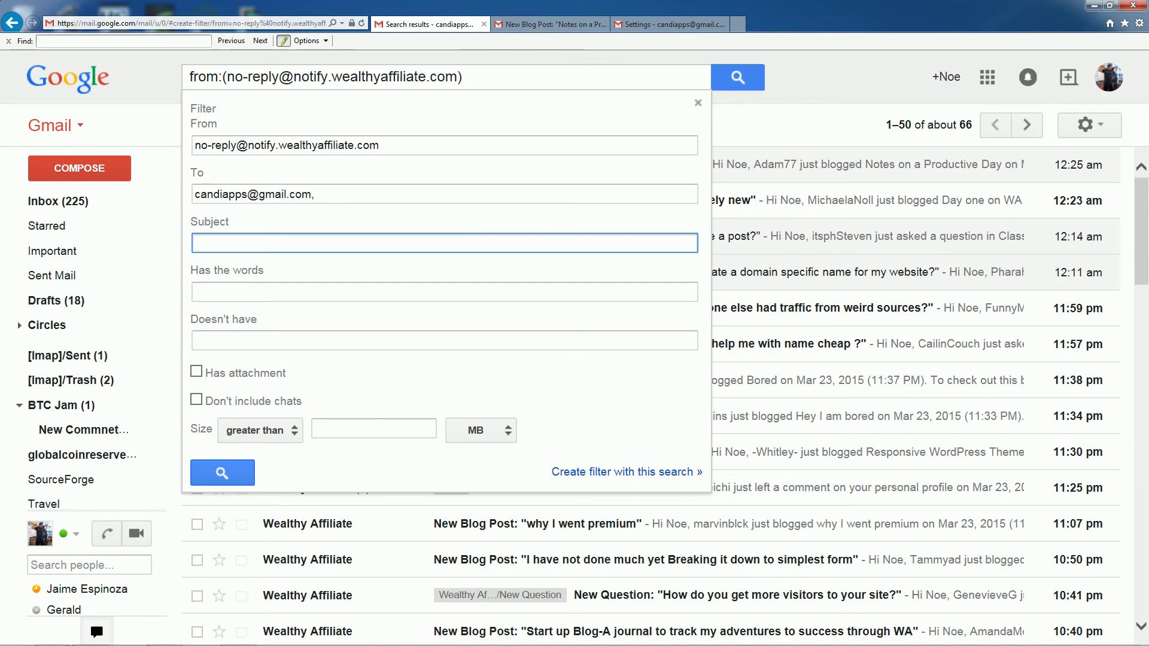
click(514, 286)
key(ctrl+v)
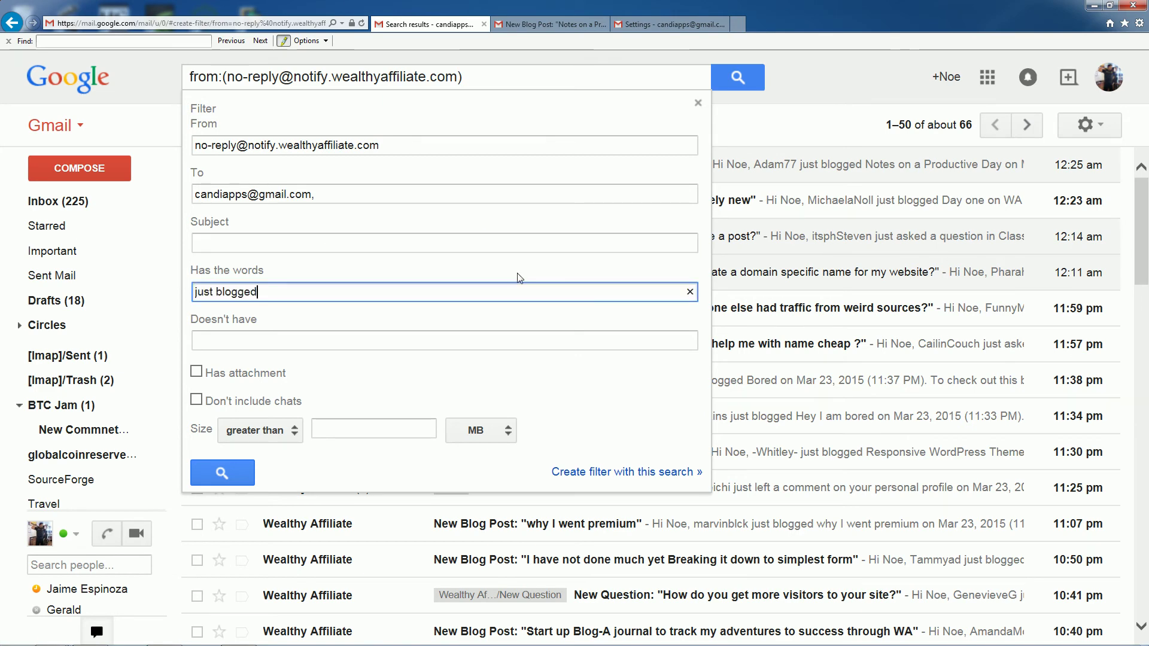
Copy "New Blog Post" from the notification's subject line into the filter's Subject criterion.
click(549, 24)
drag(189, 167, 292, 167)
key(ctrl+c)
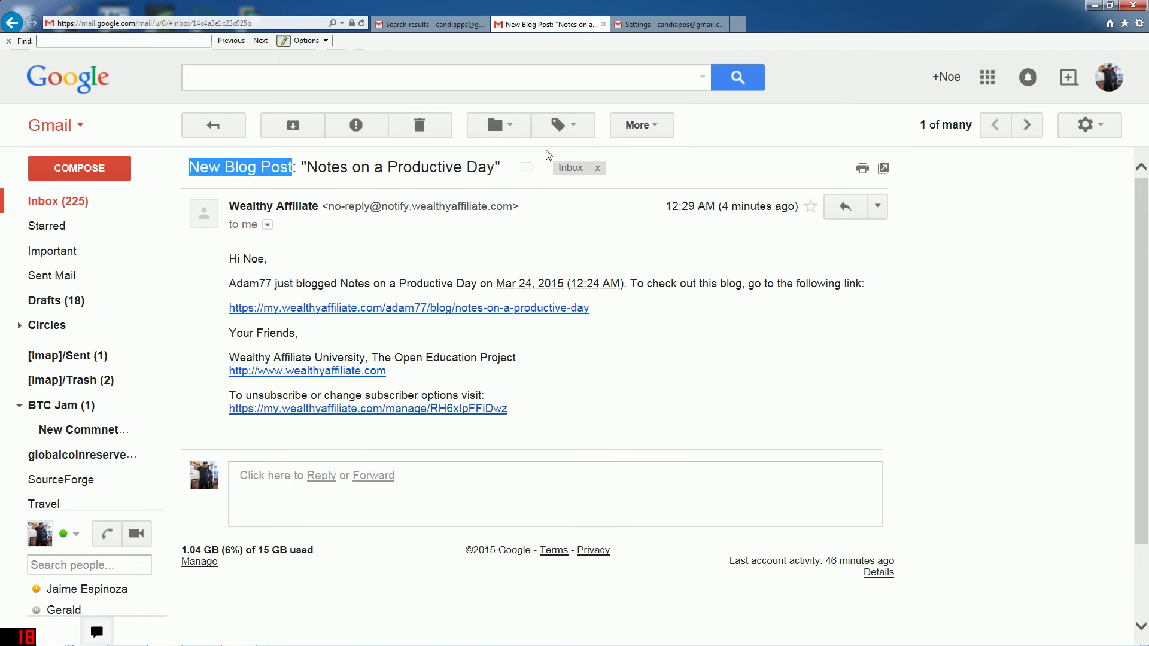
click(430, 24)
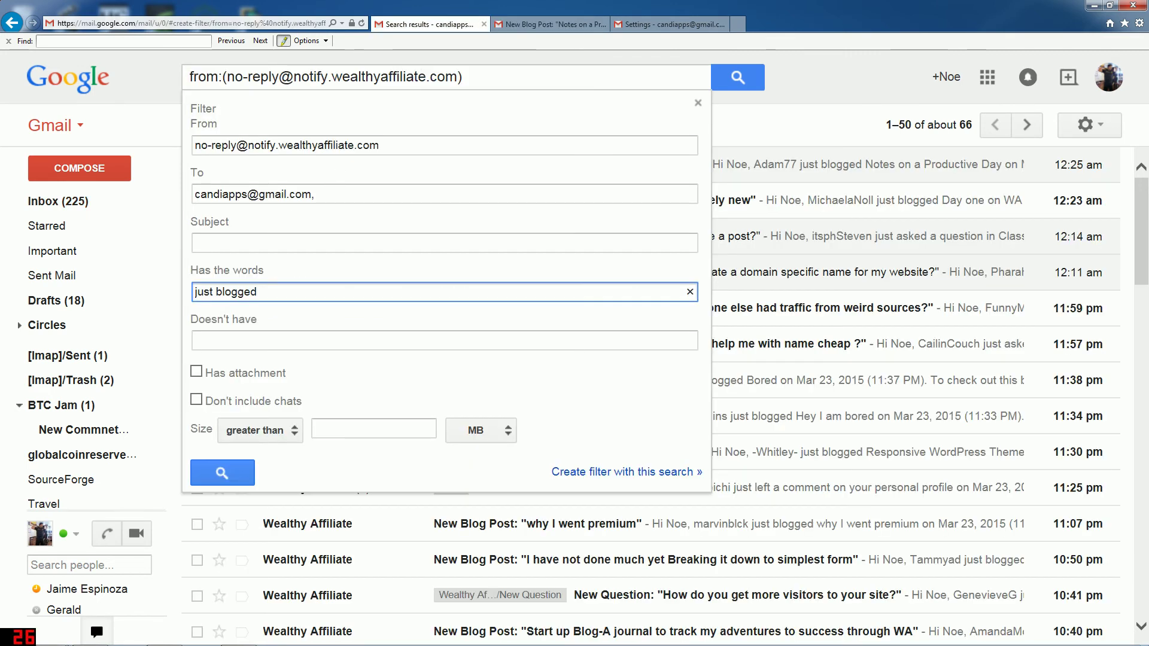
click(512, 242)
key(ctrl+v)
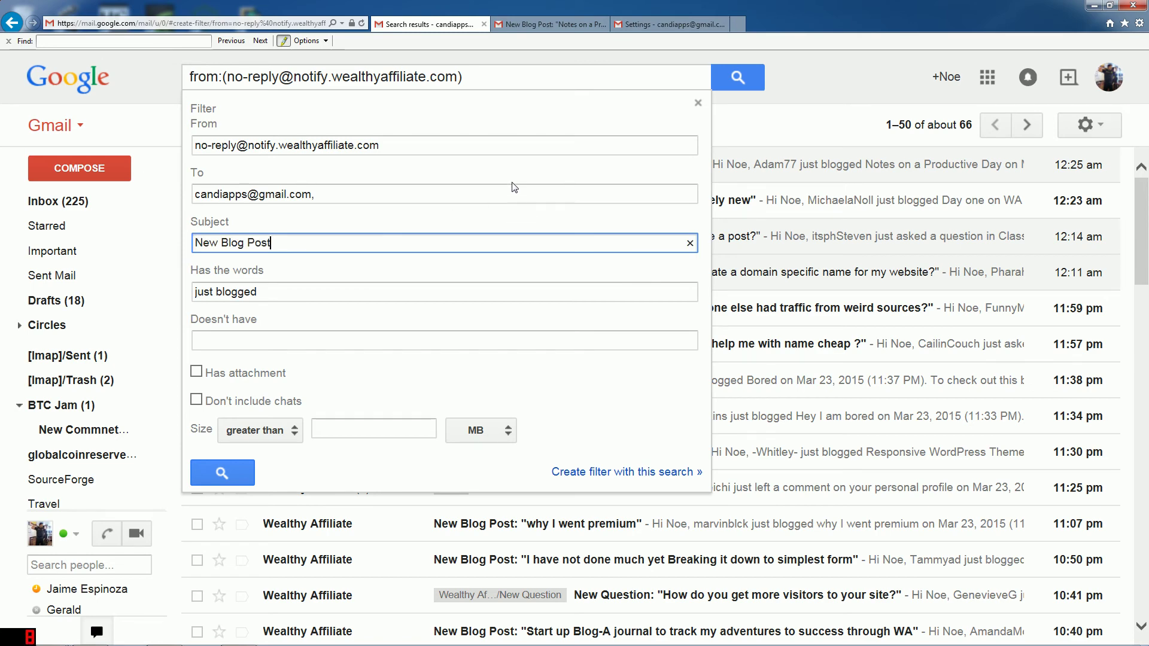
Recheck the notification against the filter criteria and continue to choosing the filter's actions.
click(527, 24)
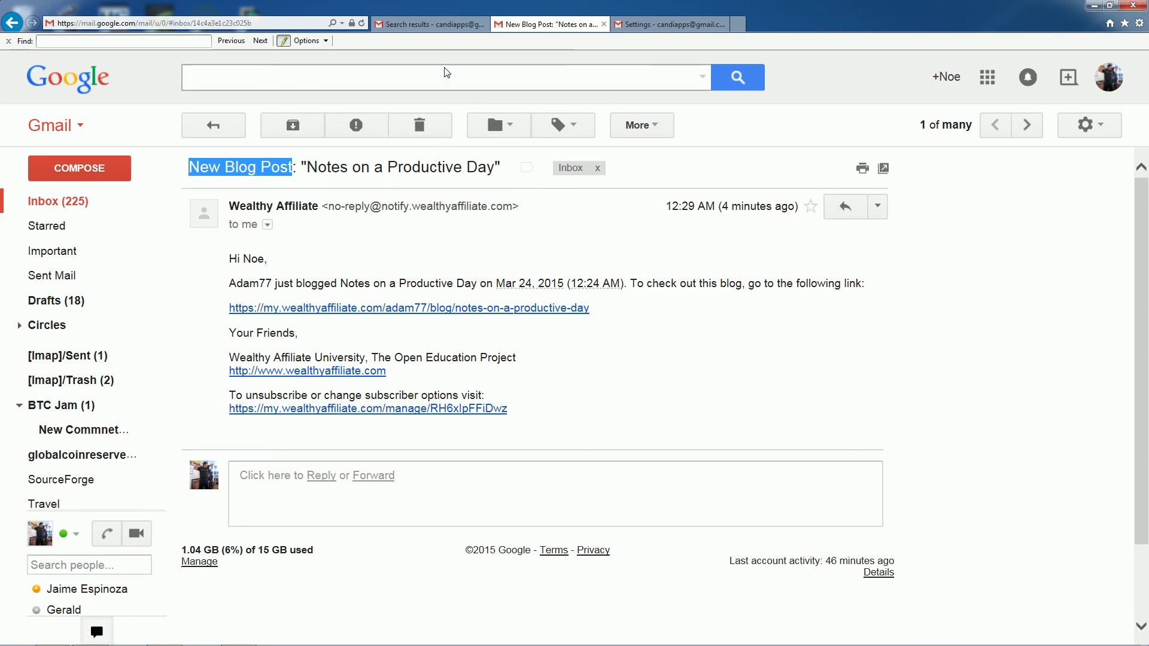
click(444, 24)
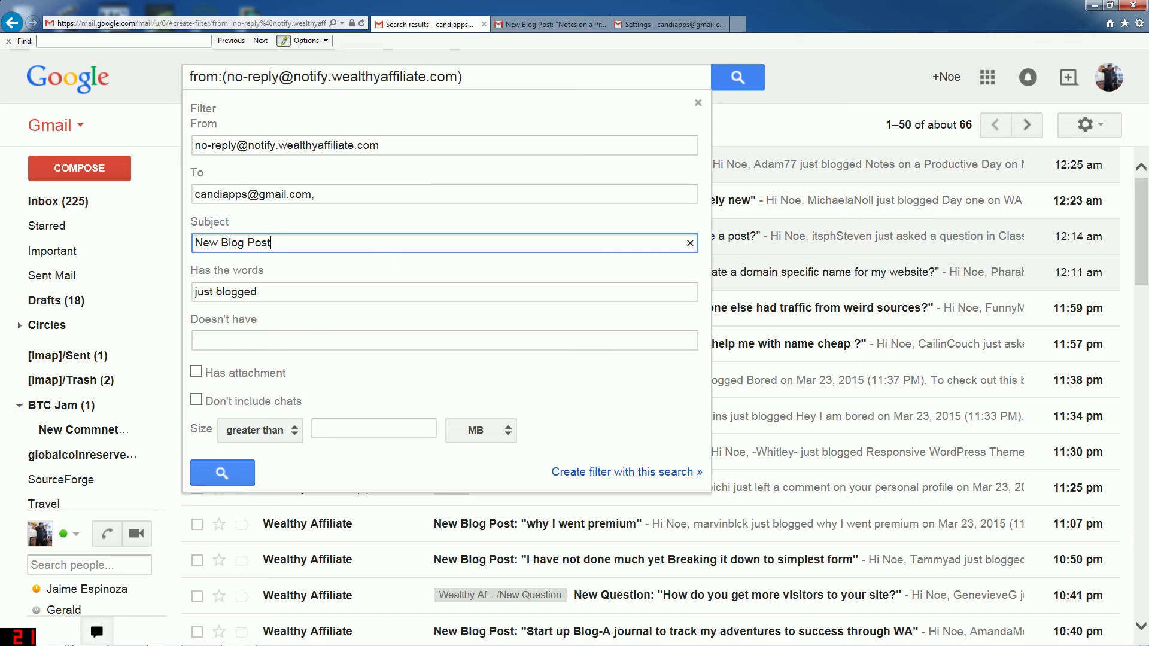
click(656, 472)
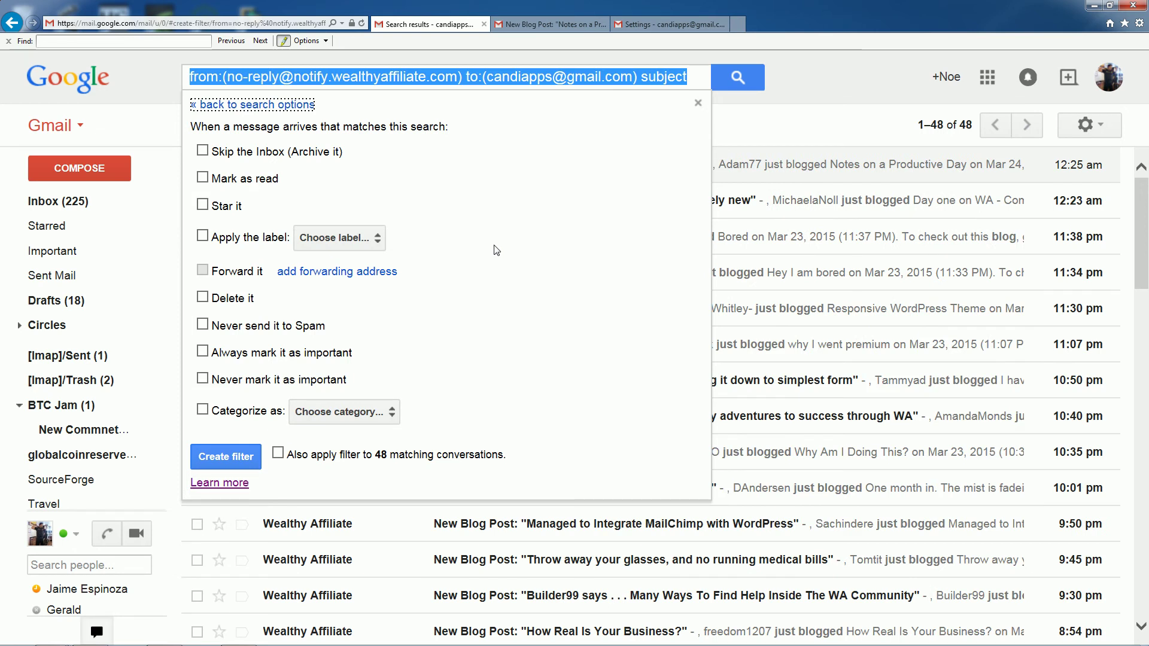
Create the filter so matching messages skip the inbox and get the Wealthy Affiliate/New Blog Post label, including the existing matching conversations.
click(203, 151)
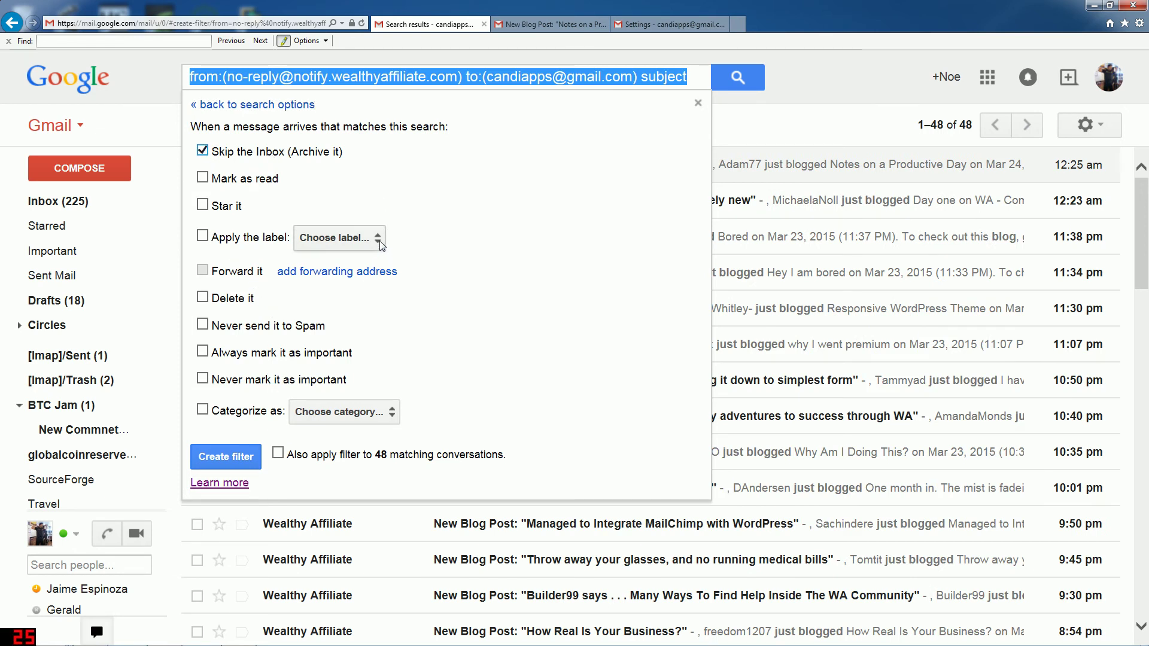
click(202, 236)
click(339, 238)
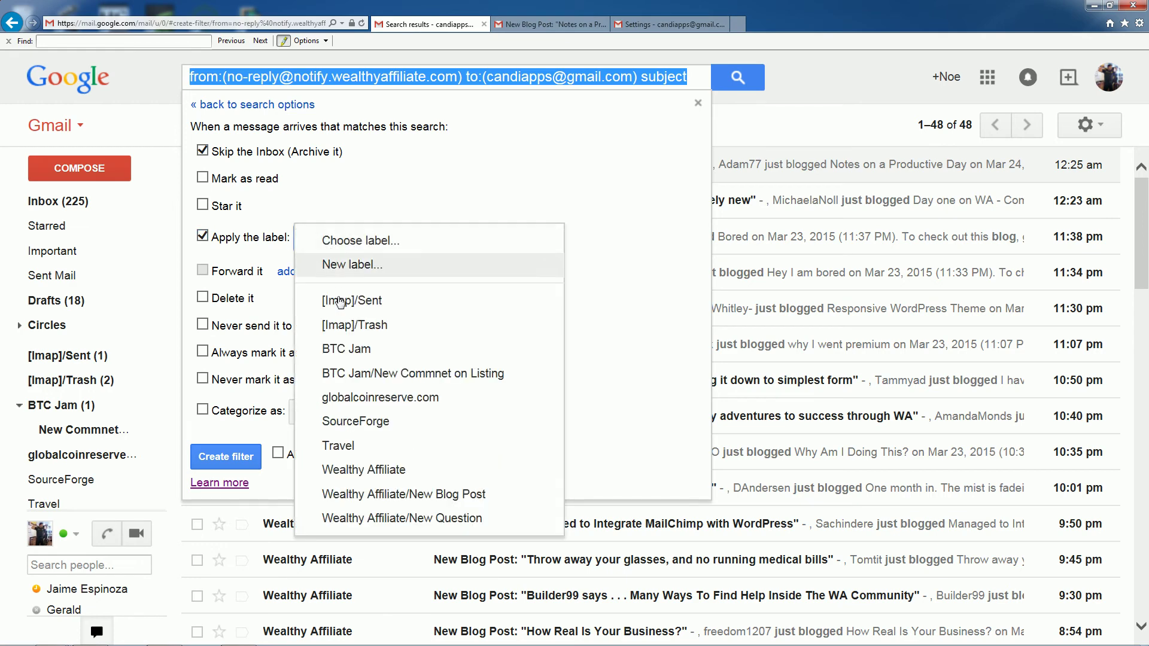
click(445, 495)
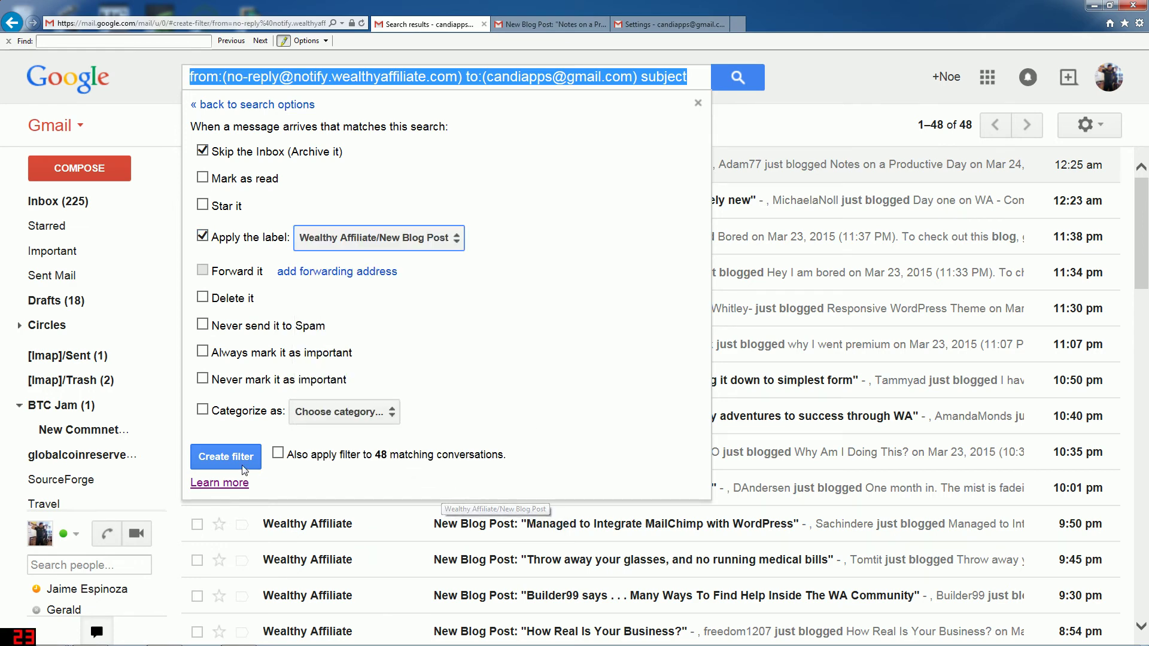
click(277, 453)
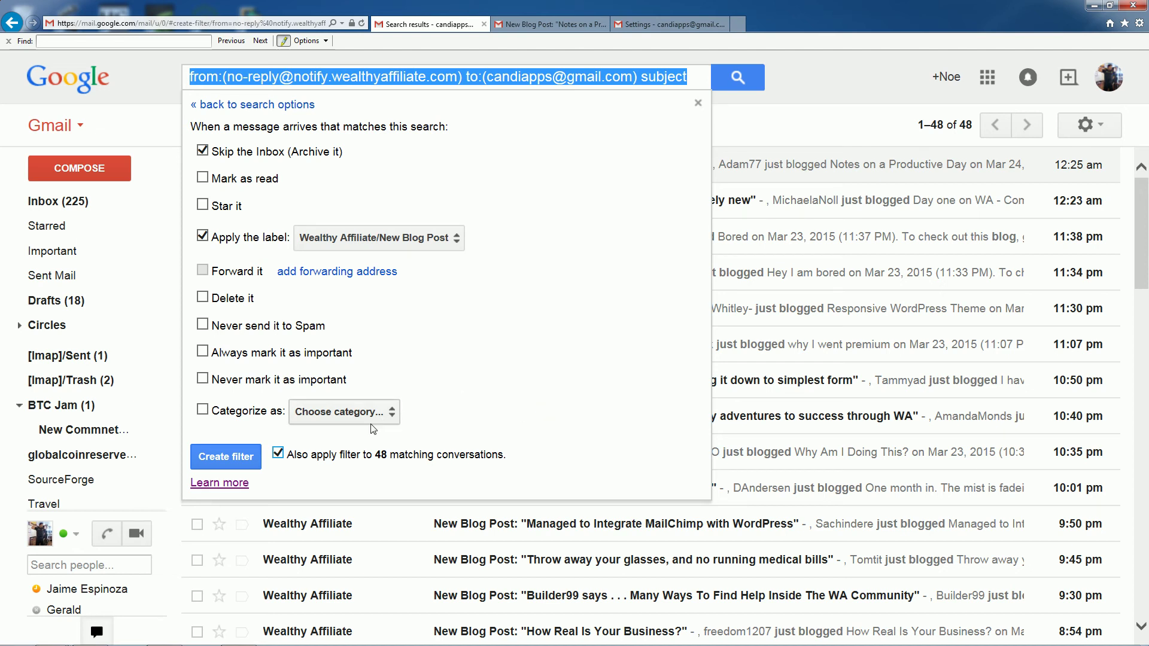
click(240, 459)
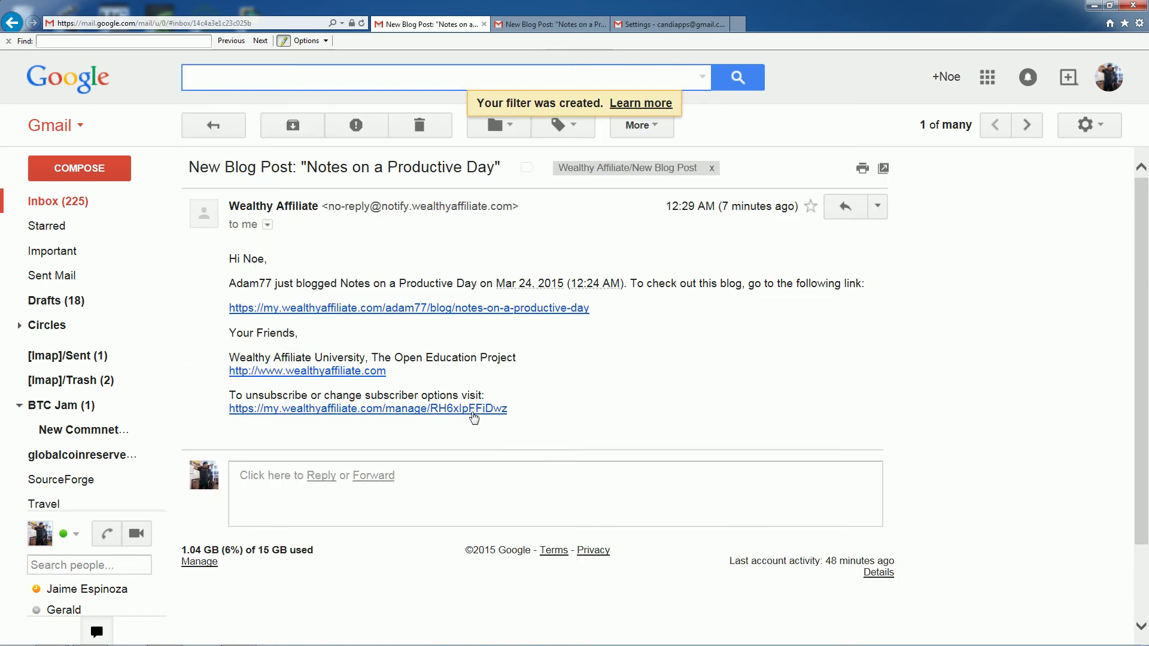
Check the inbox after filtering and review the messages filed under the Wealthy Affiliate/New Blog Post label.
click(84, 207)
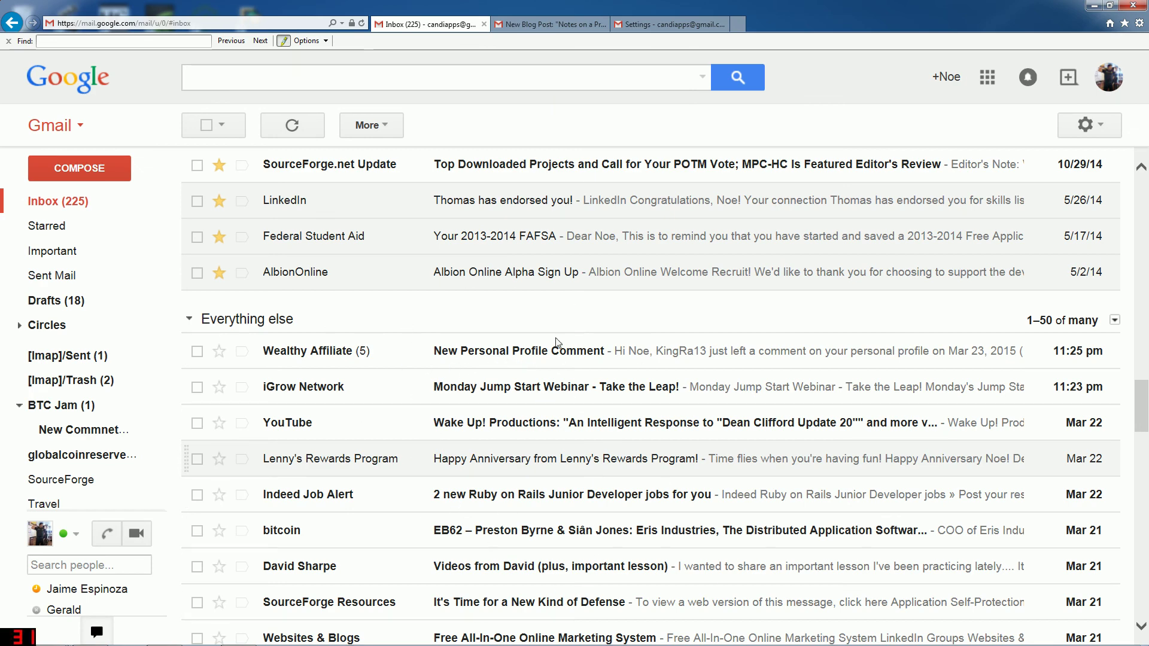
scroll(491, 467, down, 5)
scroll(506, 502, up, 3)
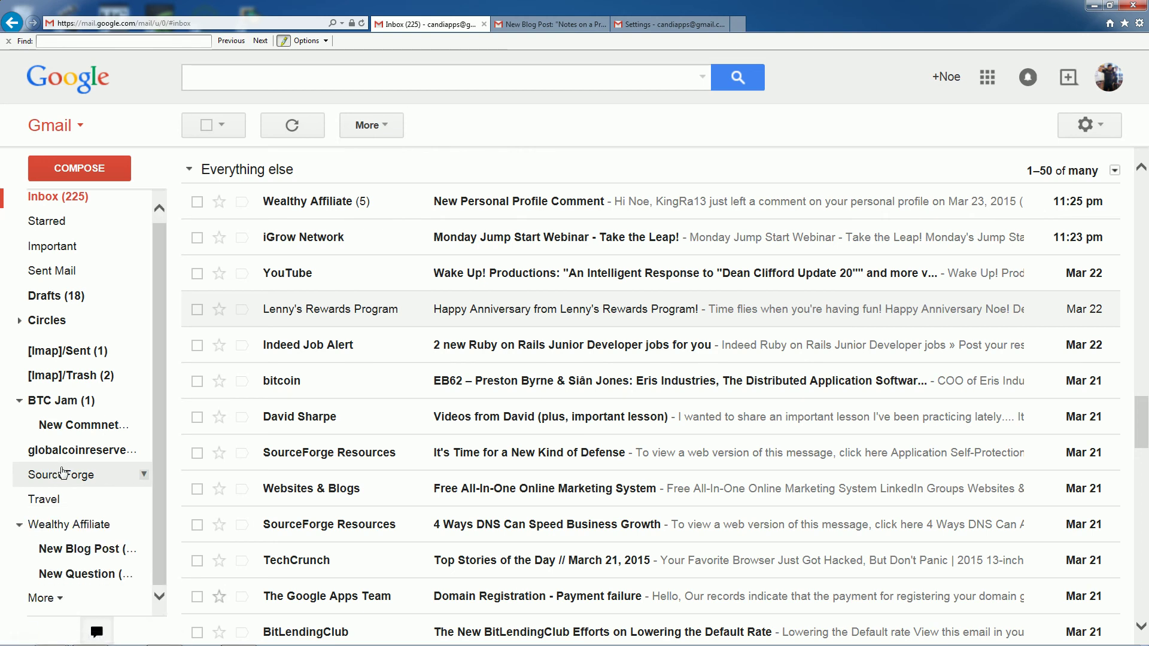
mouse_move(104, 505)
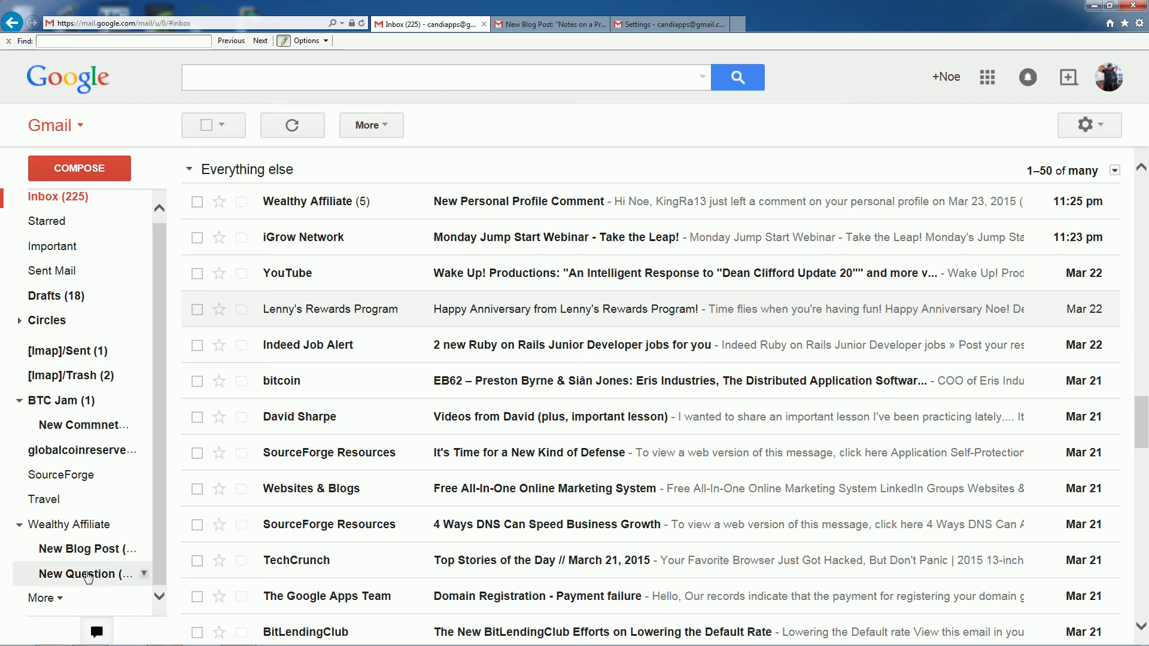
click(105, 558)
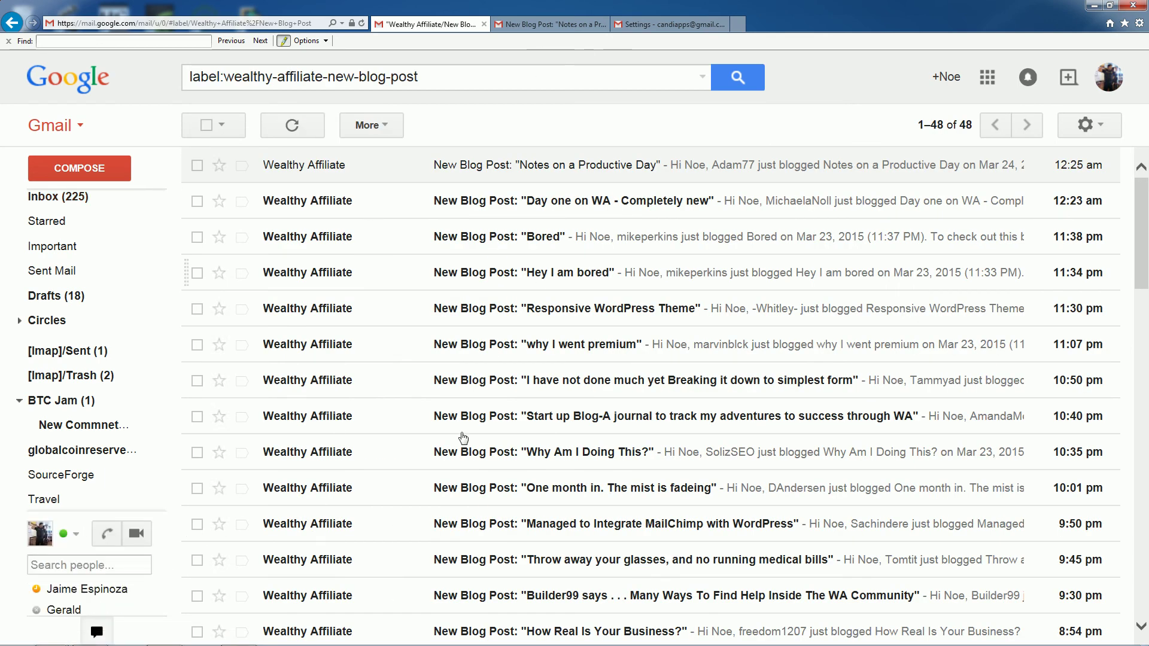
scroll(464, 434, down, 3)
scroll(464, 431, up, 3)
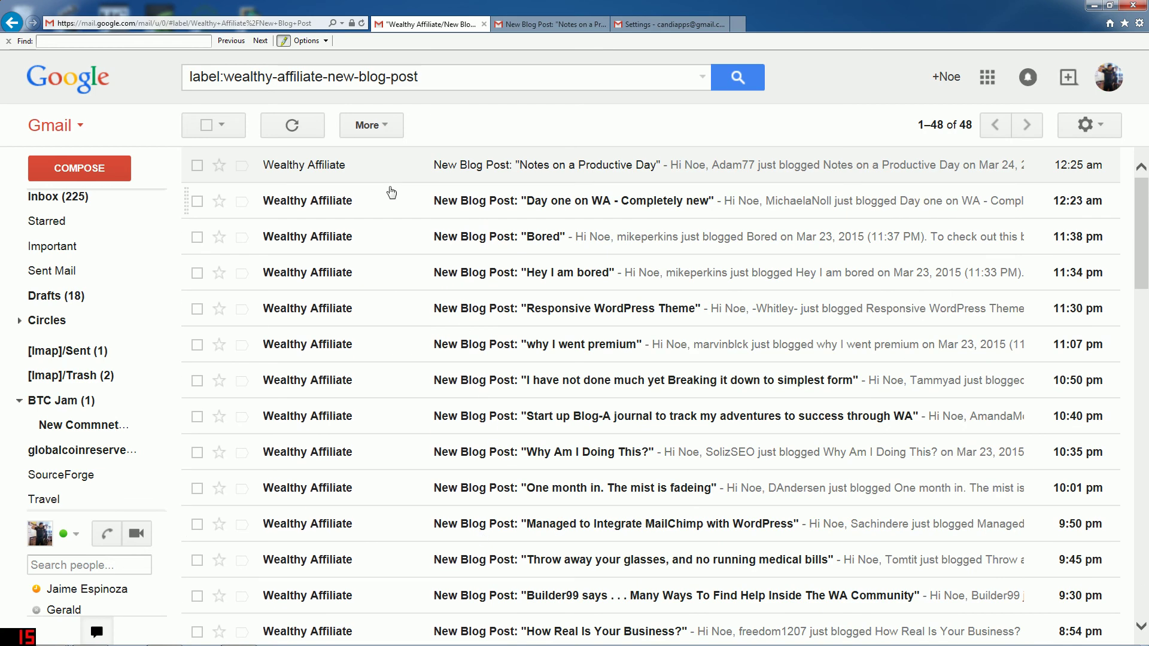
Return to the inbox and look over the messages in the Everything else section.
click(58, 196)
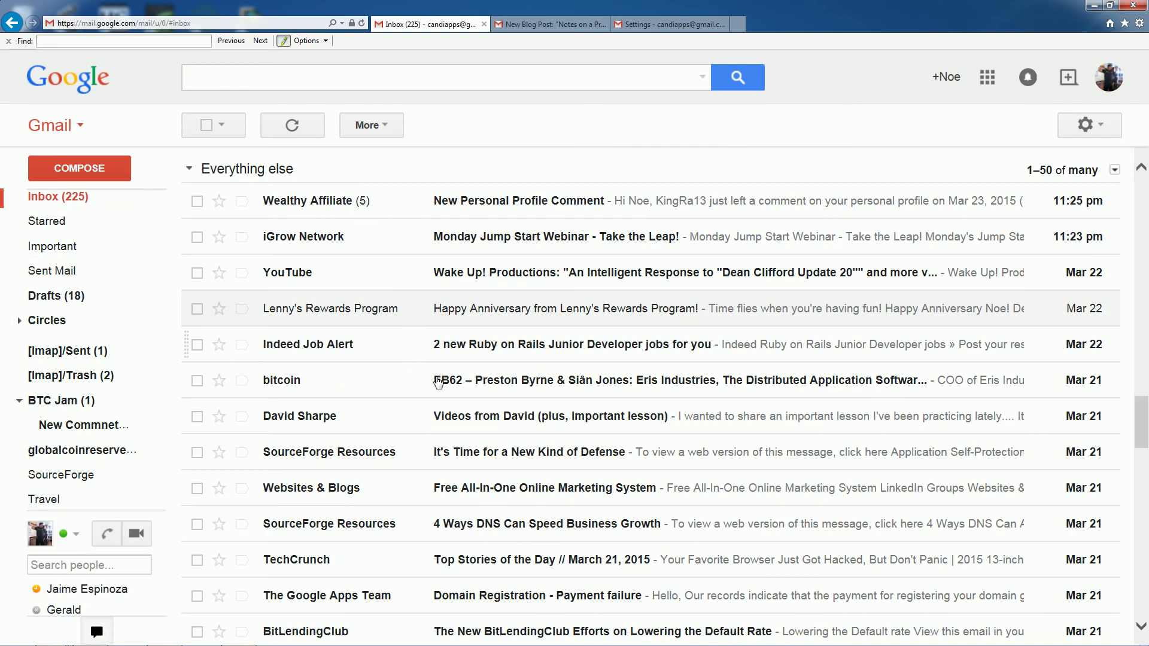
scroll(366, 263, up, 3)
scroll(501, 456, down, 1)
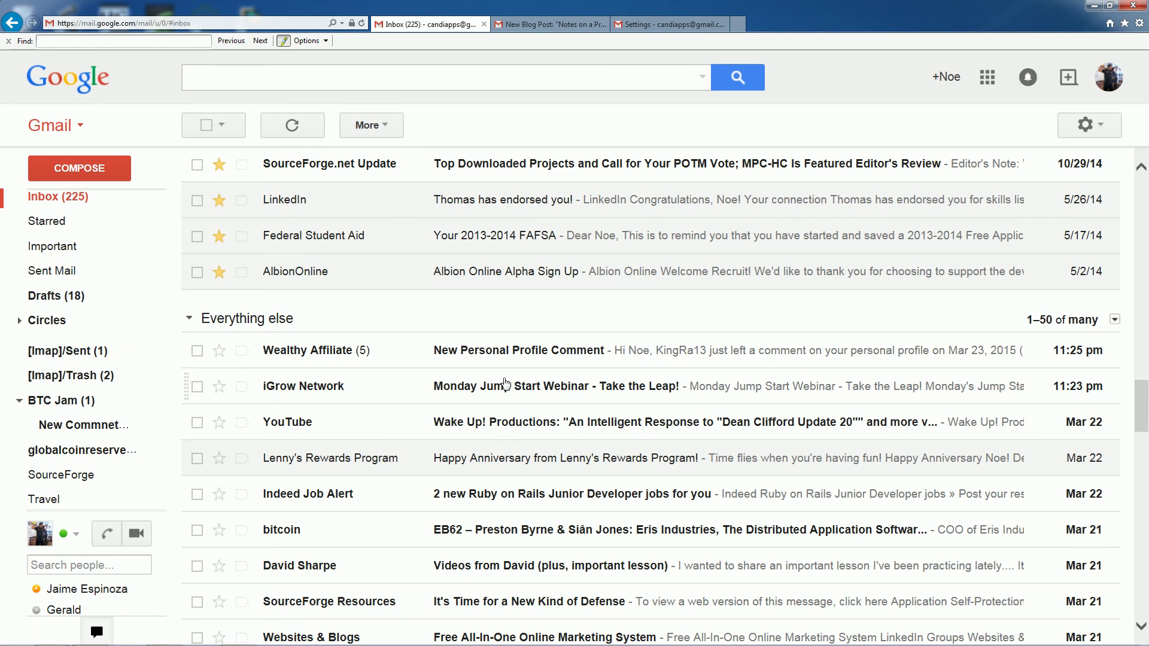